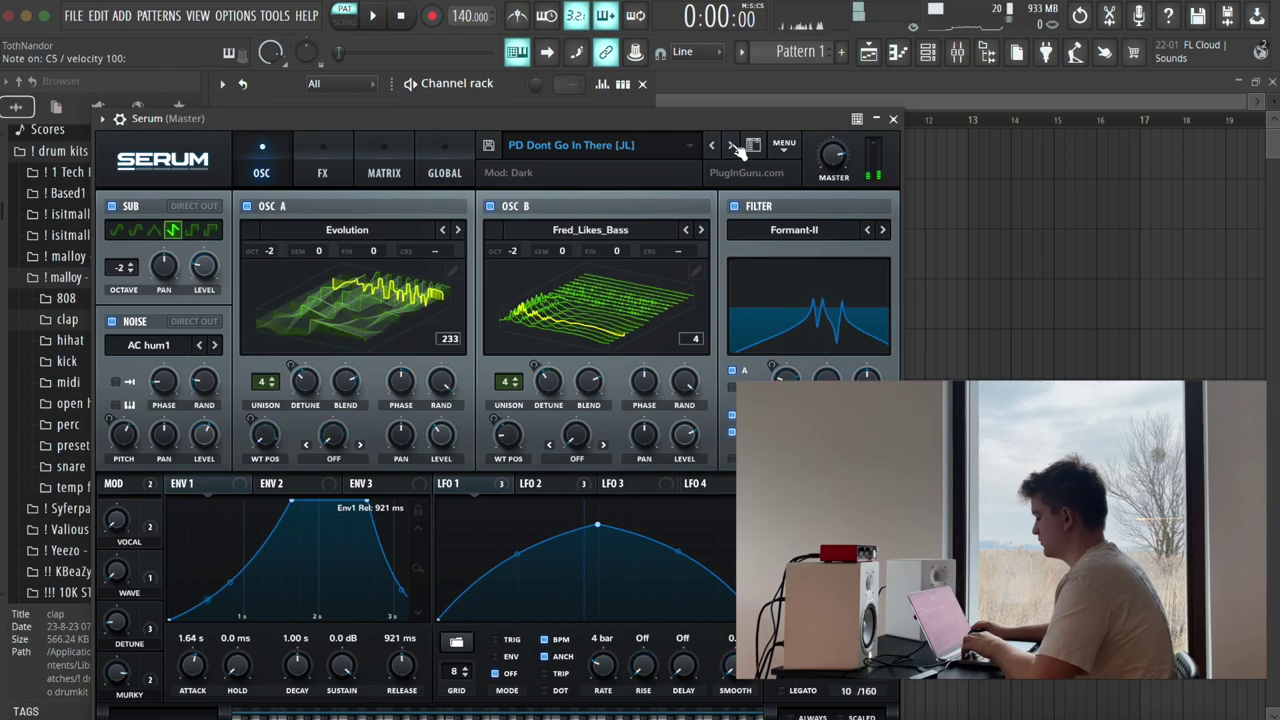
Step: Audition successive Serum pad presets and load PD I.S.S. Sunrise [SW]
left_click(735, 146)
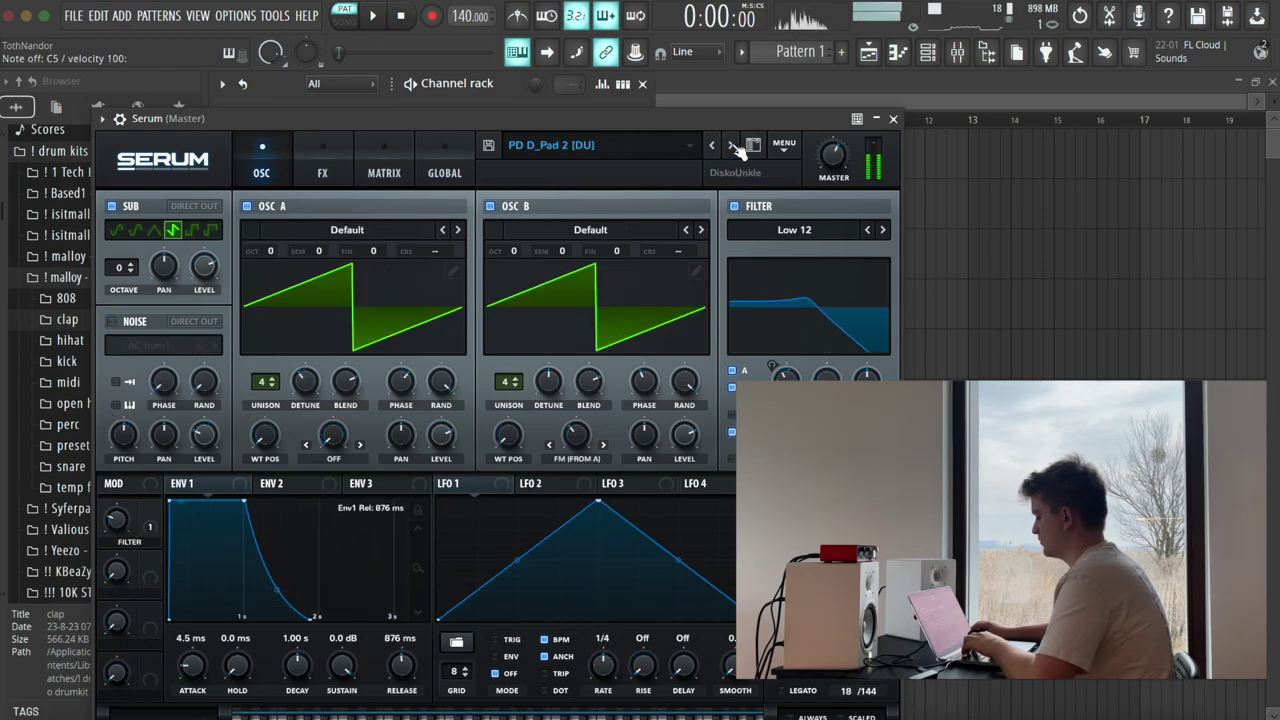
left_click(735, 146)
left_click(735, 146)
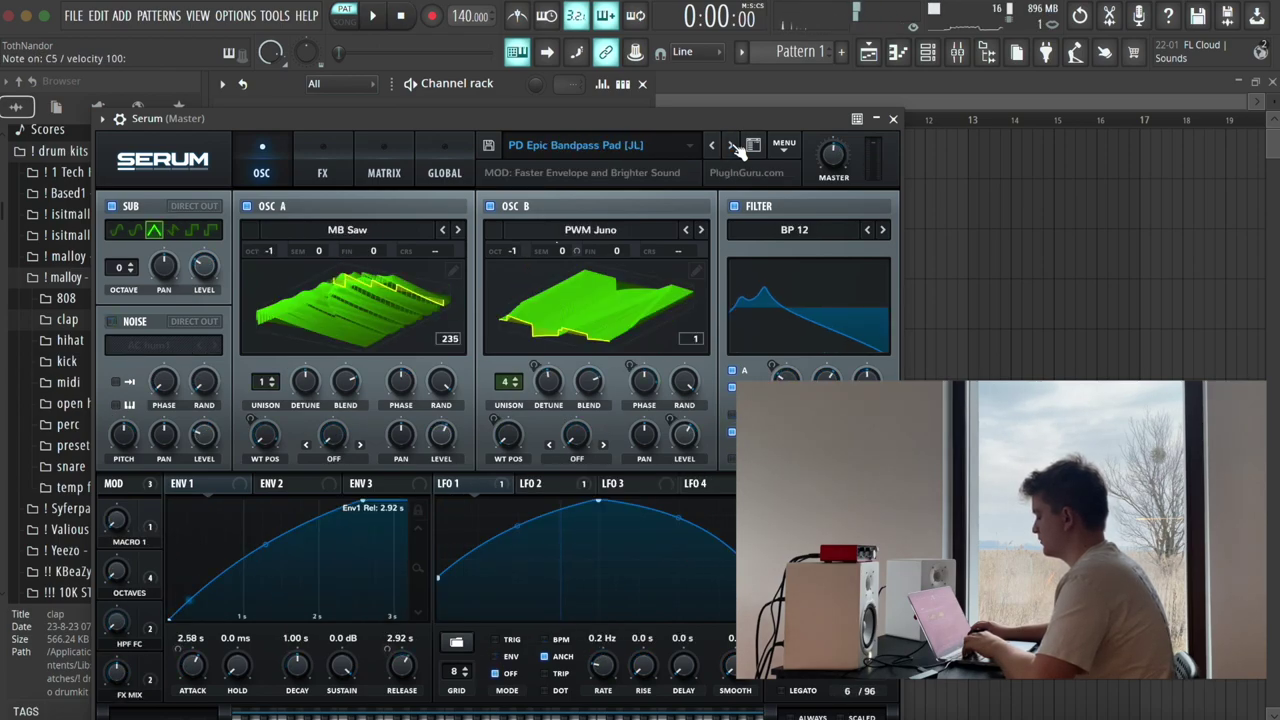
left_click(735, 146)
left_click(735, 146)
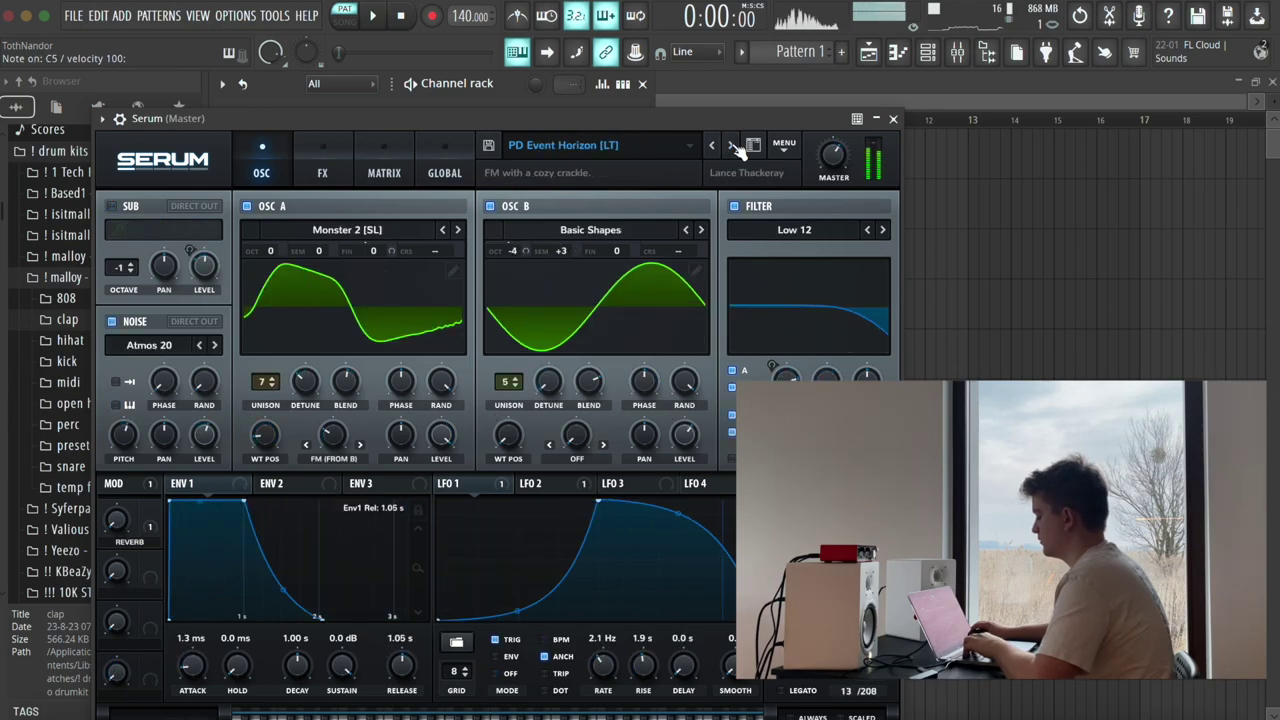
left_click(735, 146)
left_click(735, 146)
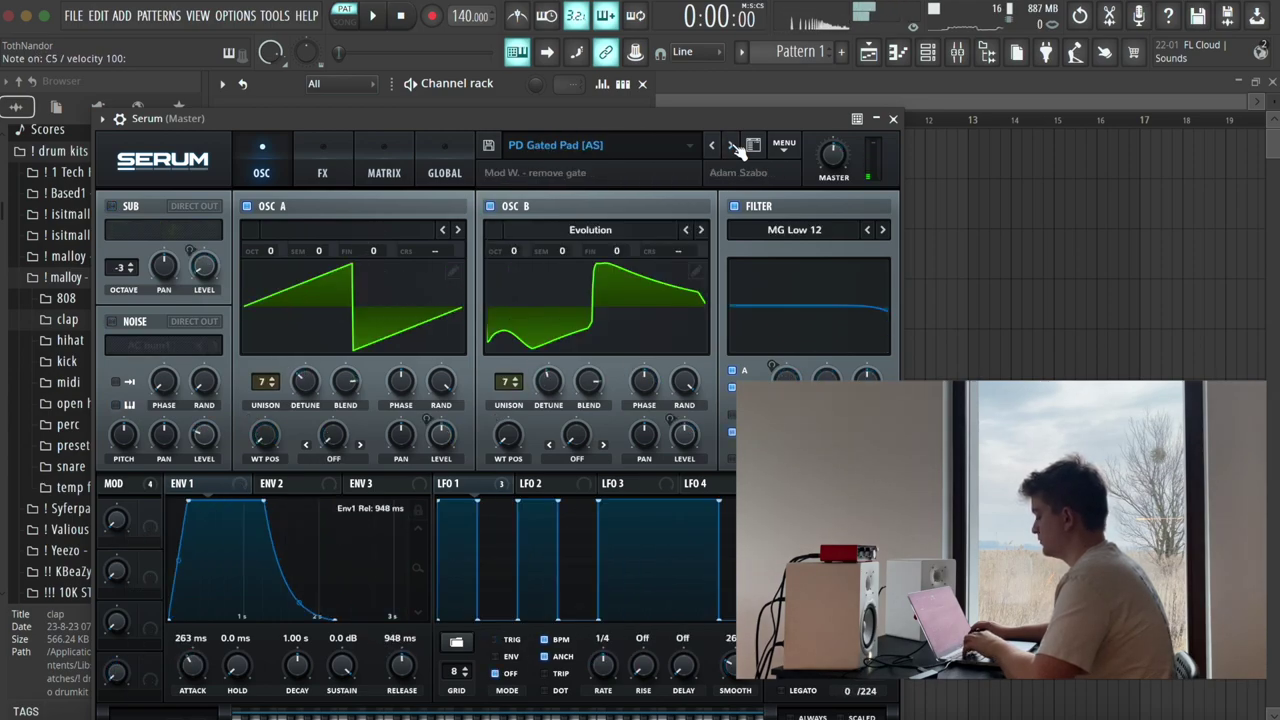
left_click(735, 146)
left_click(735, 146)
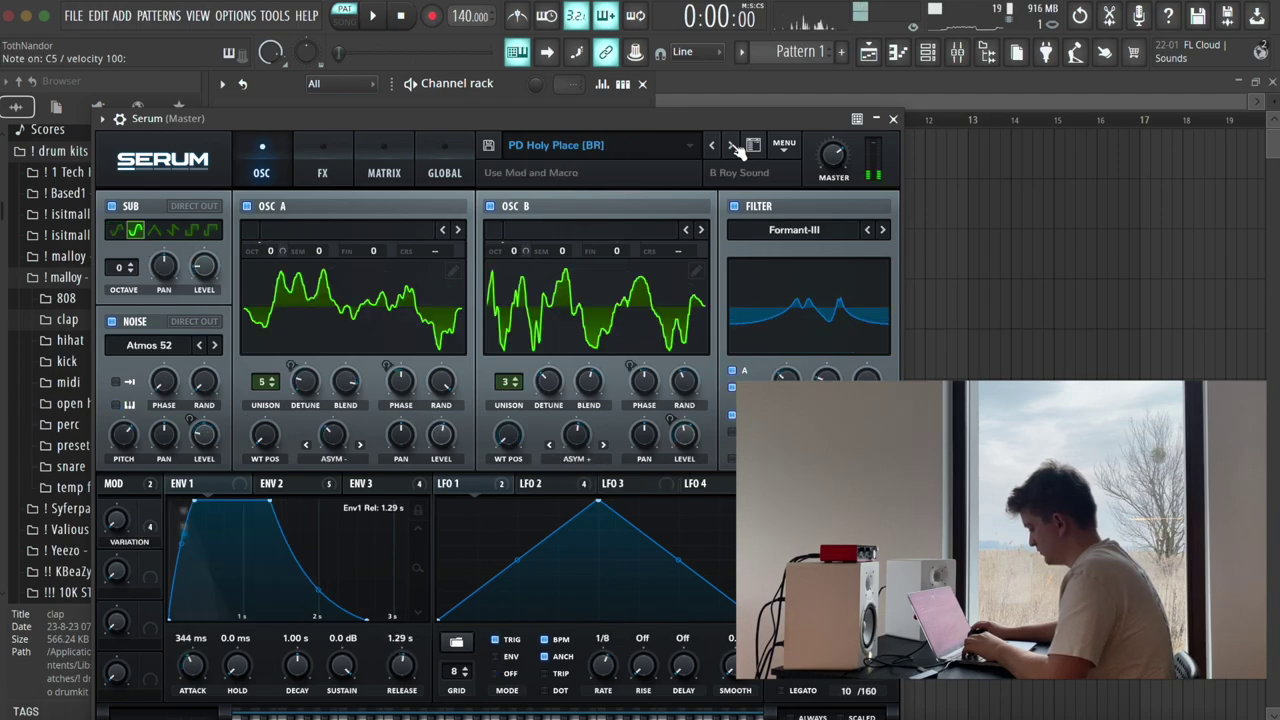
left_click(735, 146)
left_click(735, 146)
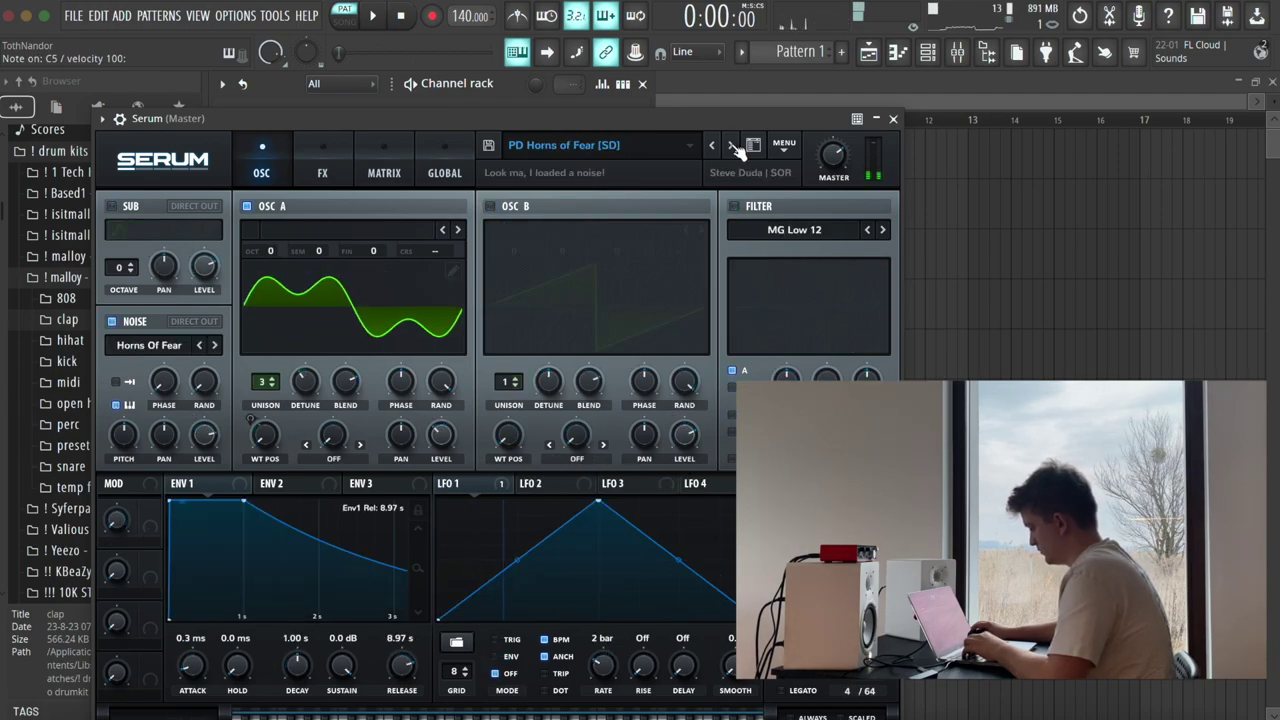
left_click(735, 146)
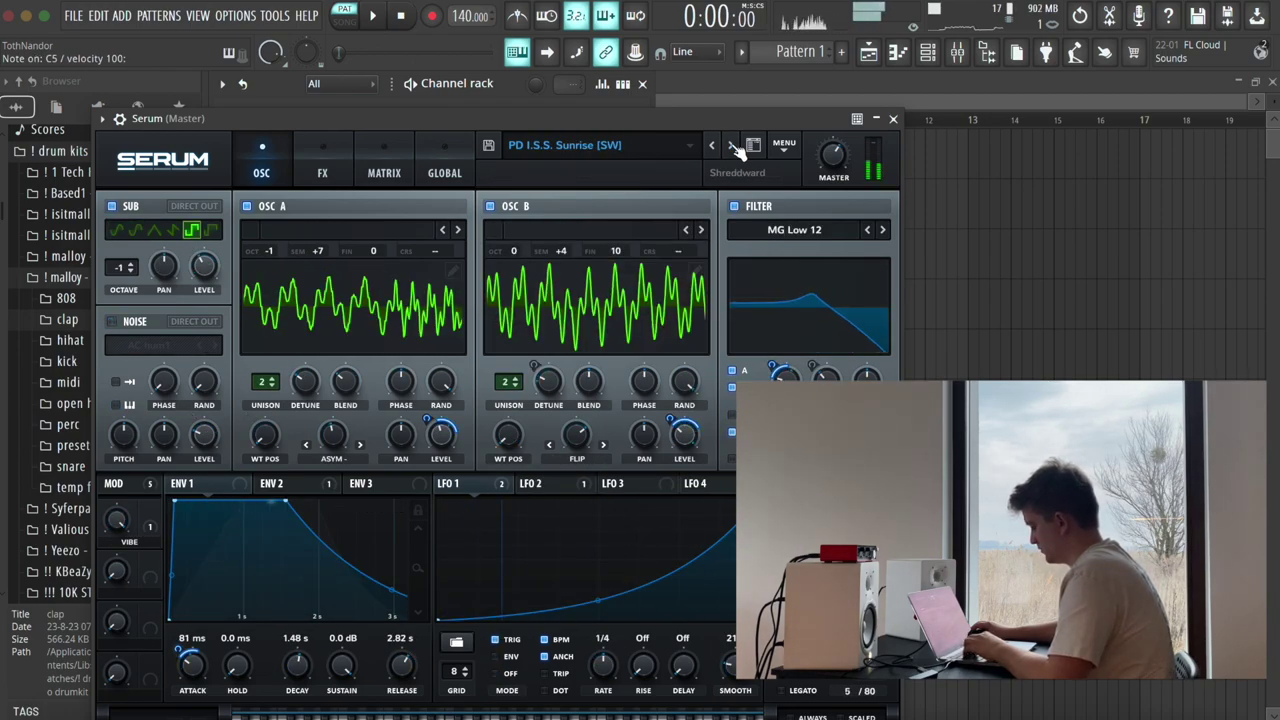
Step: Open the Serum channel's piano roll and draw one-bar notes A4 at bar 1 and B4 at bar 3
left_click(895, 120)
left_click(523, 166)
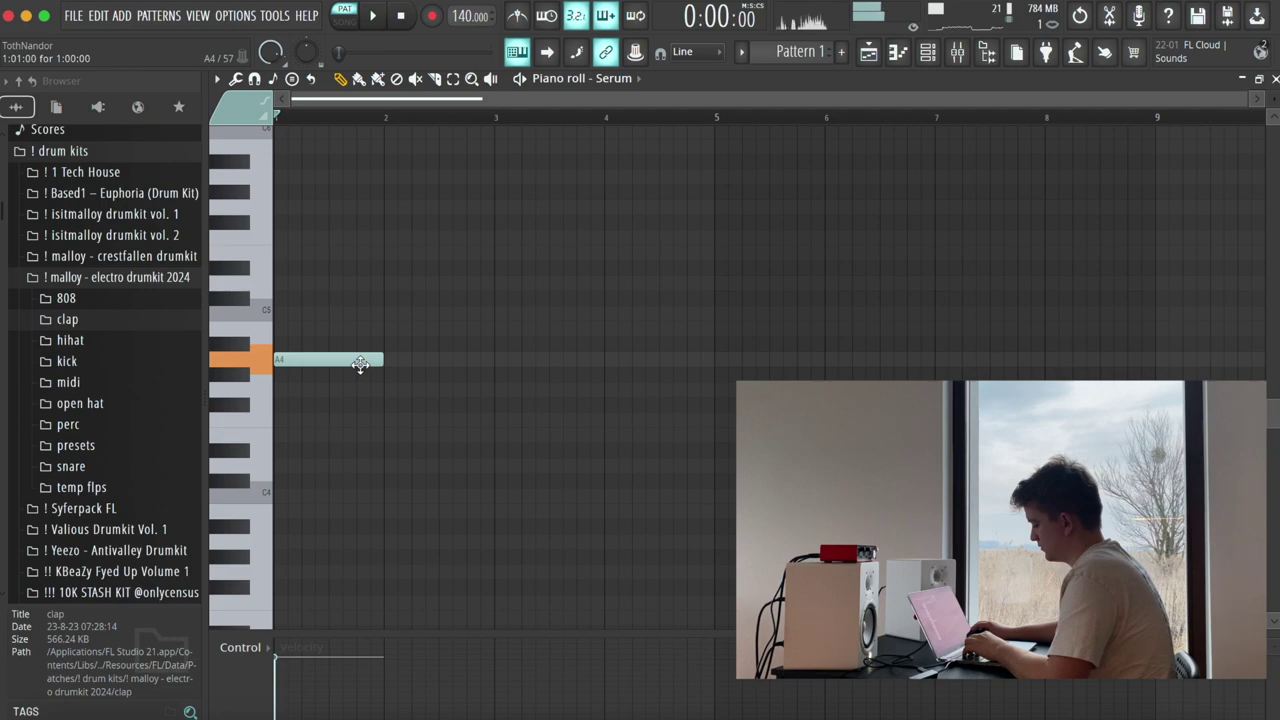
left_click(497, 331)
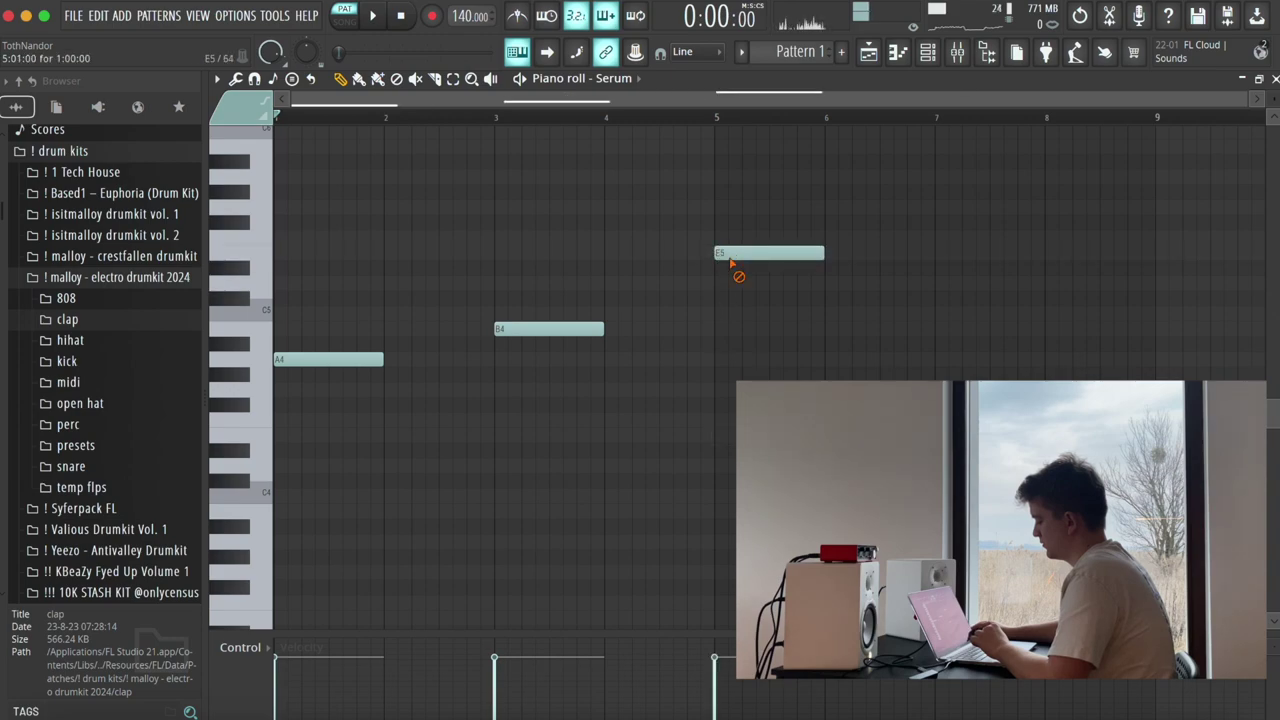
left_click_drag(730, 258, 722, 286)
key("space")
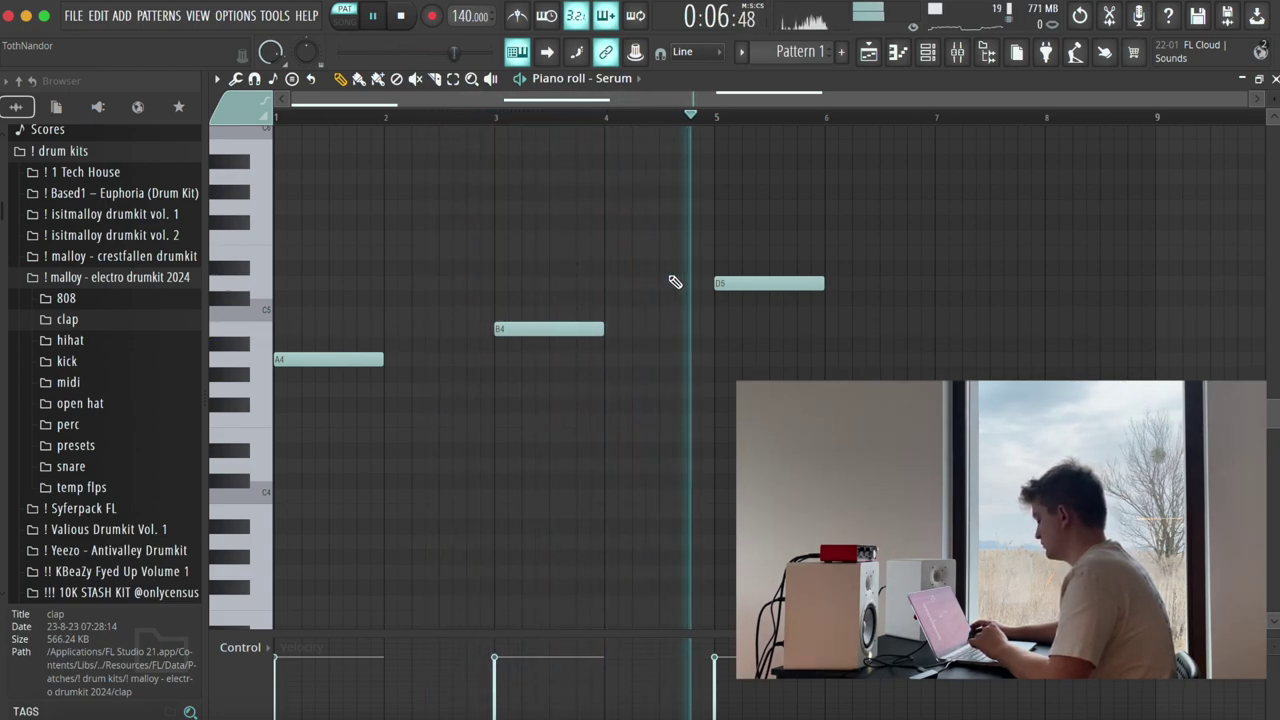
key("space")
right_click(730, 283)
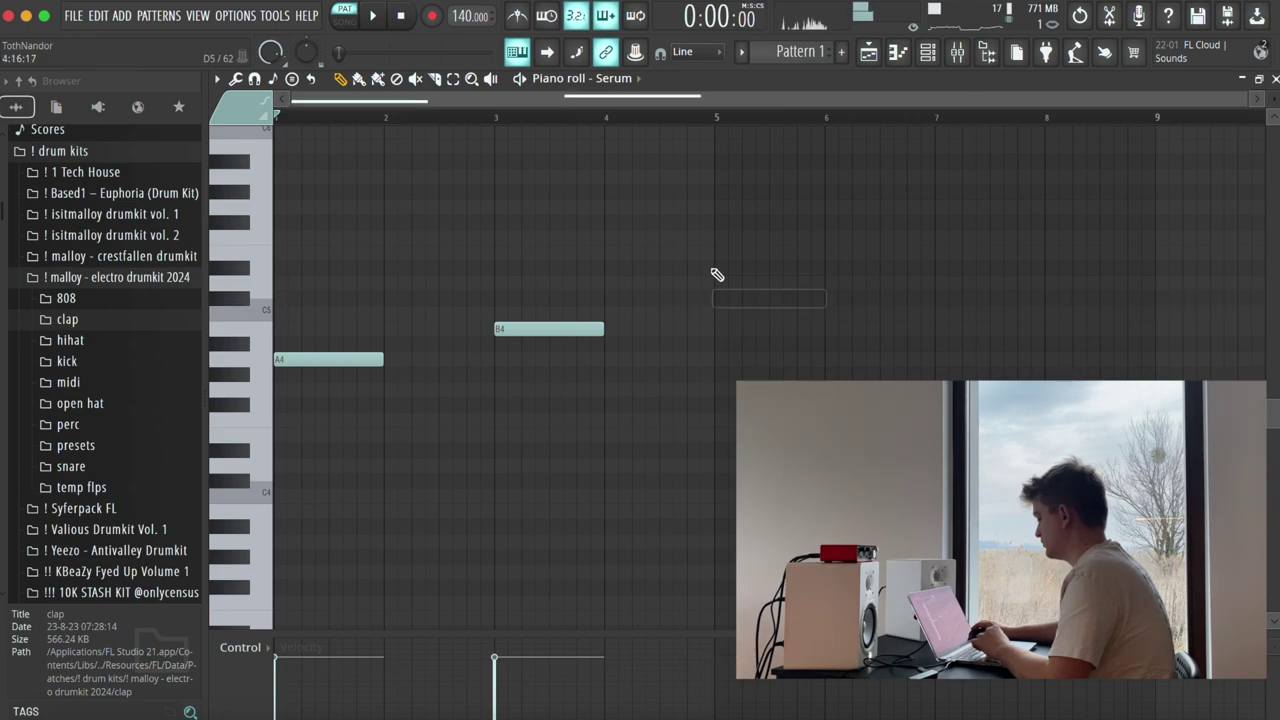
Step: Place one-bar E5 notes at bars 5 and 7 of the Serum pattern
left_click(708, 255)
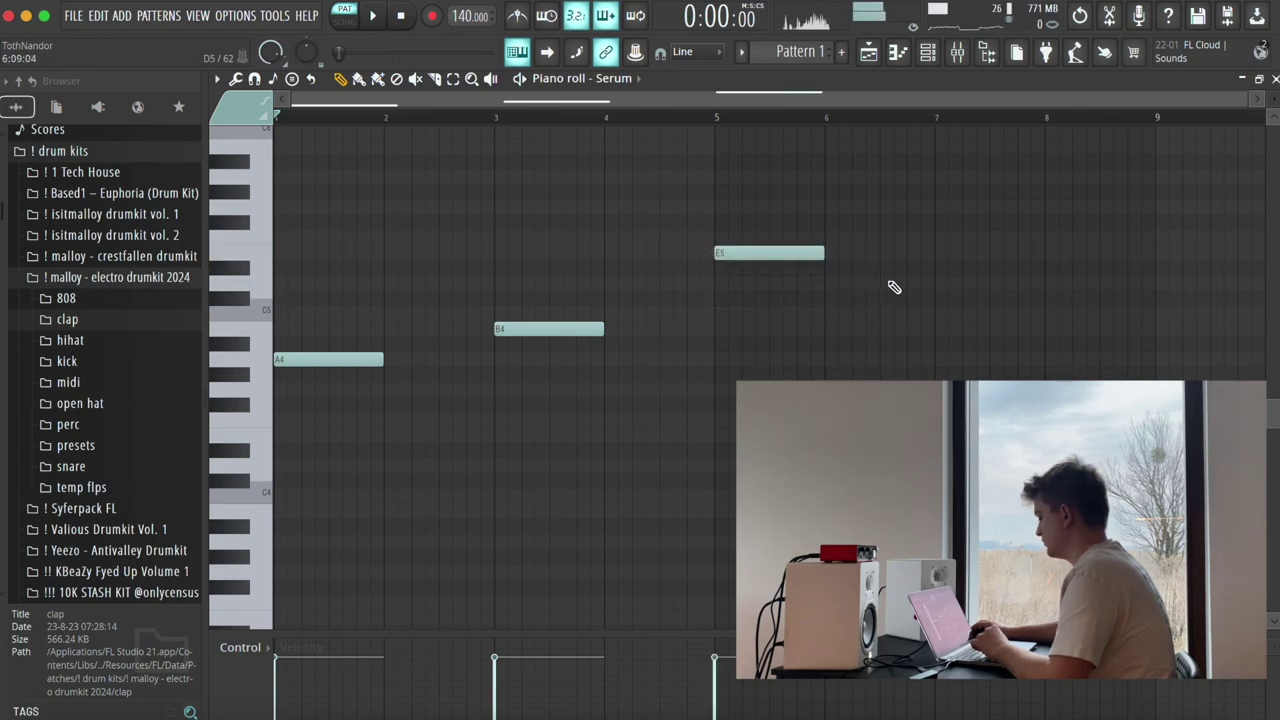
left_click_drag(937, 272, 941, 287)
right_click(945, 287)
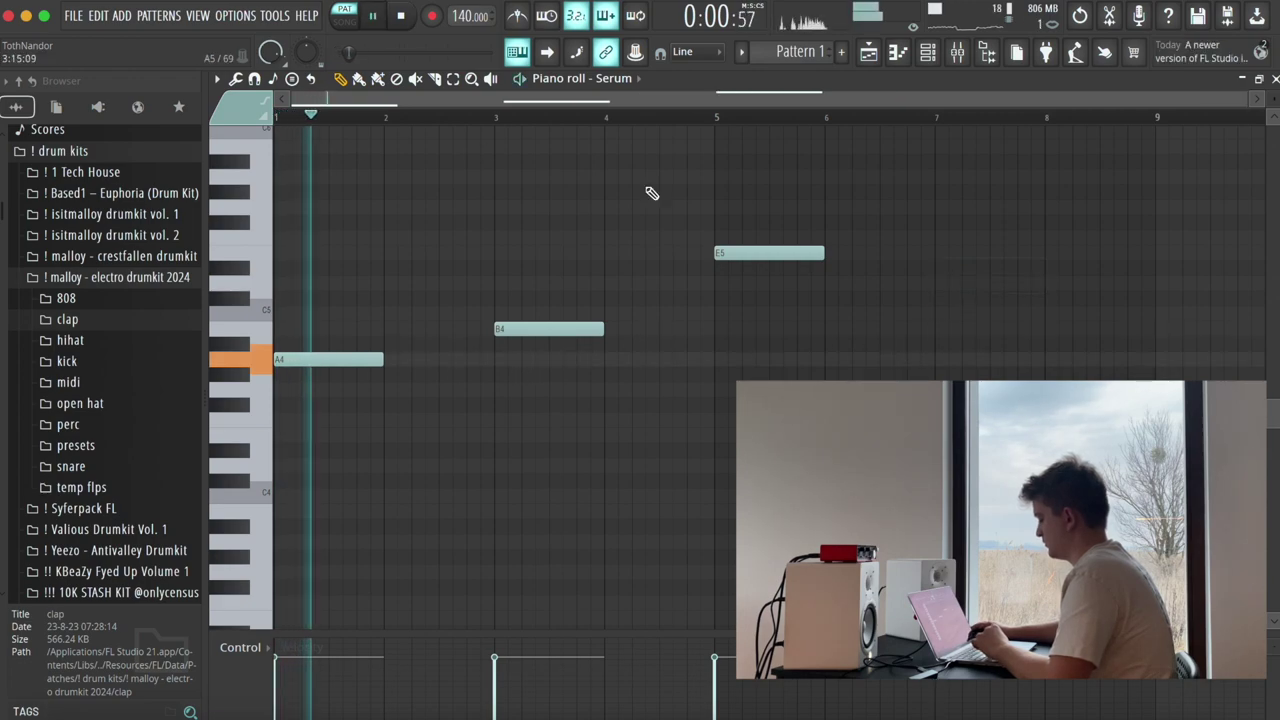
left_click(936, 253)
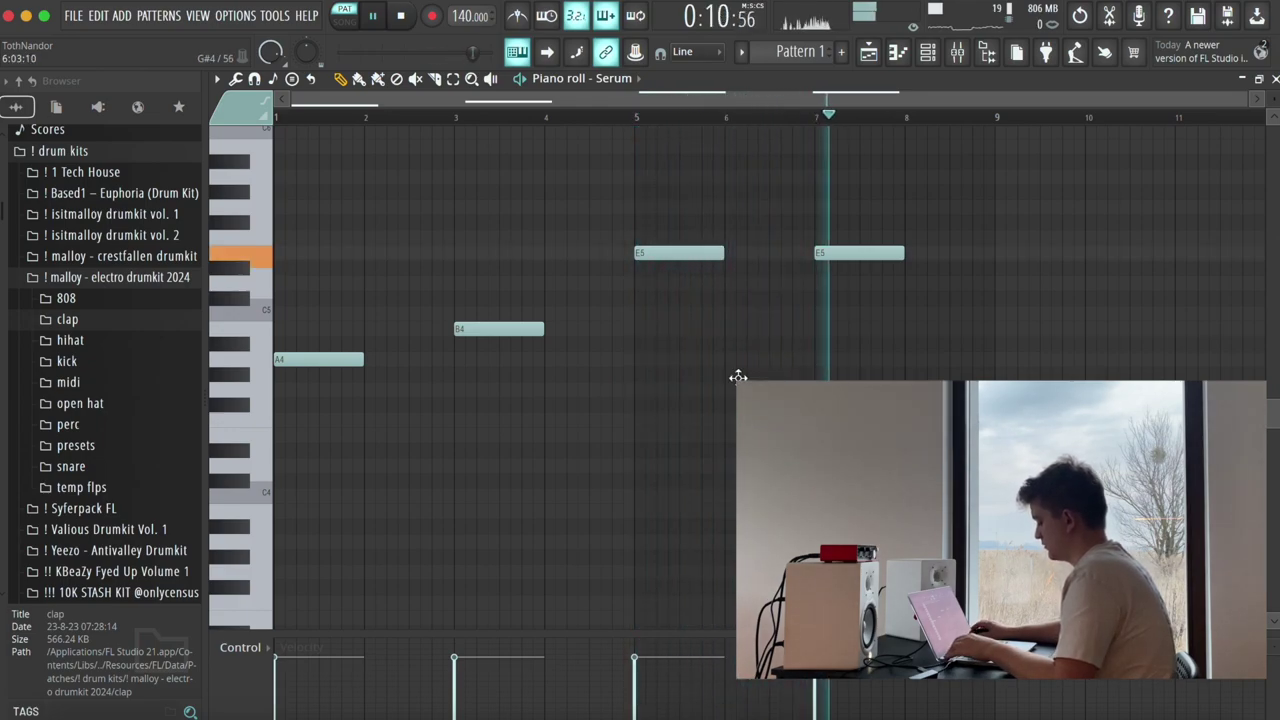
Step: Switch the Serum #2 preset to LD BraveHeart [7S] and play the pattern
key("Escape")
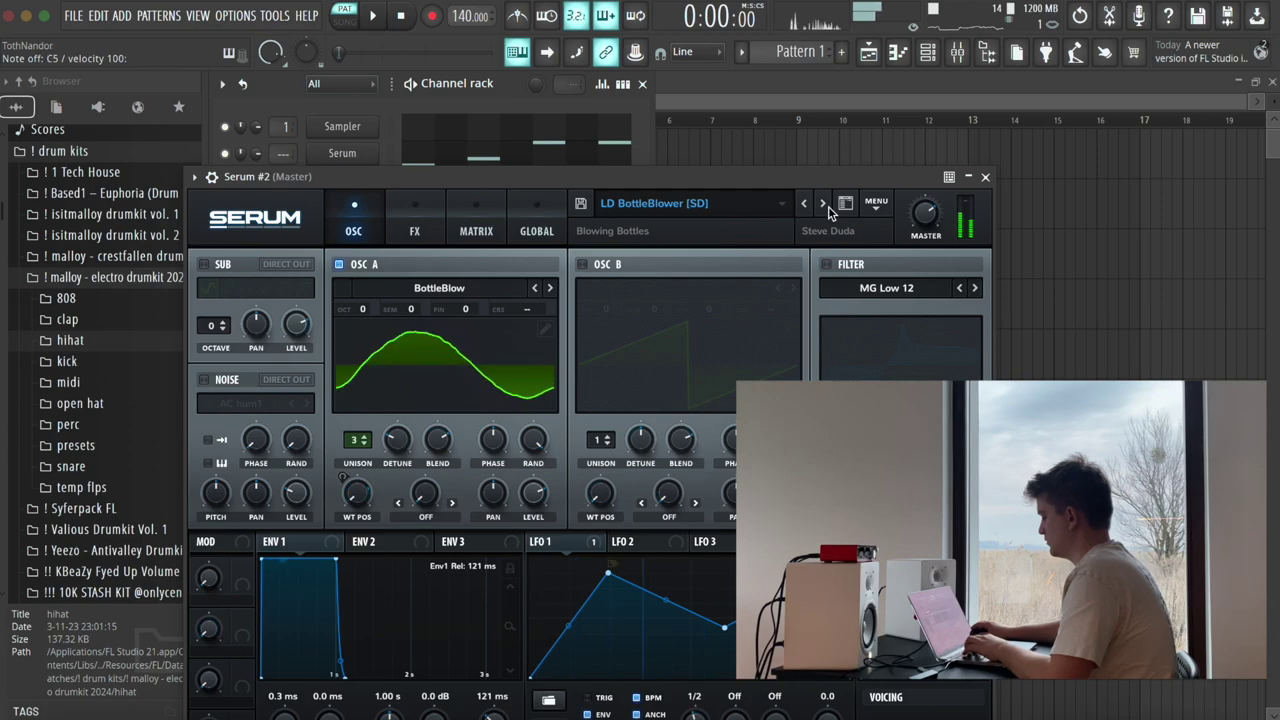
left_click(828, 206)
key("space")
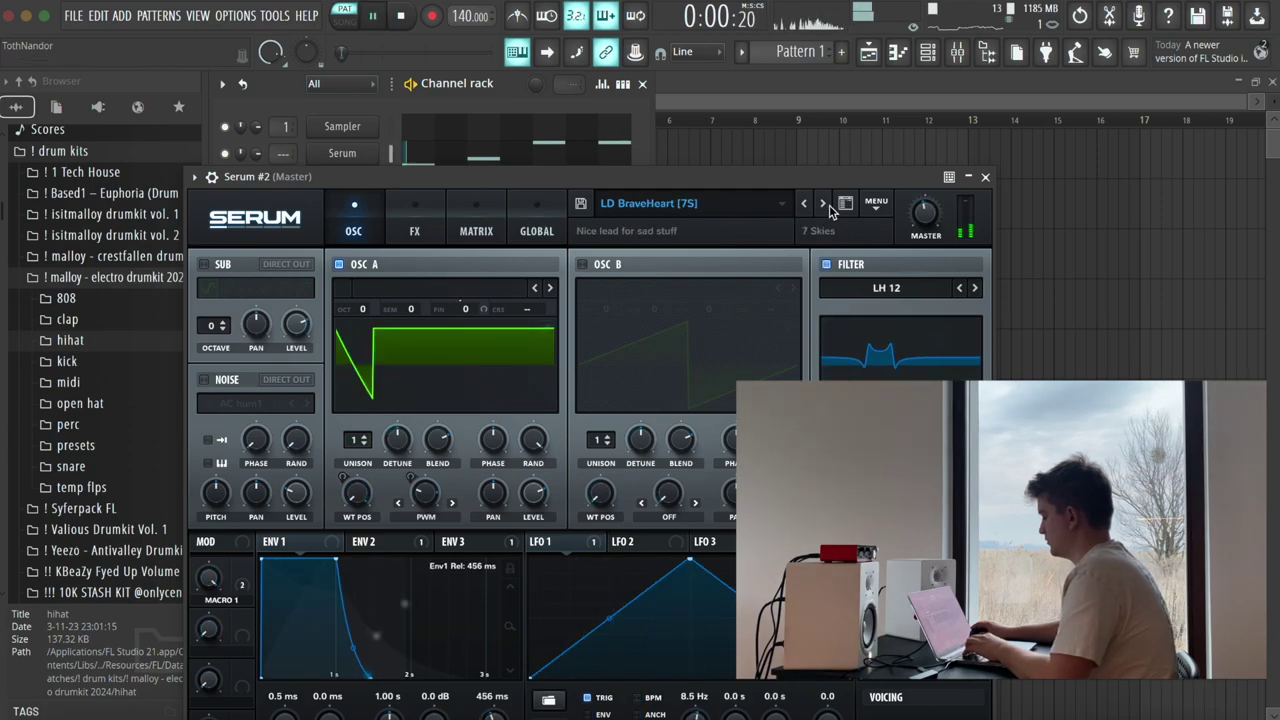
Step: Place a one-bar E5 note at bar 1 in the Serum #2 piano roll and play it back
left_click(985, 176)
left_click(572, 185)
key("space")
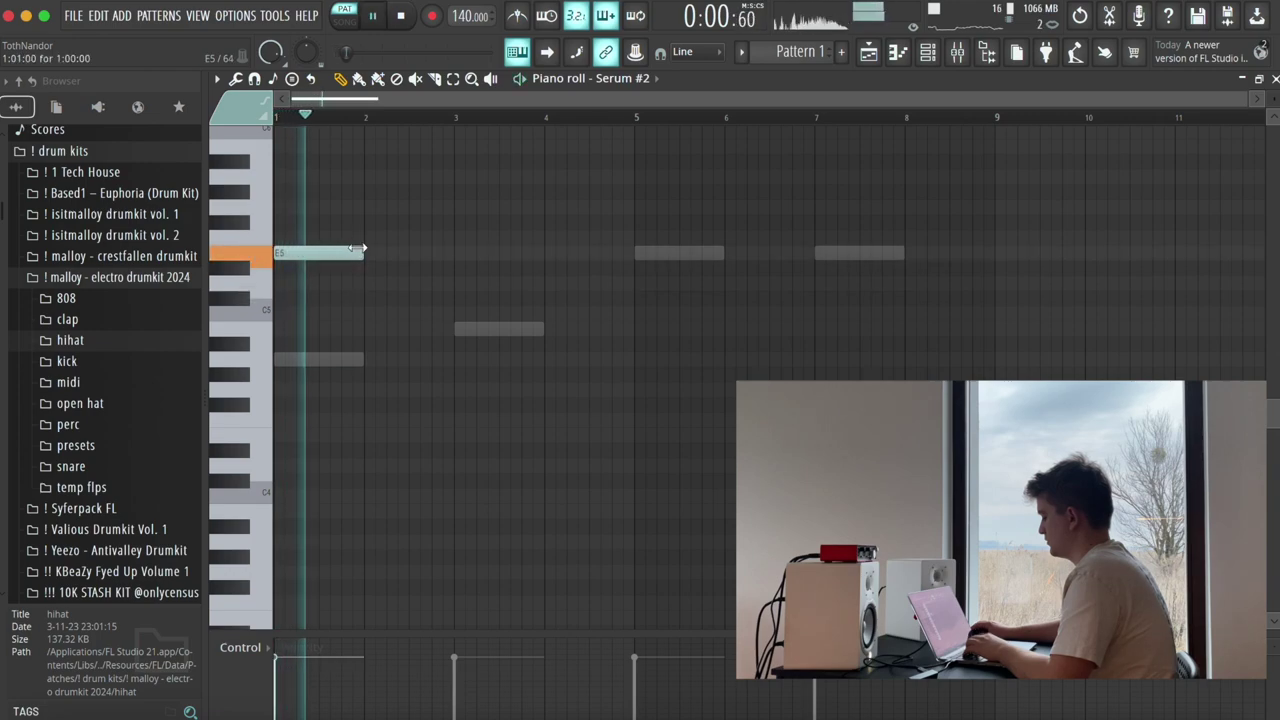
key("space")
key("space")
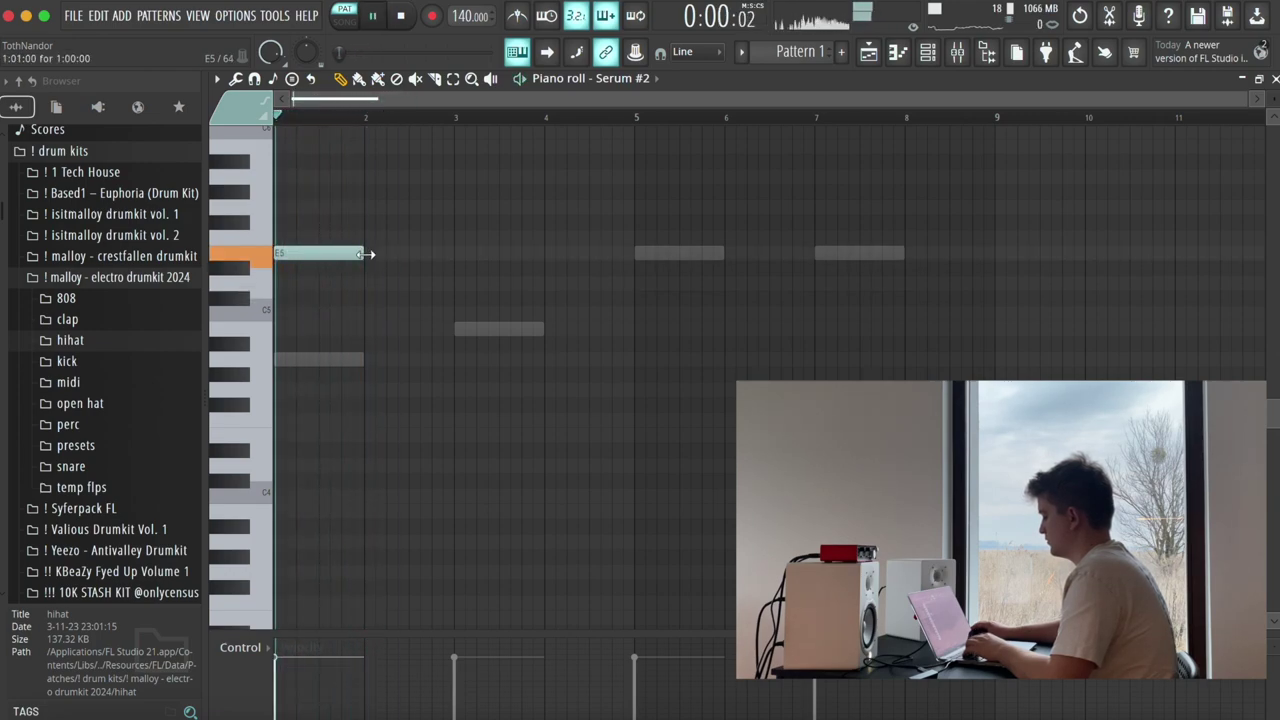
Step: Lengthen the E5 note to two bars and repeat it until four such notes fill bars 1 to 8
left_click_drag(367, 254, 462, 254)
left_click(457, 255)
key("ctrl+a")
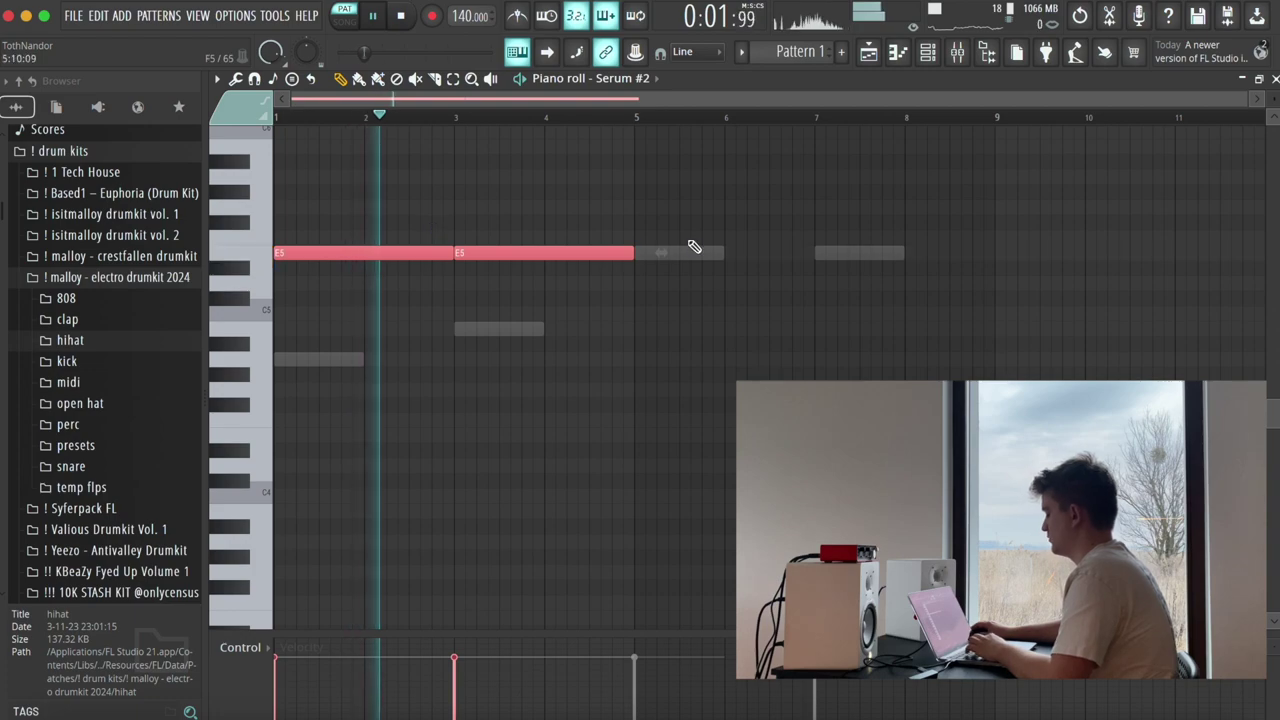
key("ctrl+b")
key("ctrl+d")
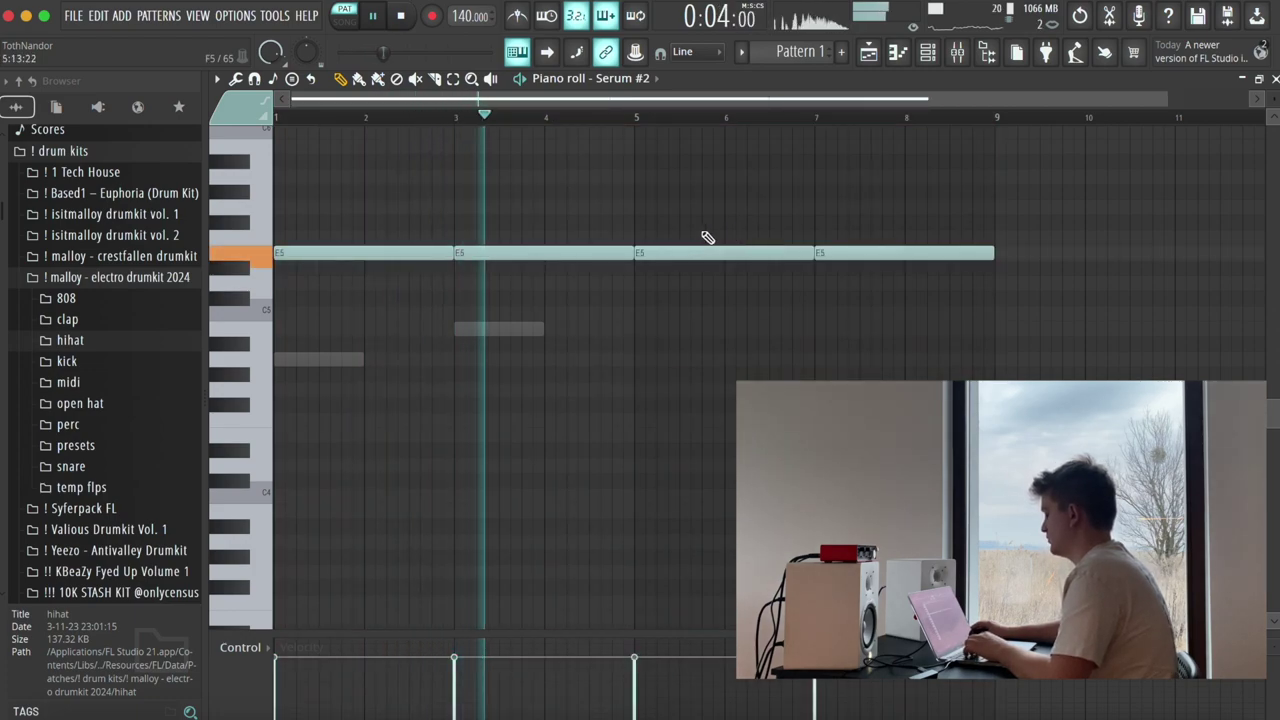
Step: Lower the bar 3 note to D#5 and the notes at bars 5 and 7 to B4
key("space")
left_click_drag(535, 253, 538, 273)
left_click_drag(683, 256, 677, 333)
key("space")
left_click_drag(858, 258, 856, 335)
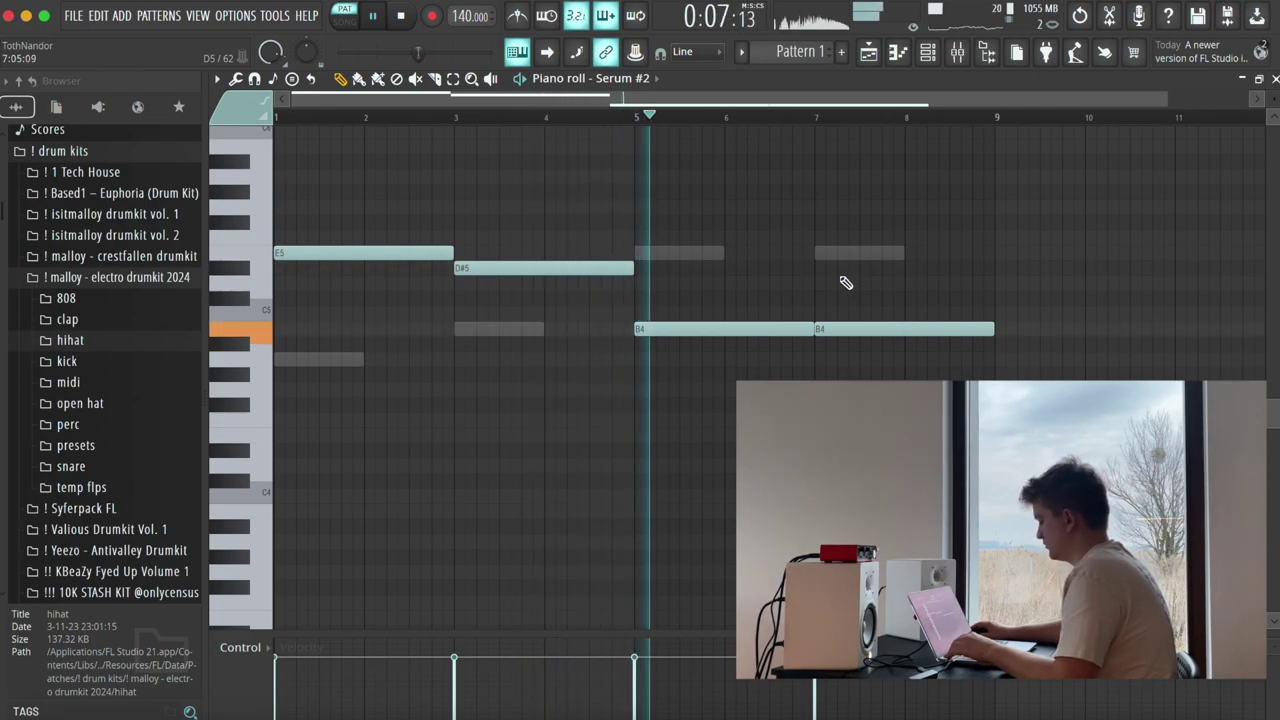
Step: Return to the channel rack and lower the Serum #2 channel's volume
key("F7")
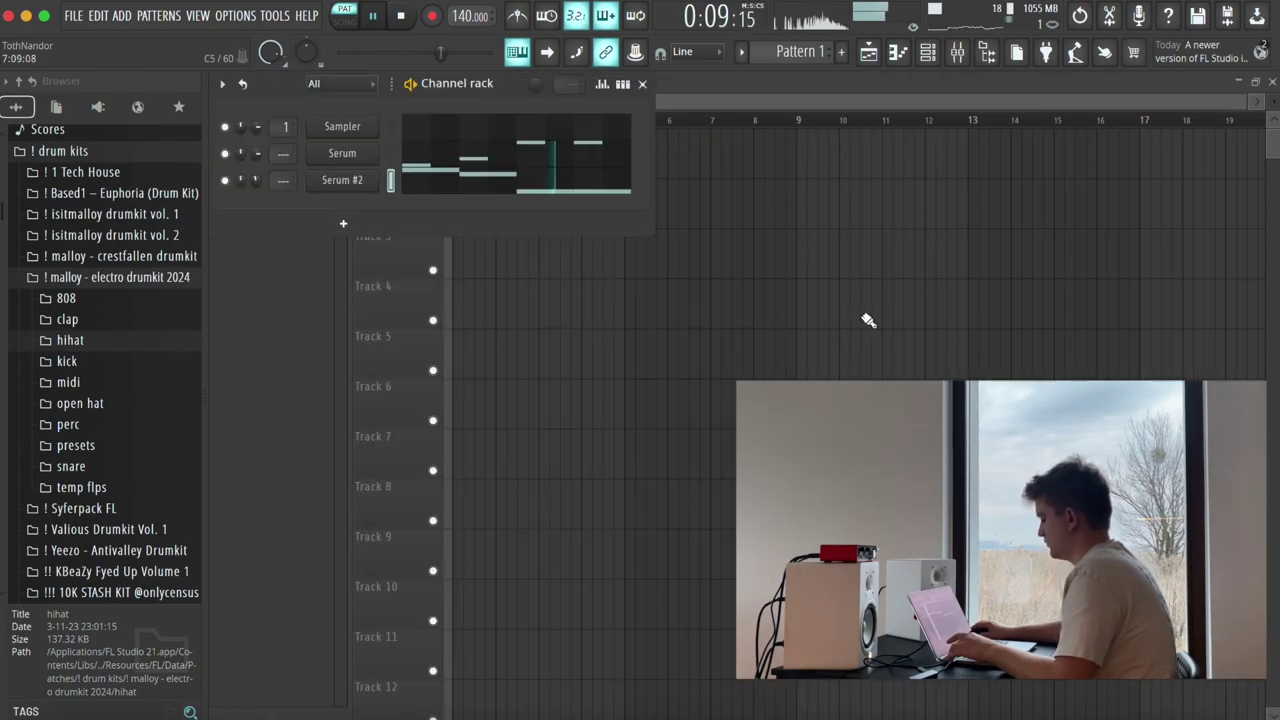
left_click_drag(253, 178, 253, 184)
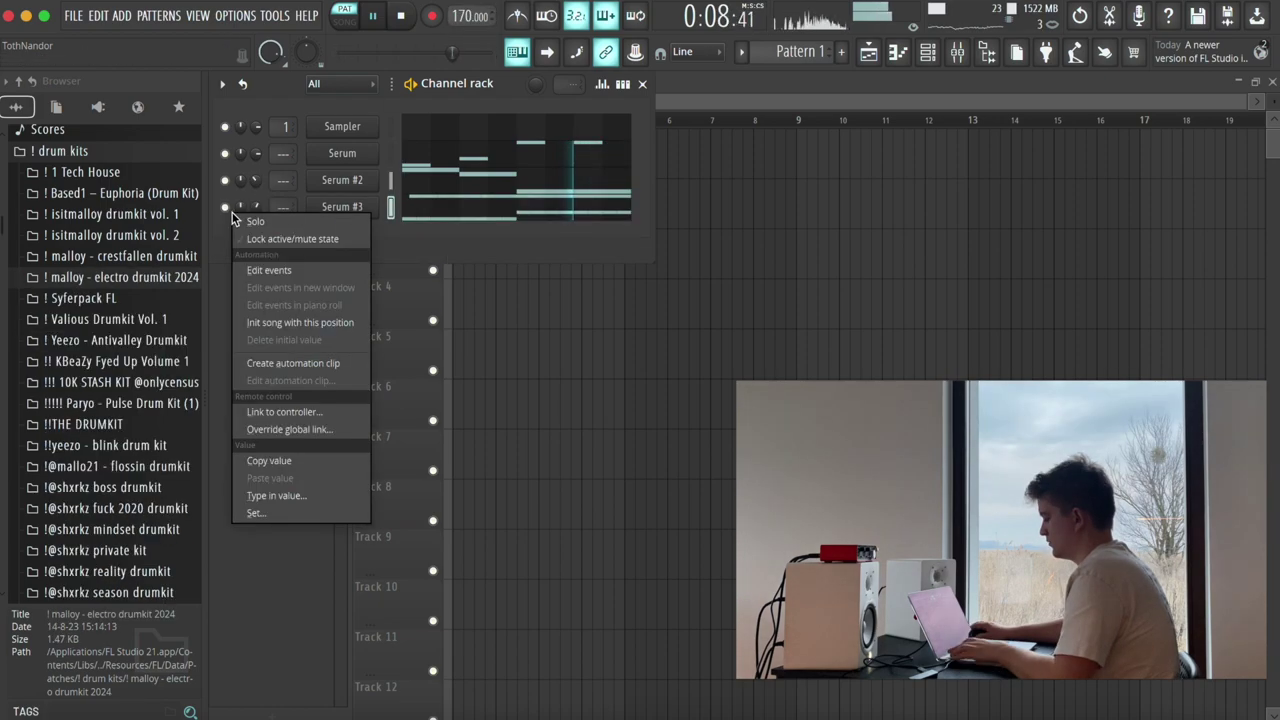
Step: Solo the Serum #3 channel and check its plugin window
left_click(270, 220)
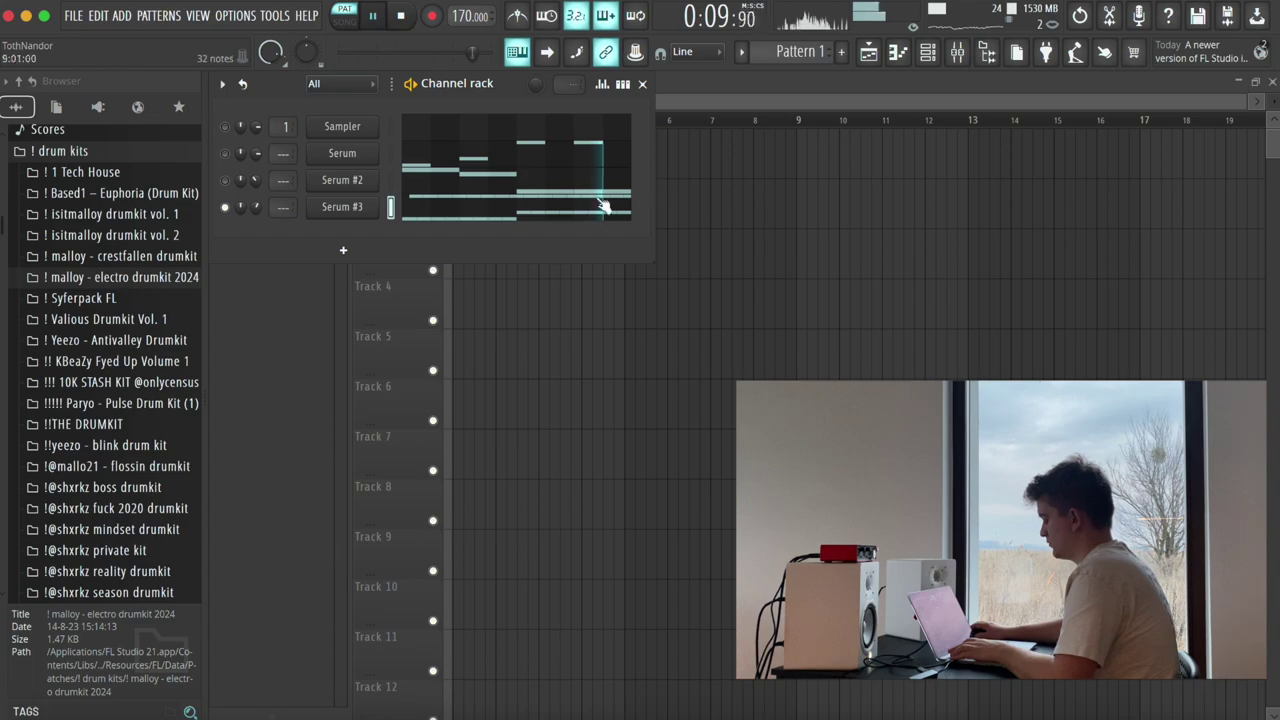
left_click(345, 207)
left_click(774, 192)
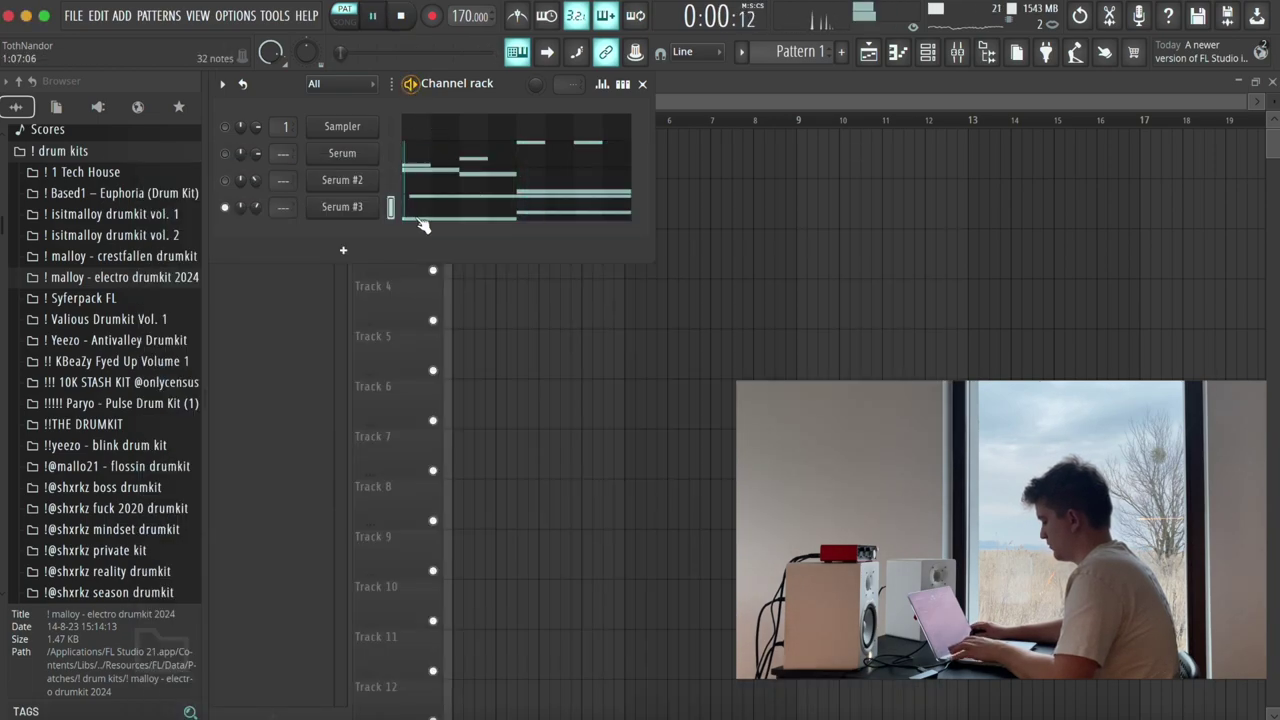
Step: Transpose all Serum #3 notes down one octave and shorten them into brief stabs
left_click(420, 218)
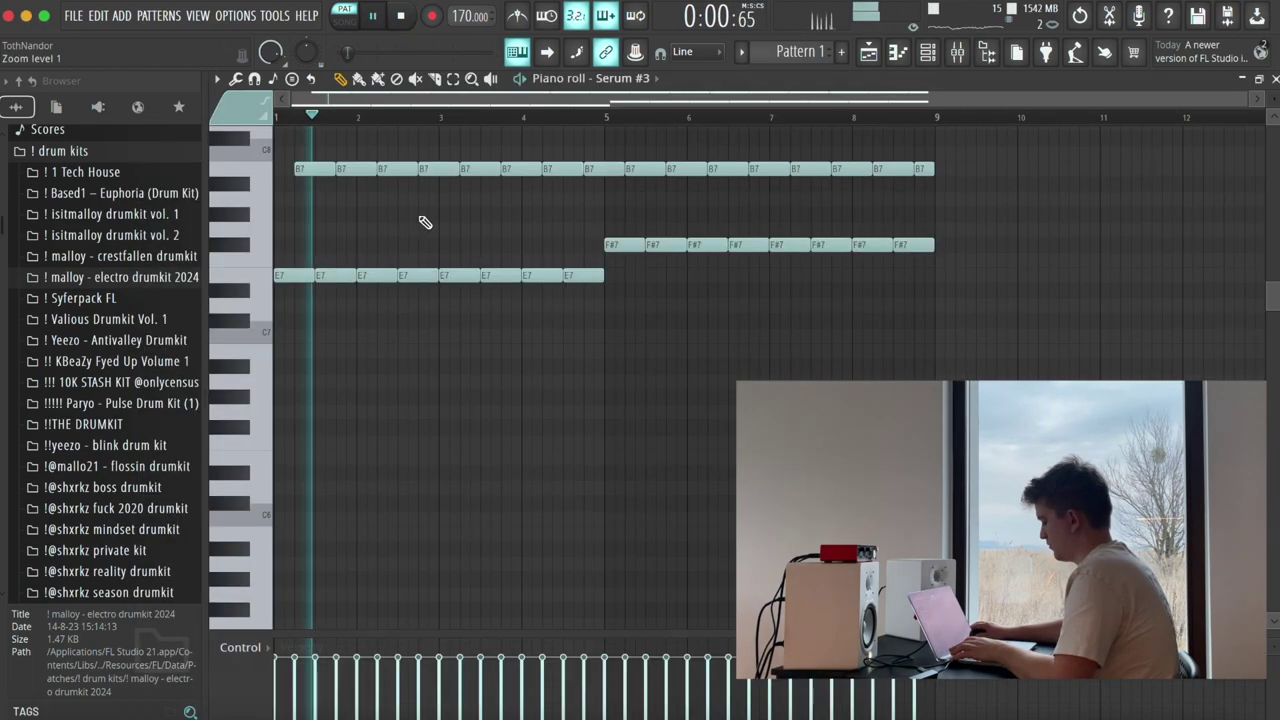
key("space")
scroll(432, 213, "up", 3)
key("space")
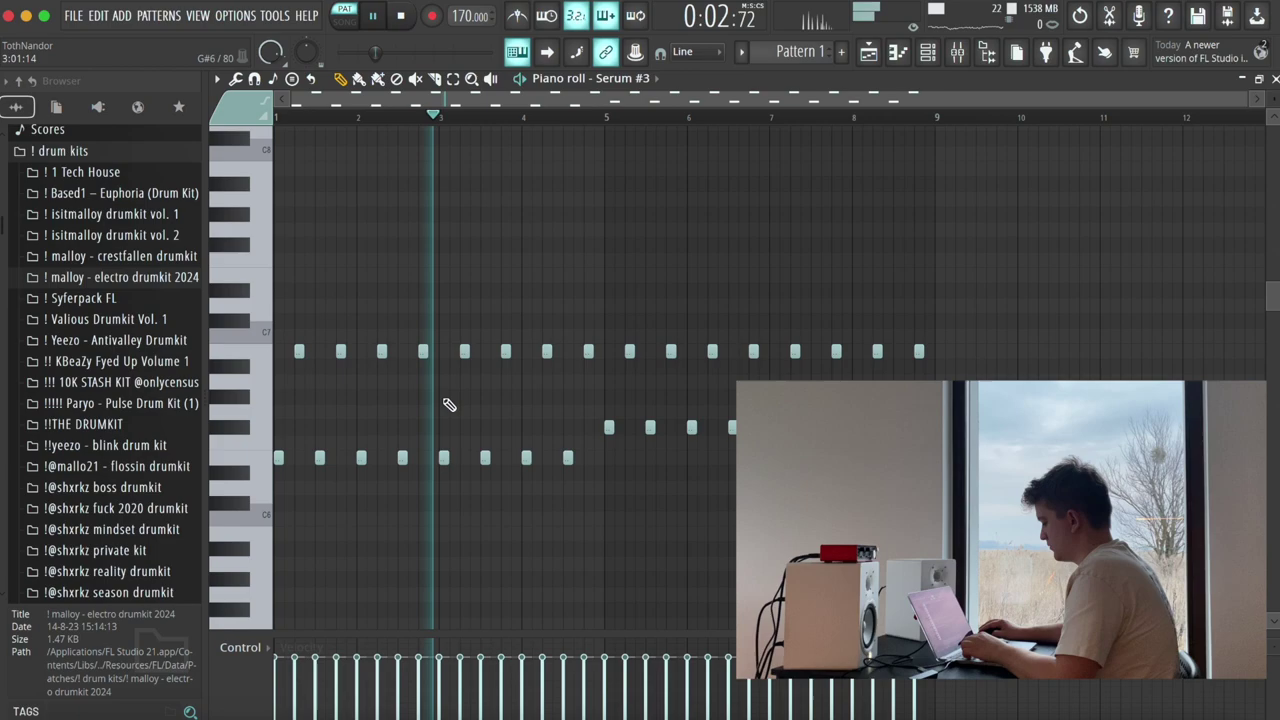
key("Escape")
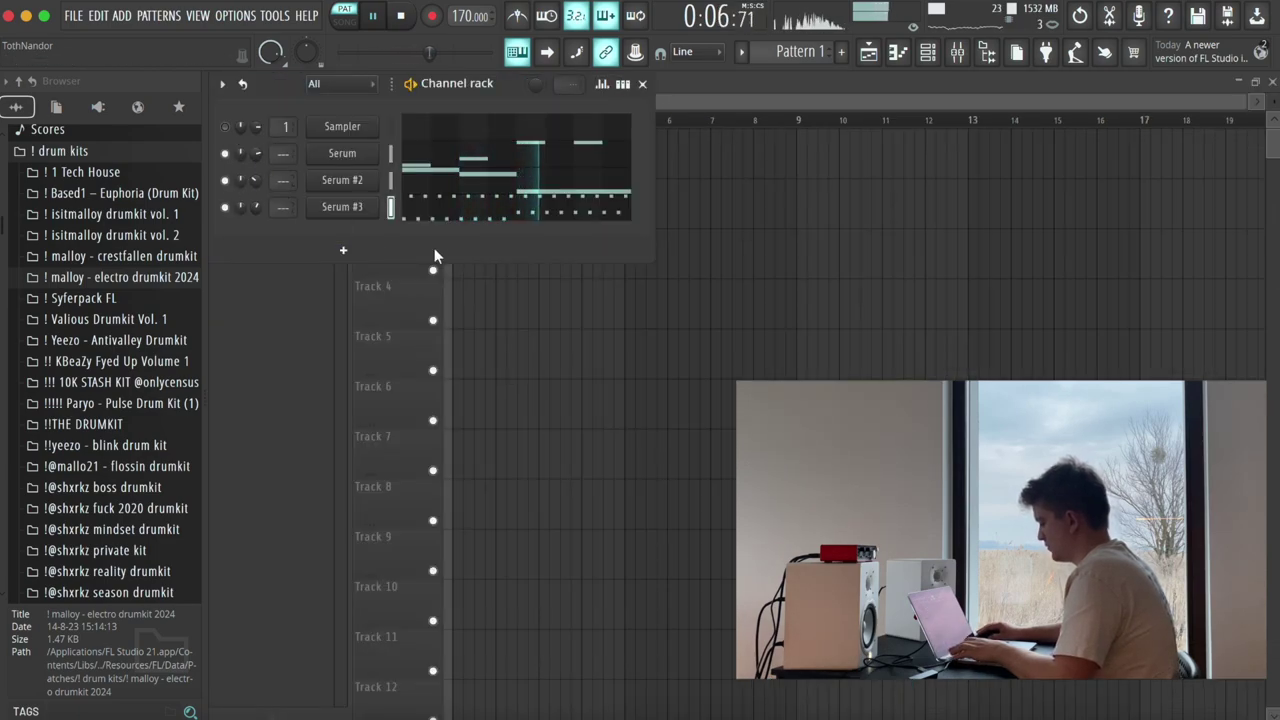
Step: Transpose the lower row of Serum #3 notes from bar 5 onward down seven semitones to B5
left_click(520, 212)
key("space")
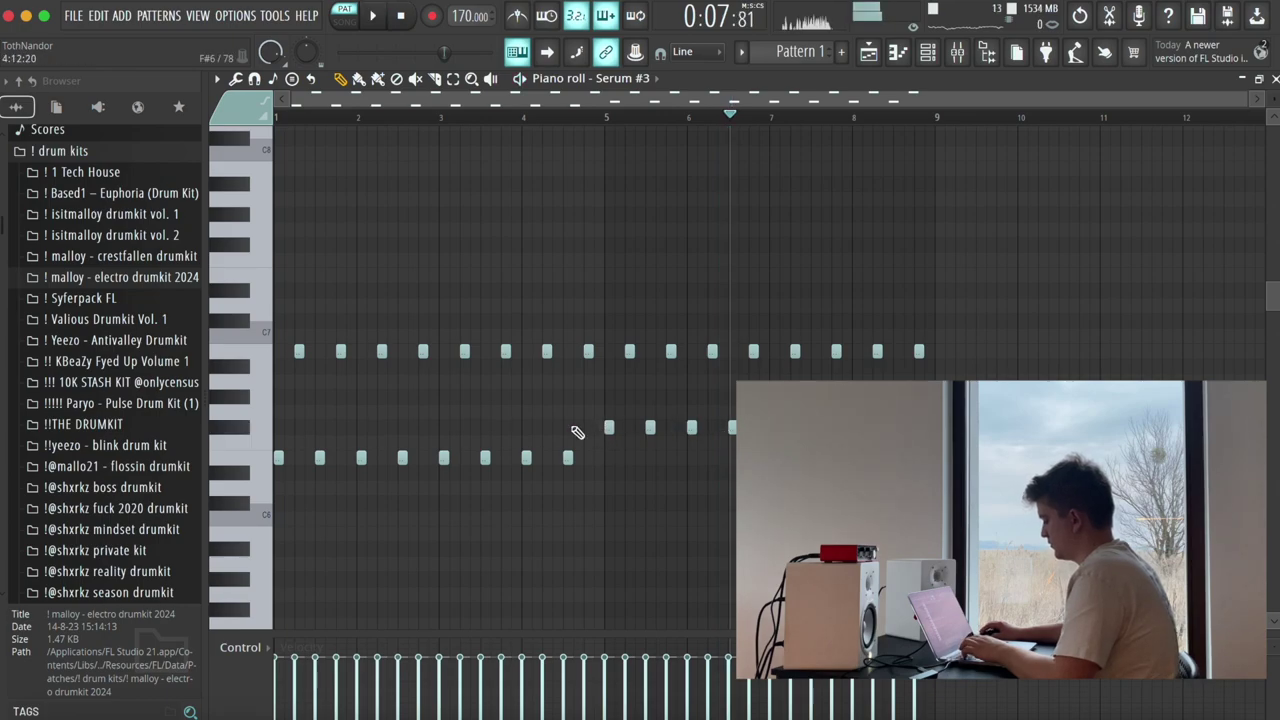
left_click_drag(573, 432, 1030, 407)
key("space")
key("shift+Down")
key("shift+Down")
key("shift+Down")
key("shift+Down")
key("shift+Down")
key("Down")
key("Down")
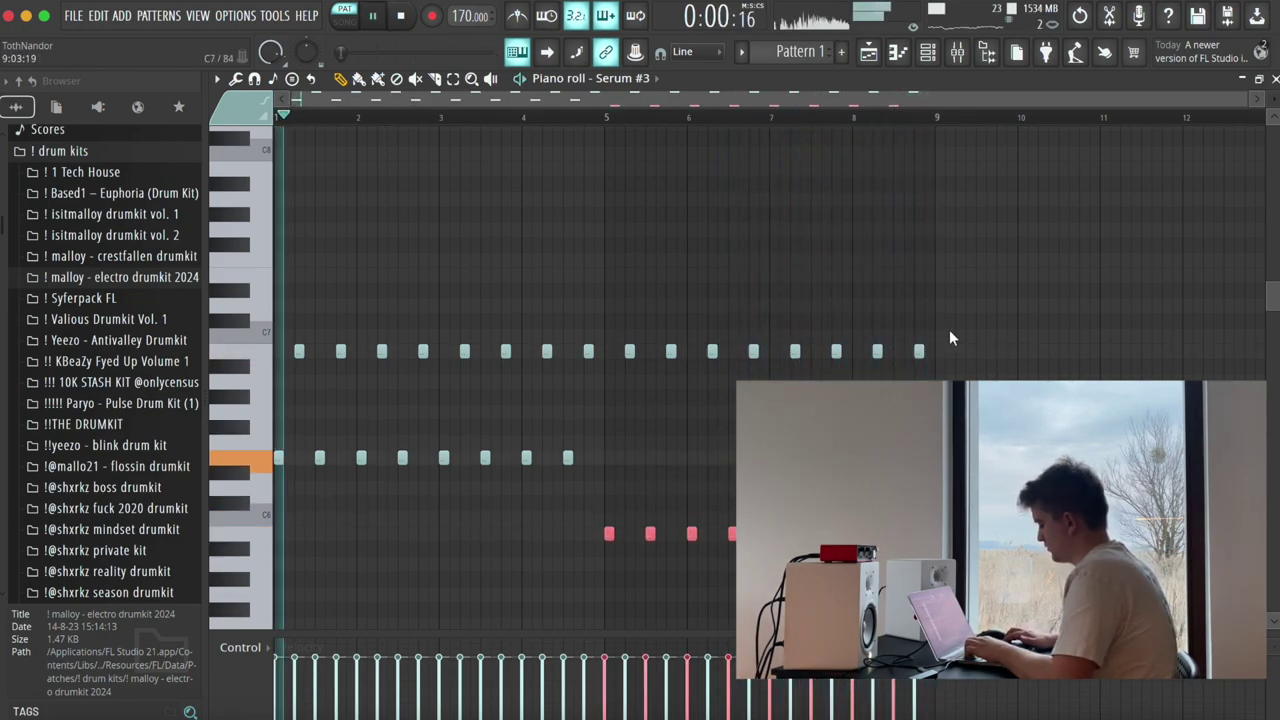
left_click(729, 466, "super")
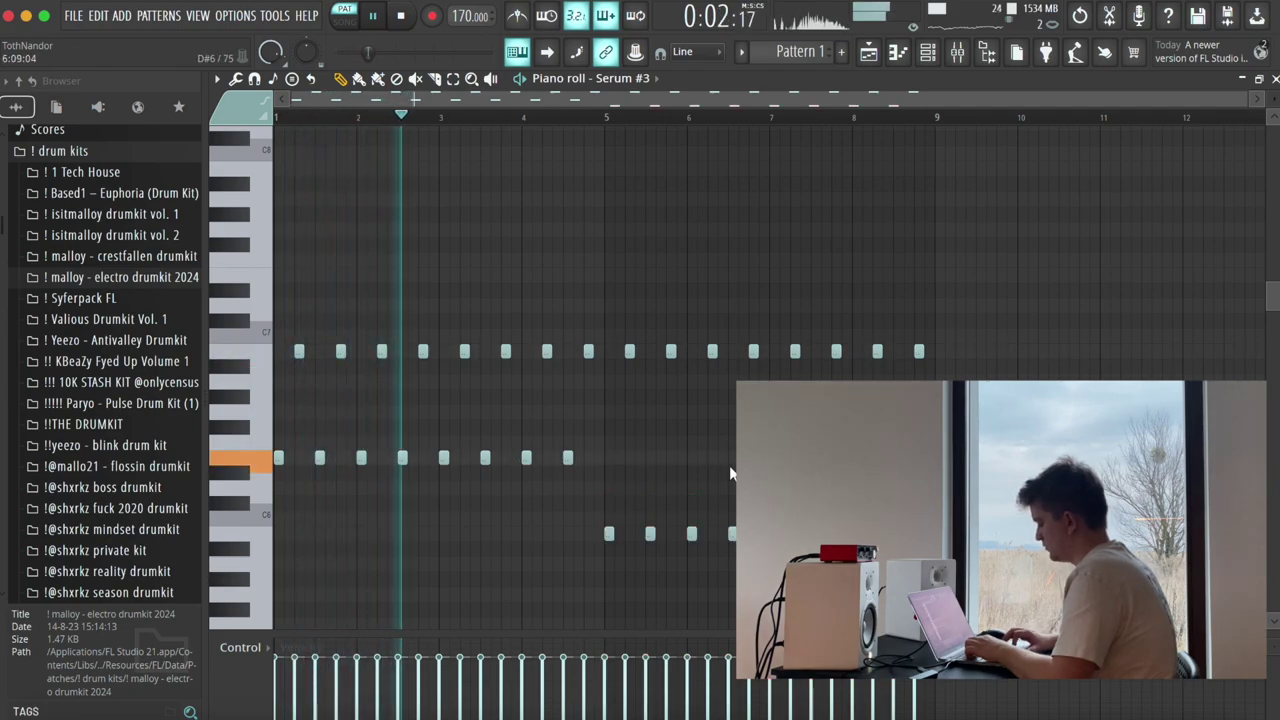
Step: Transpose the lower row of Serum #3 notes in bars 3 and 4 to D#6
left_click_drag(572, 472, 417, 452)
key("Up")
key("Up")
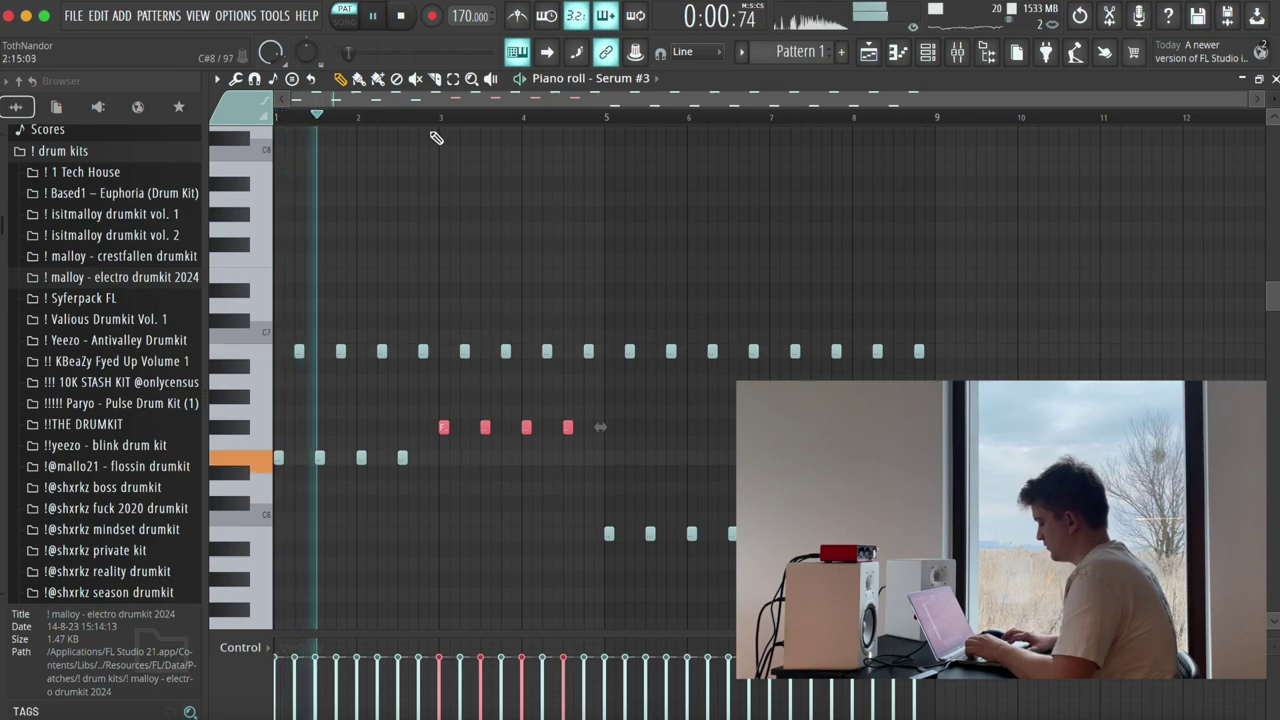
key("Down")
key("Down")
key("Down")
Step: Move the upper row of Serum #3 notes from bar 5 onward down to A6 and play from bar 5
left_click_drag(563, 525, 925, 568)
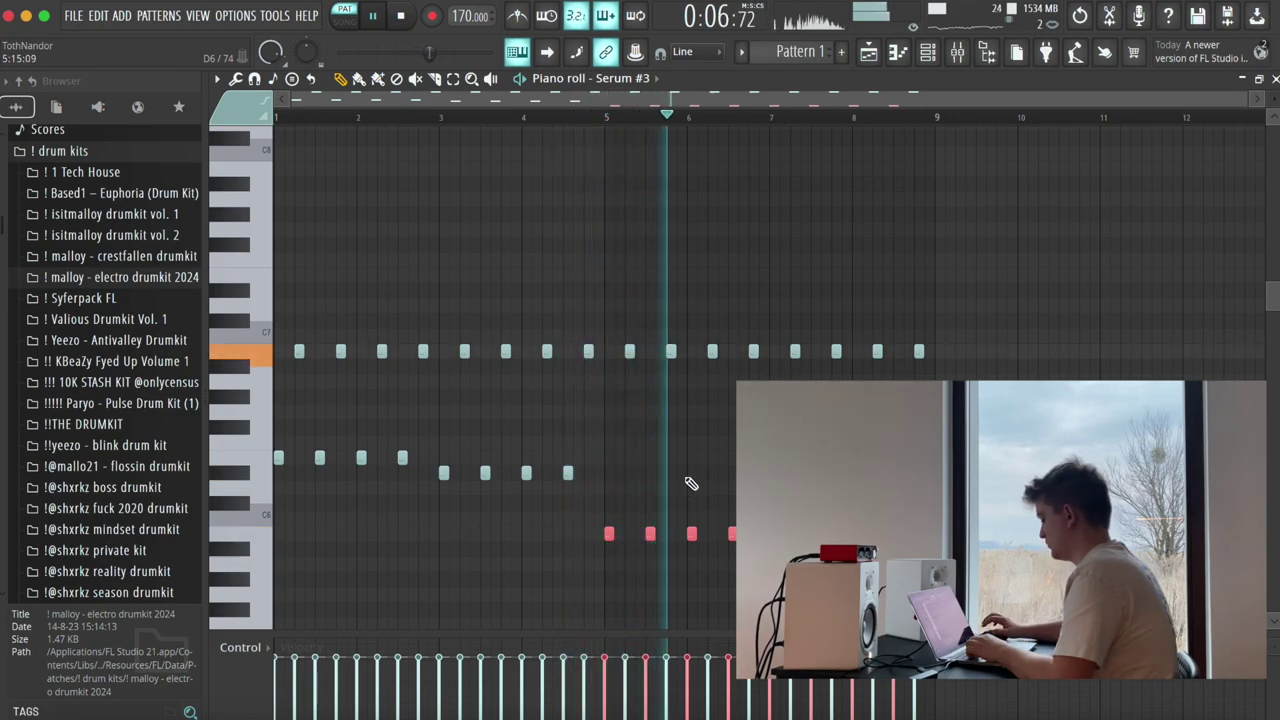
key("space")
left_click_drag(618, 347, 1140, 375)
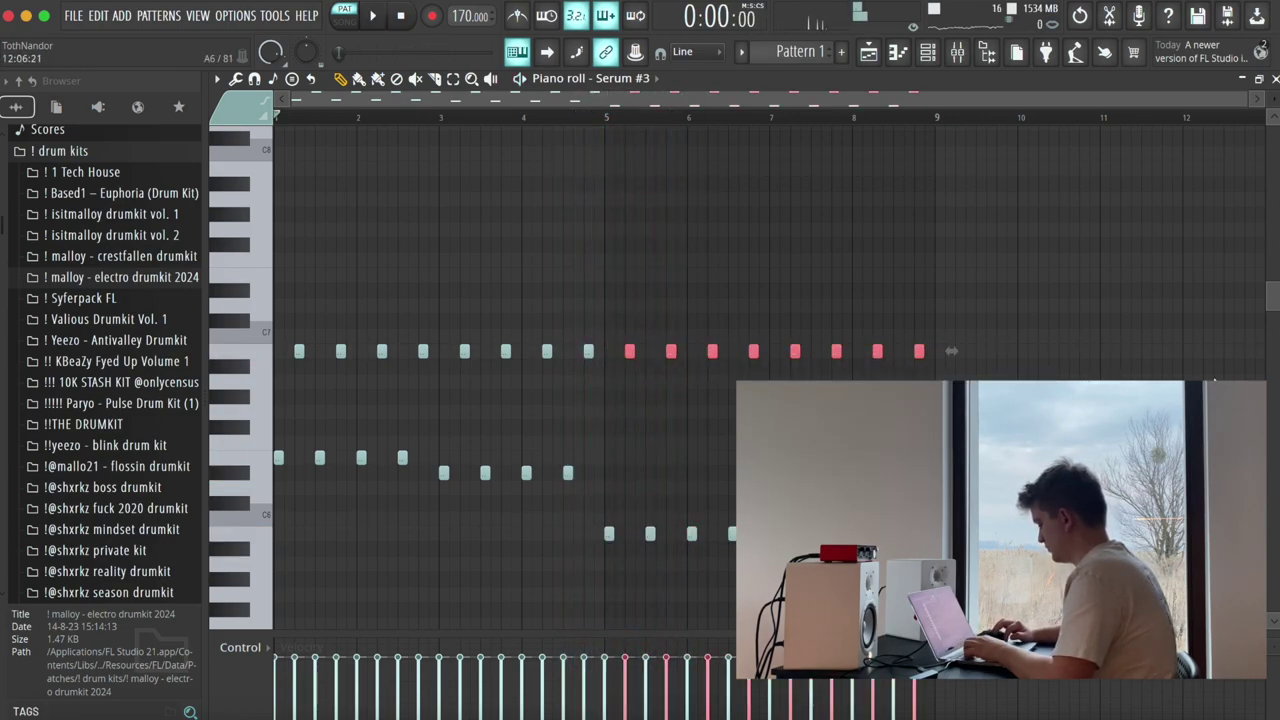
key("space")
left_click(614, 122)
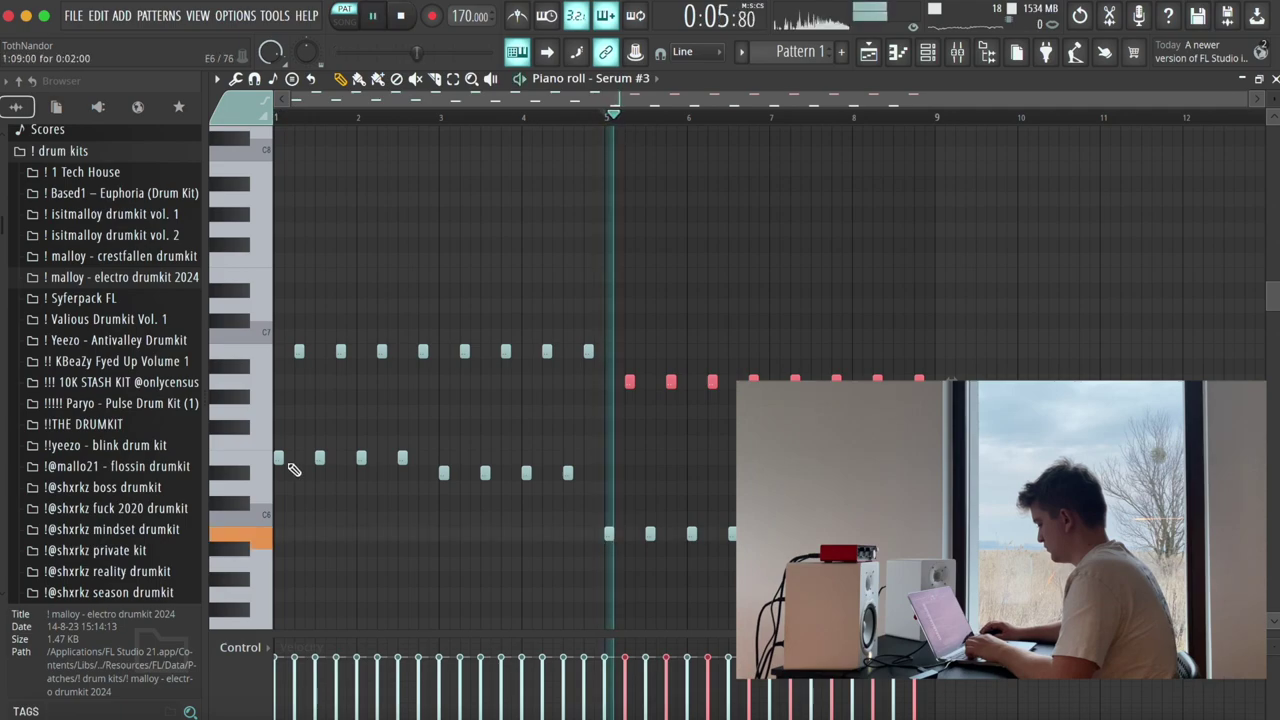
Step: Lower the upper row of Serum #3 notes in bars 5 and 6 to G#6 and in bars 7 and 8 to F#6
key("shift+Down")
key("space")
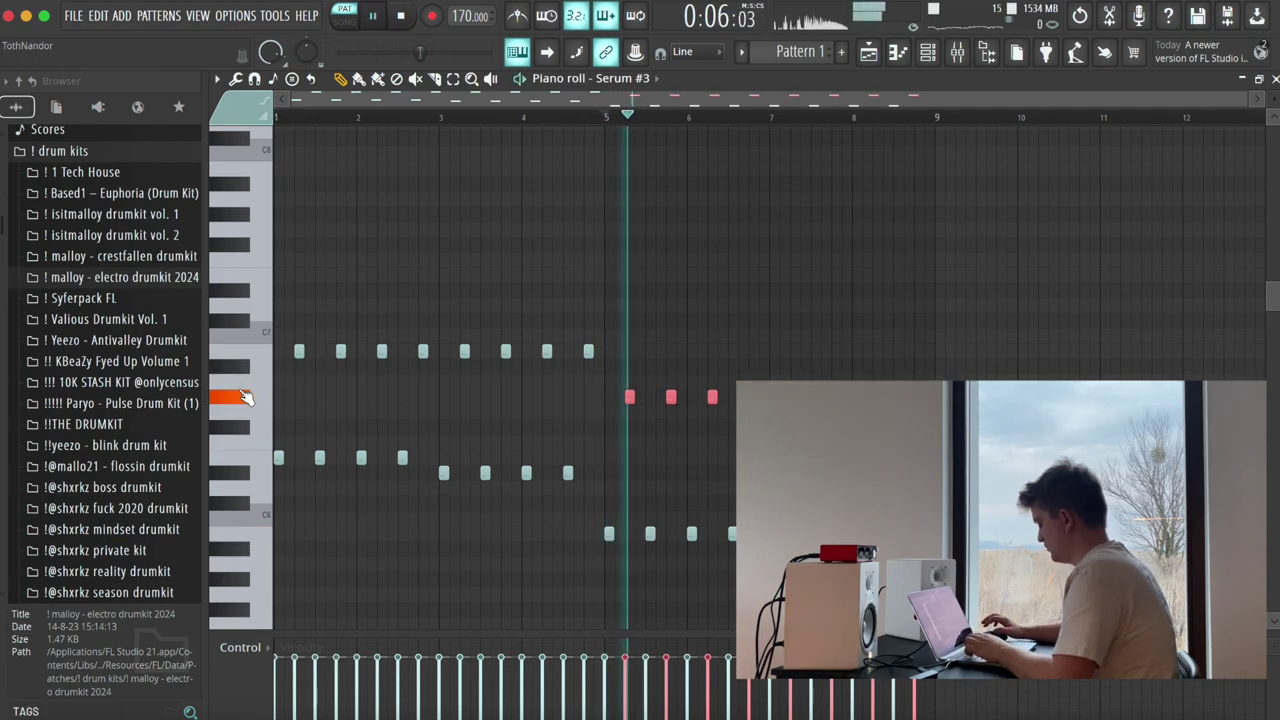
left_click_drag(797, 378, 1114, 397)
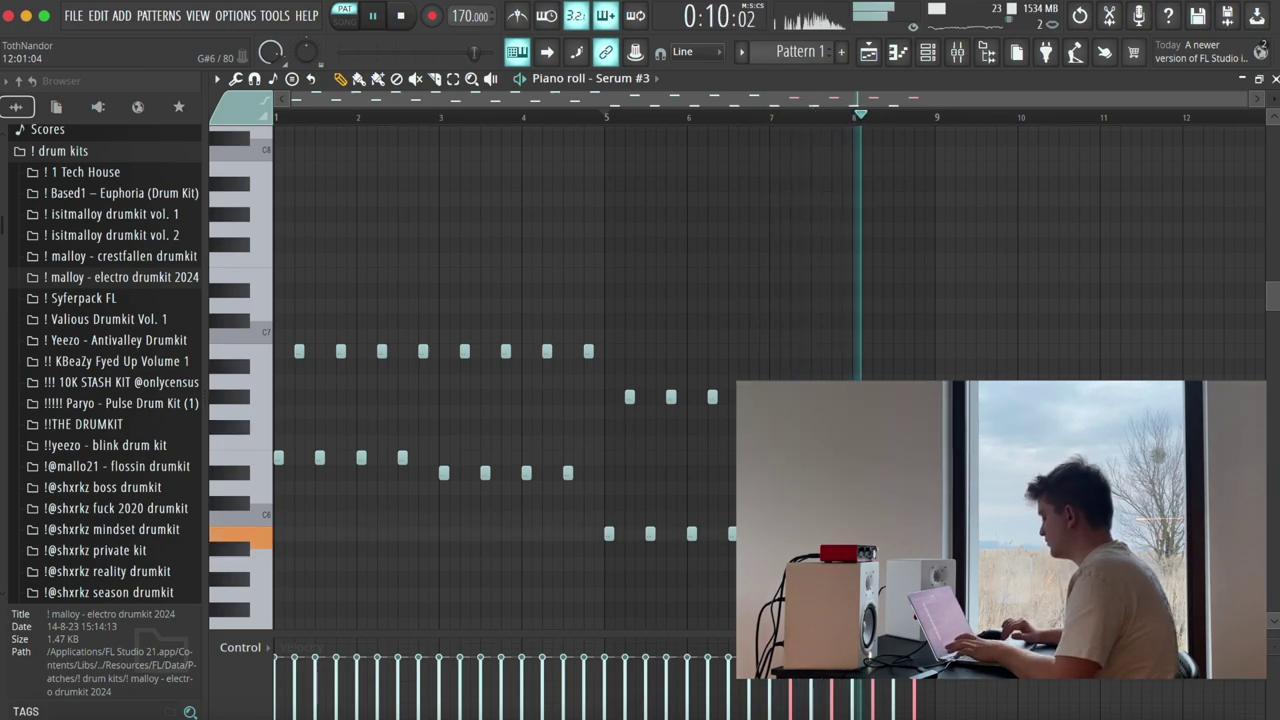
key("Escape")
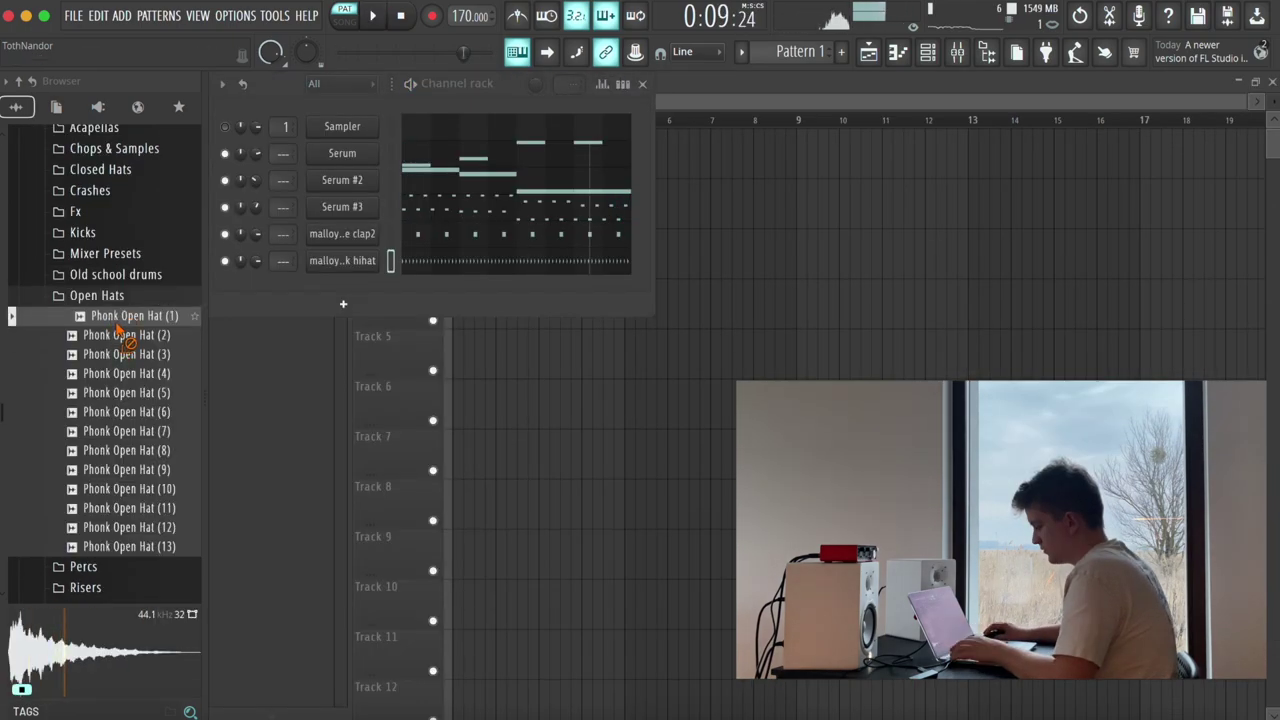
Step: Add Phonk Open Hat (2) as a new channel and draw four consecutive C5 notes from the start of bar 1
left_click_drag(123, 337, 280, 305)
key("space")
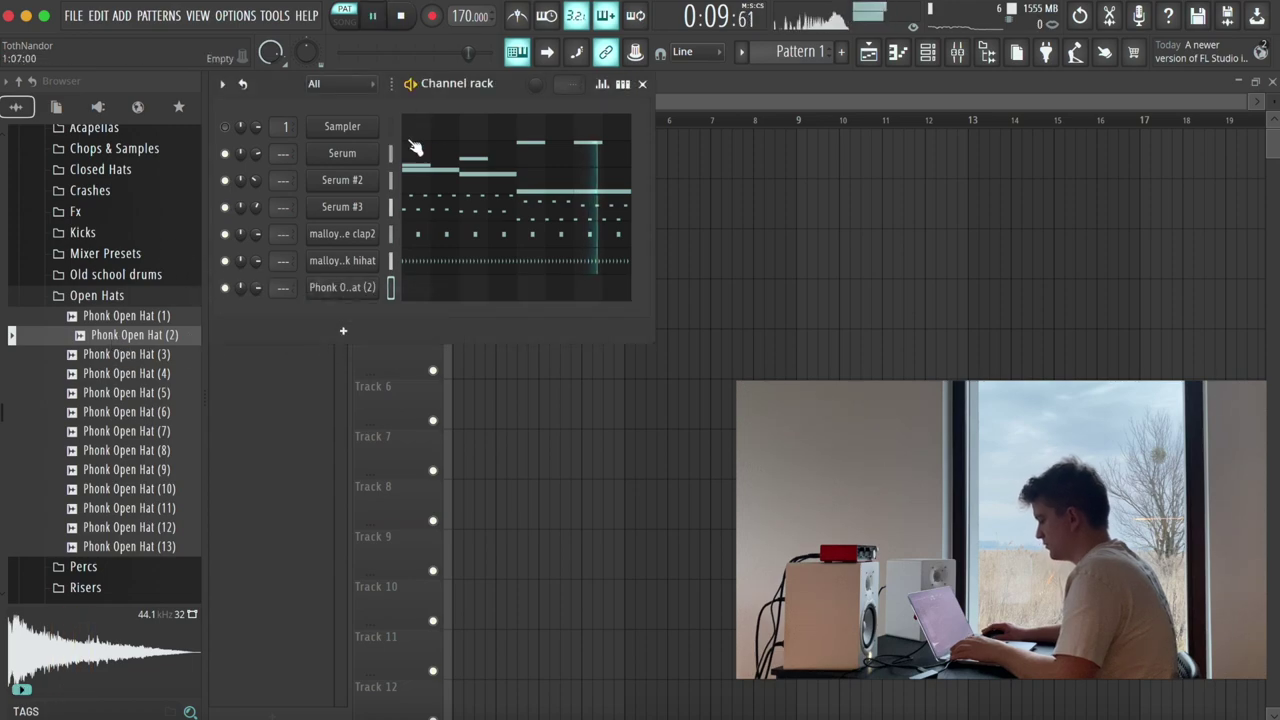
left_click(413, 296)
key("space")
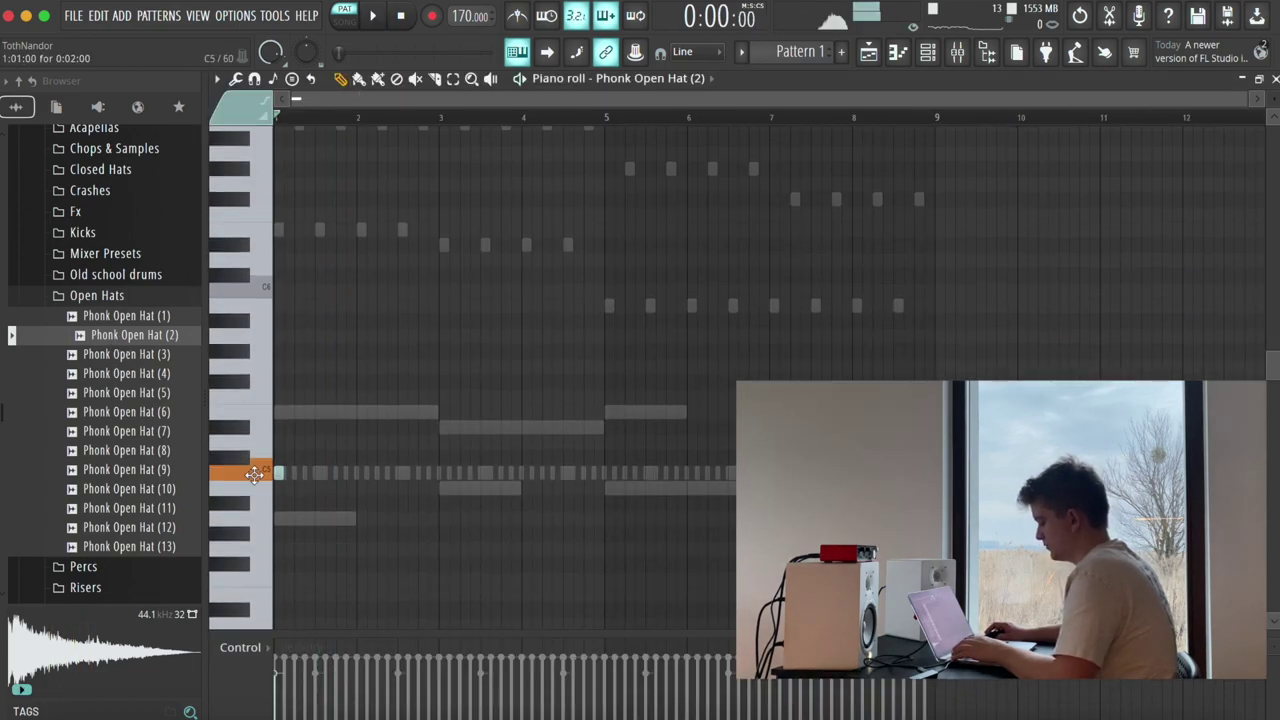
key("space")
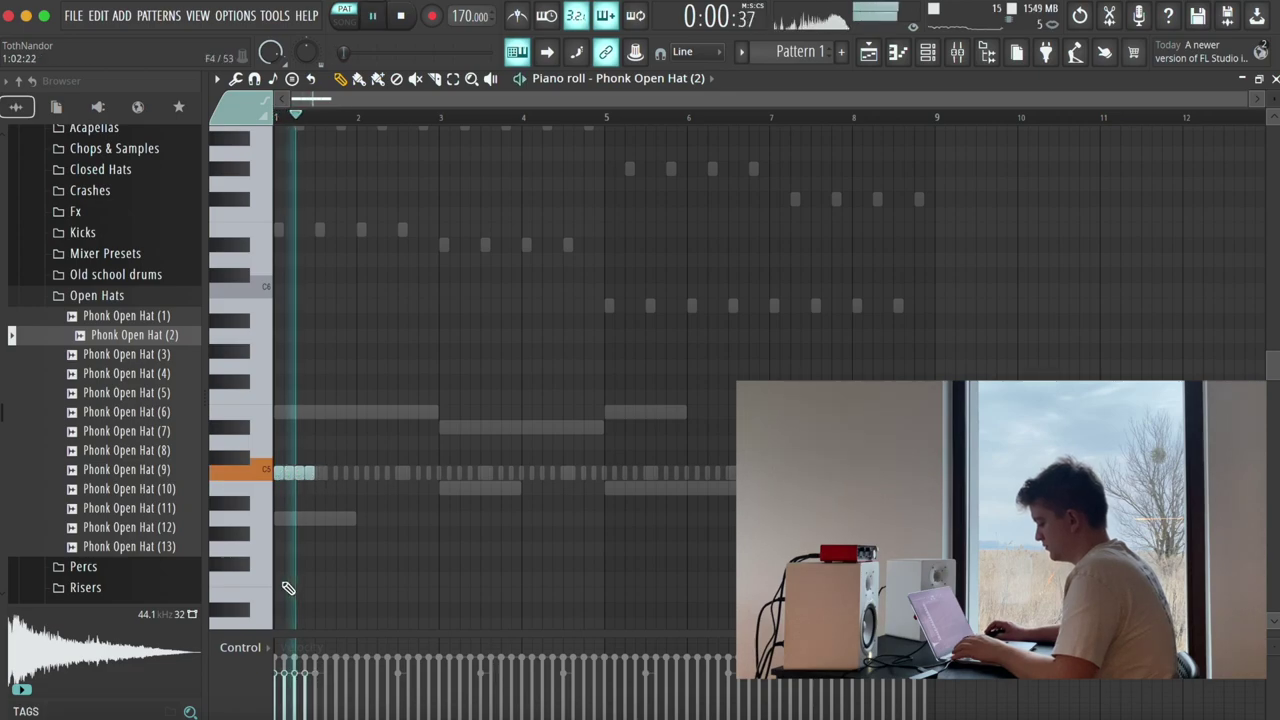
Step: Taper the velocities of the second to fourth open hat notes, bringing the last one down to about 13%
scroll(287, 588, "up", 5)
key("space")
left_click(285, 690)
left_click_drag(328, 705, 336, 710)
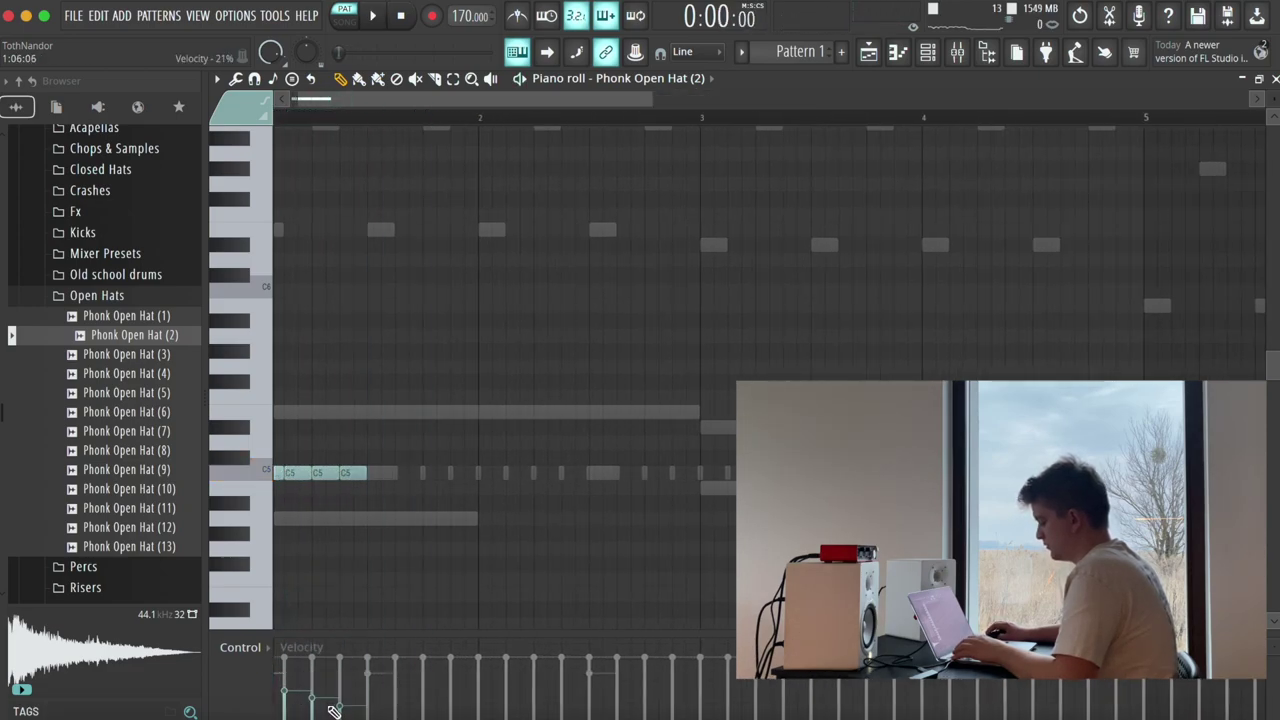
key("space")
scroll(354, 623, "down", 2)
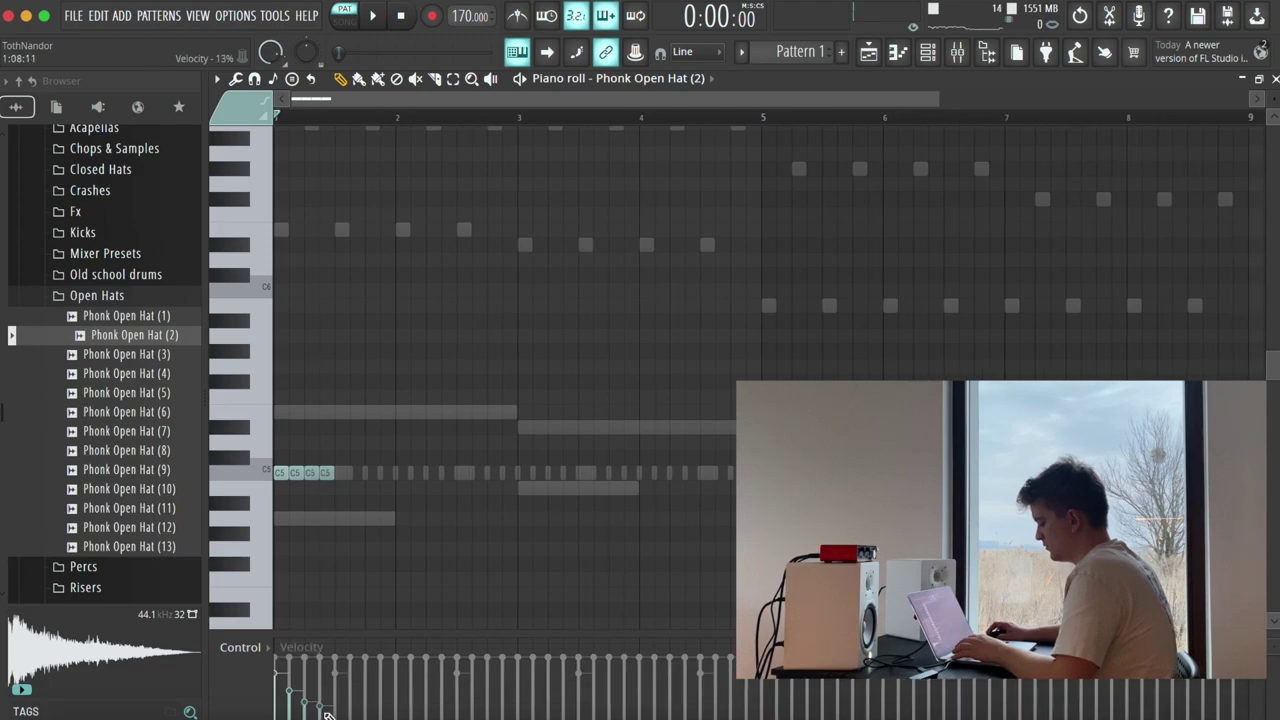
Step: Pan the four open hat notes alternately right and left, with the last one about 69% left
left_click(266, 650)
left_click(287, 639)
left_click(260, 649)
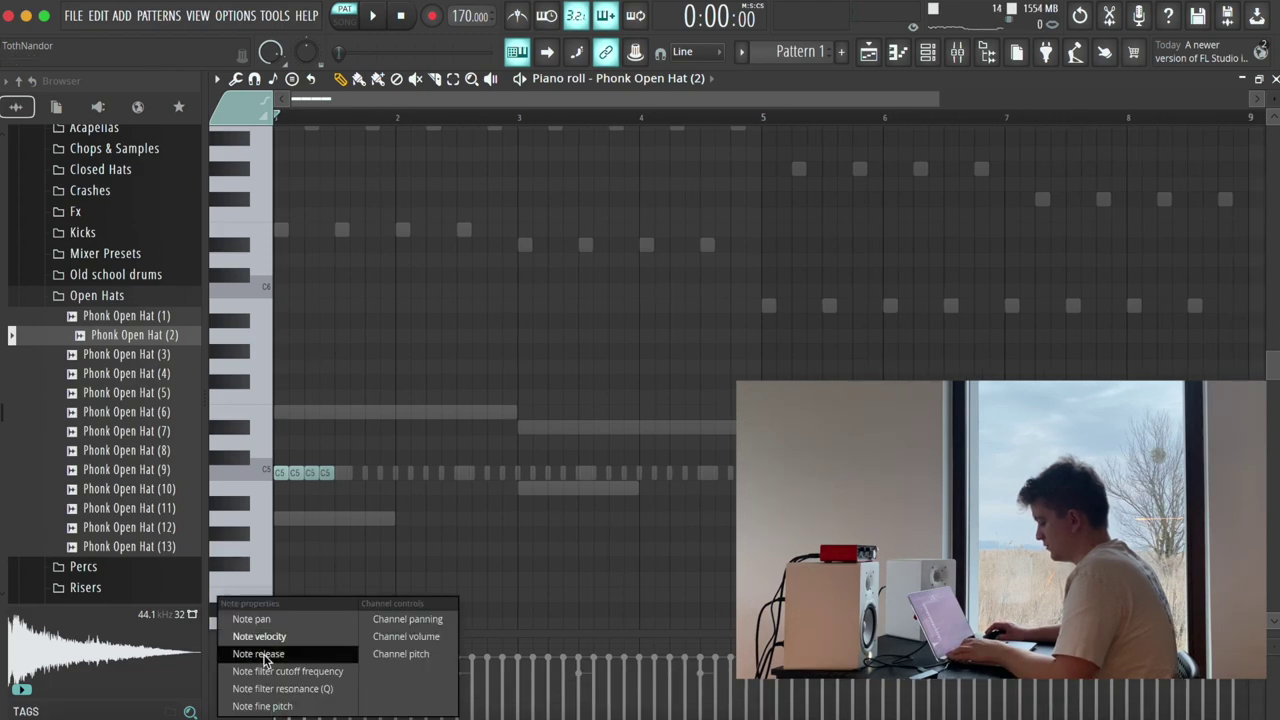
left_click(251, 619)
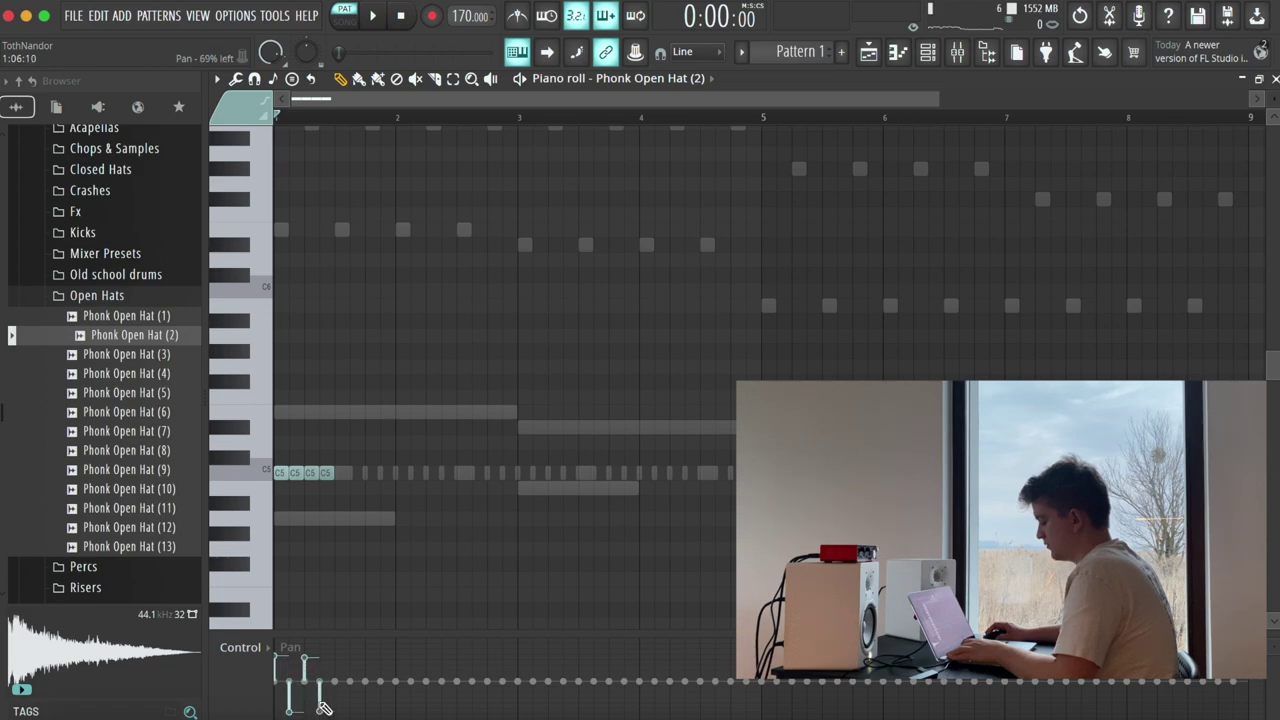
key("space")
key("Escape")
Step: Enable the volume envelope of the Phonk Open Hat (2) channel with a sustain level of 37%
left_click(335, 288)
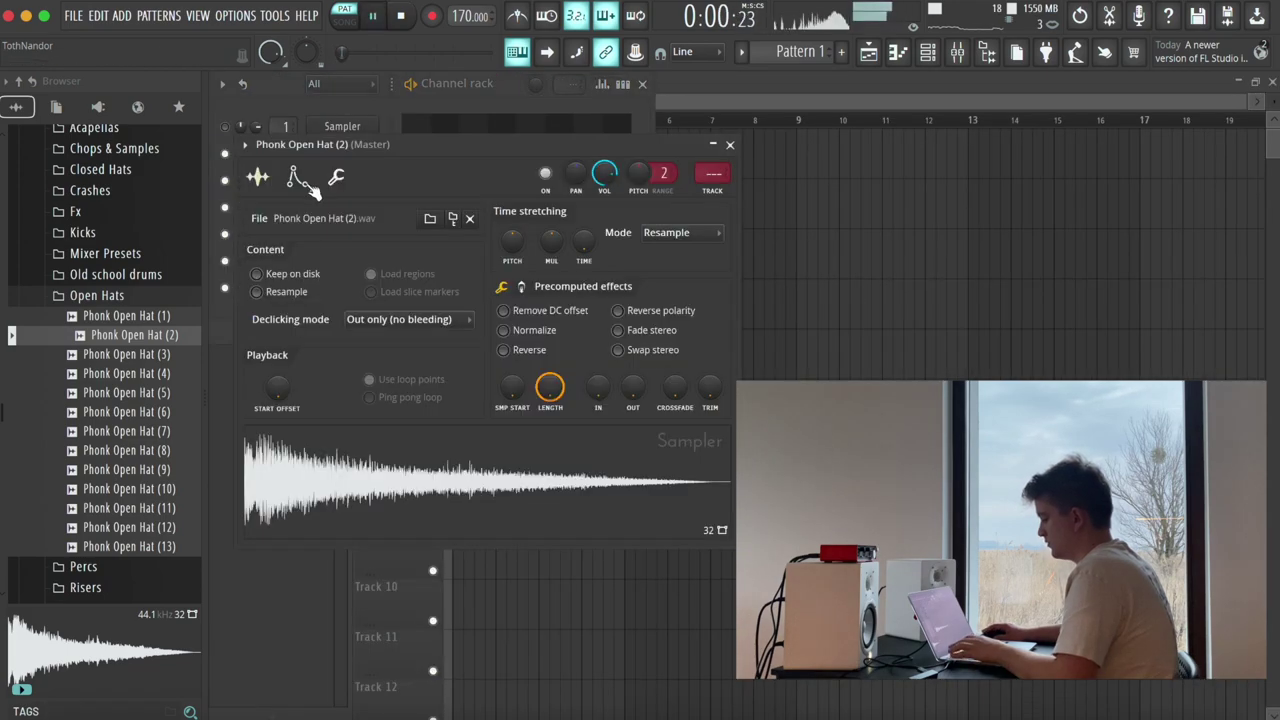
left_click(297, 176)
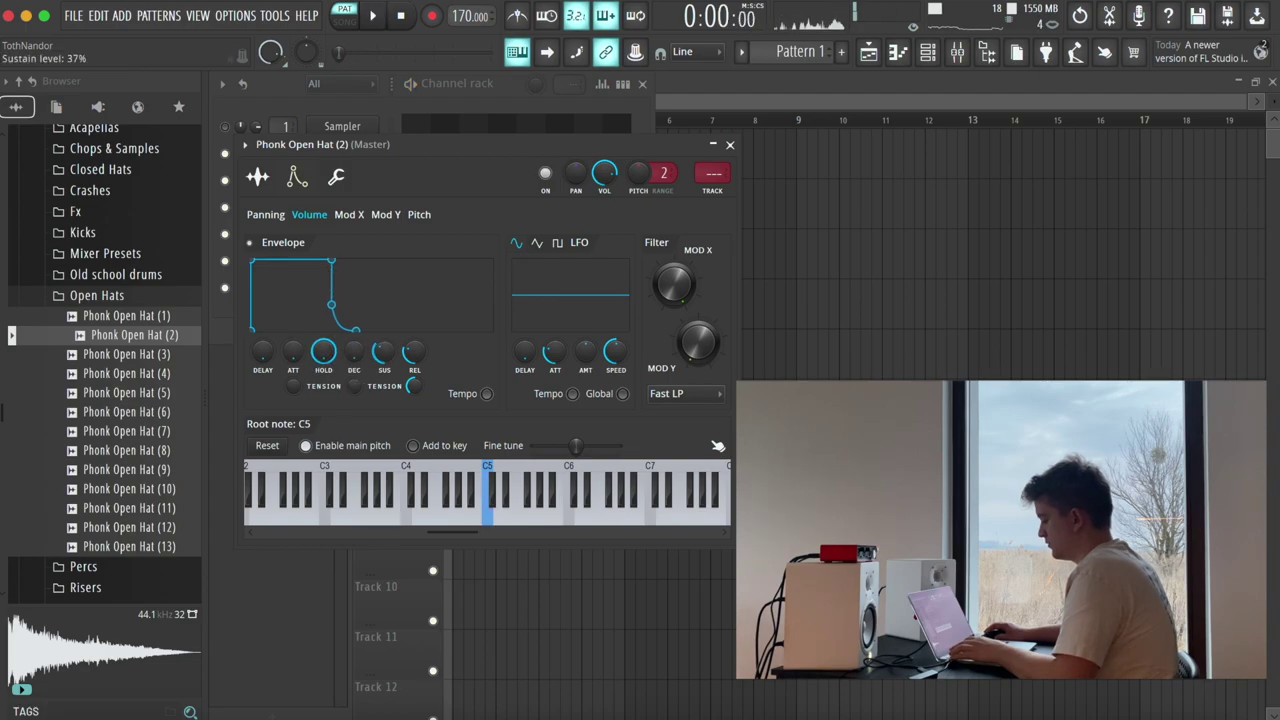
key("Escape")
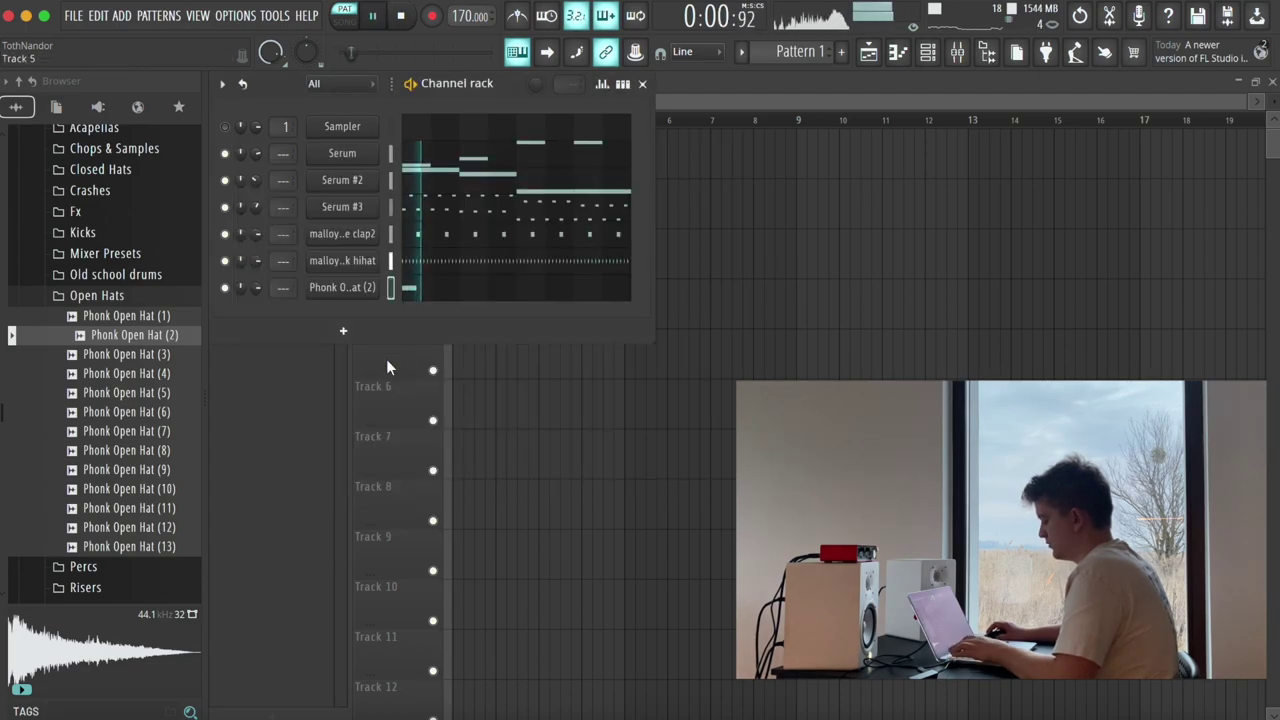
Step: Readjust the open hat note velocities and repeat the four-note group at the start of every bar through bar 8
key("F7")
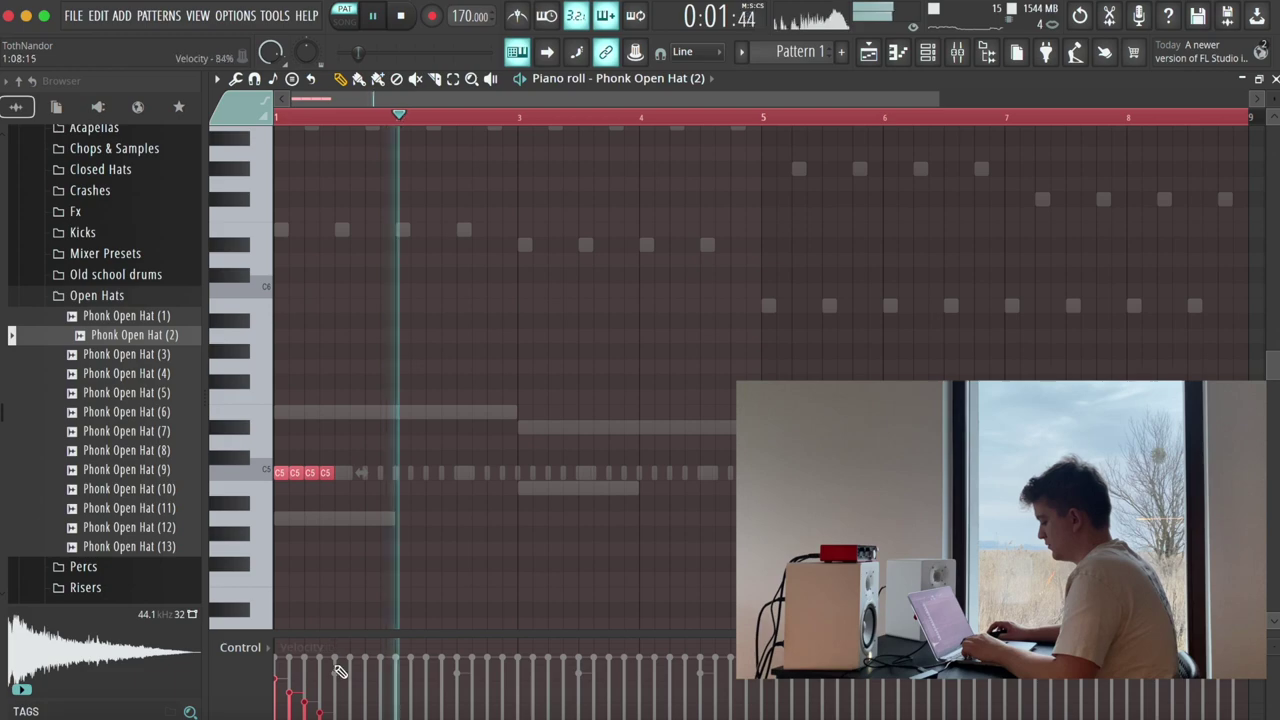
key("super+d")
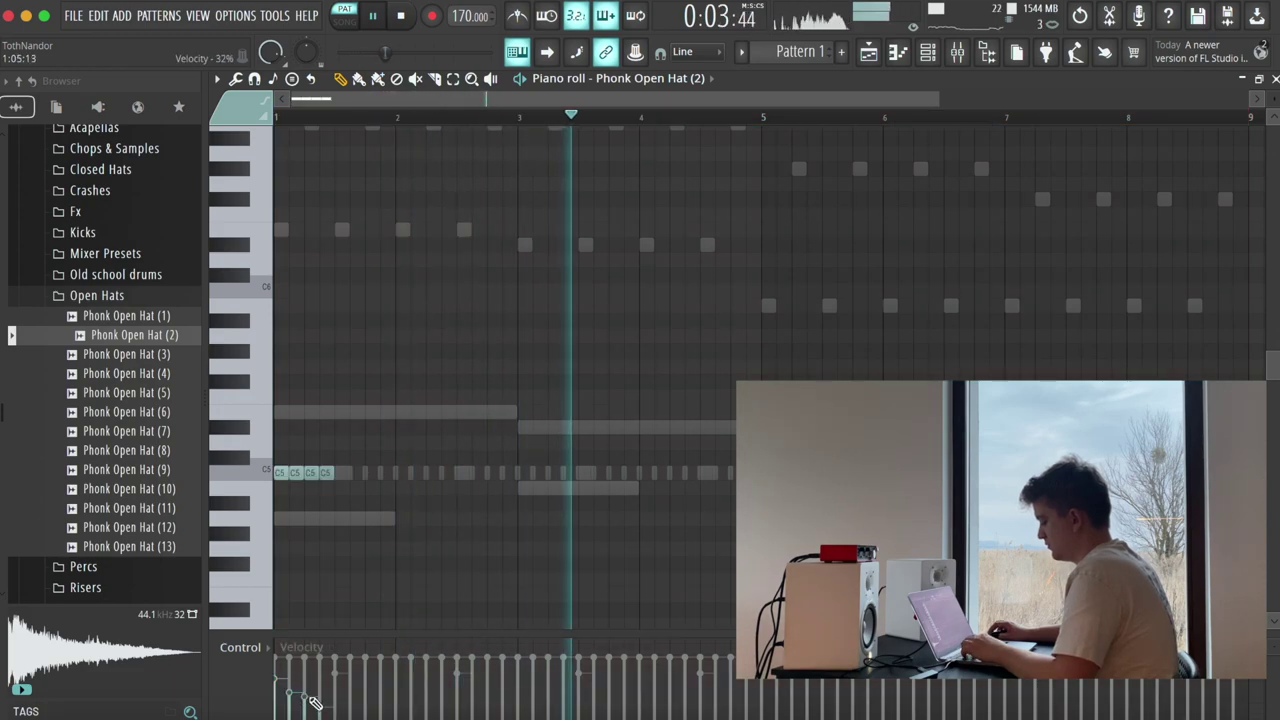
key("super+a")
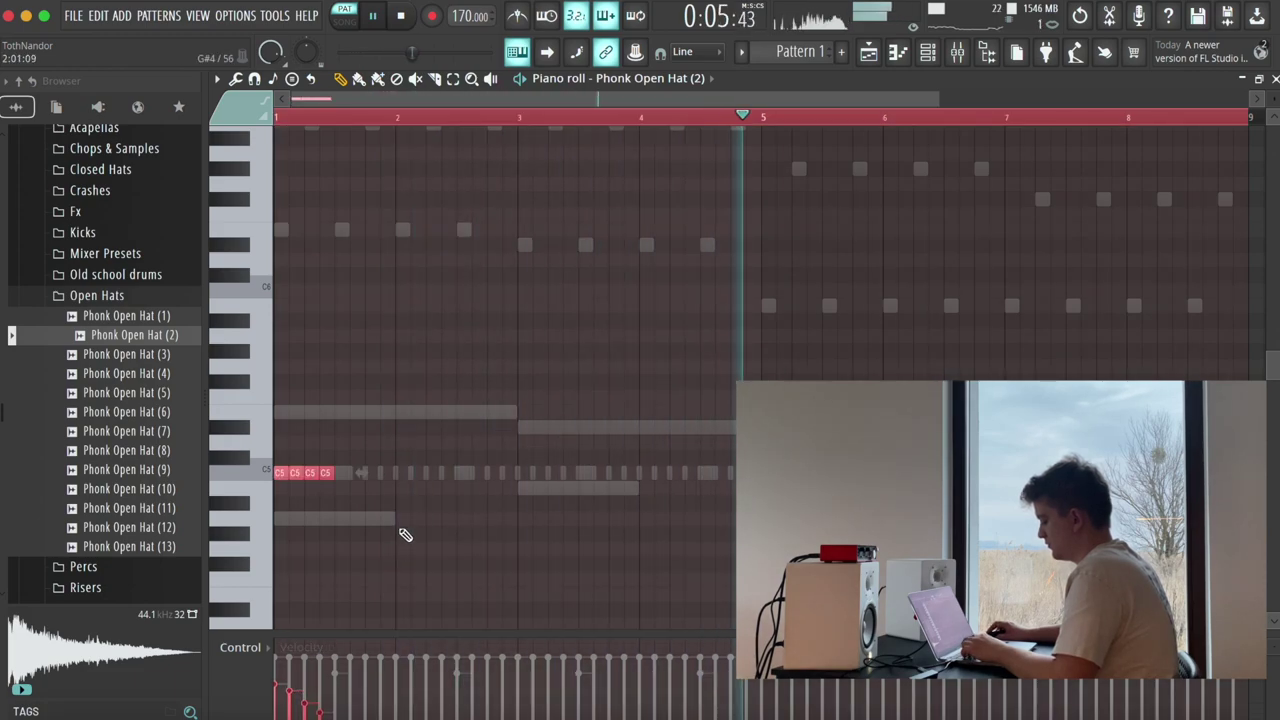
left_click_drag(517, 118, 1, 135)
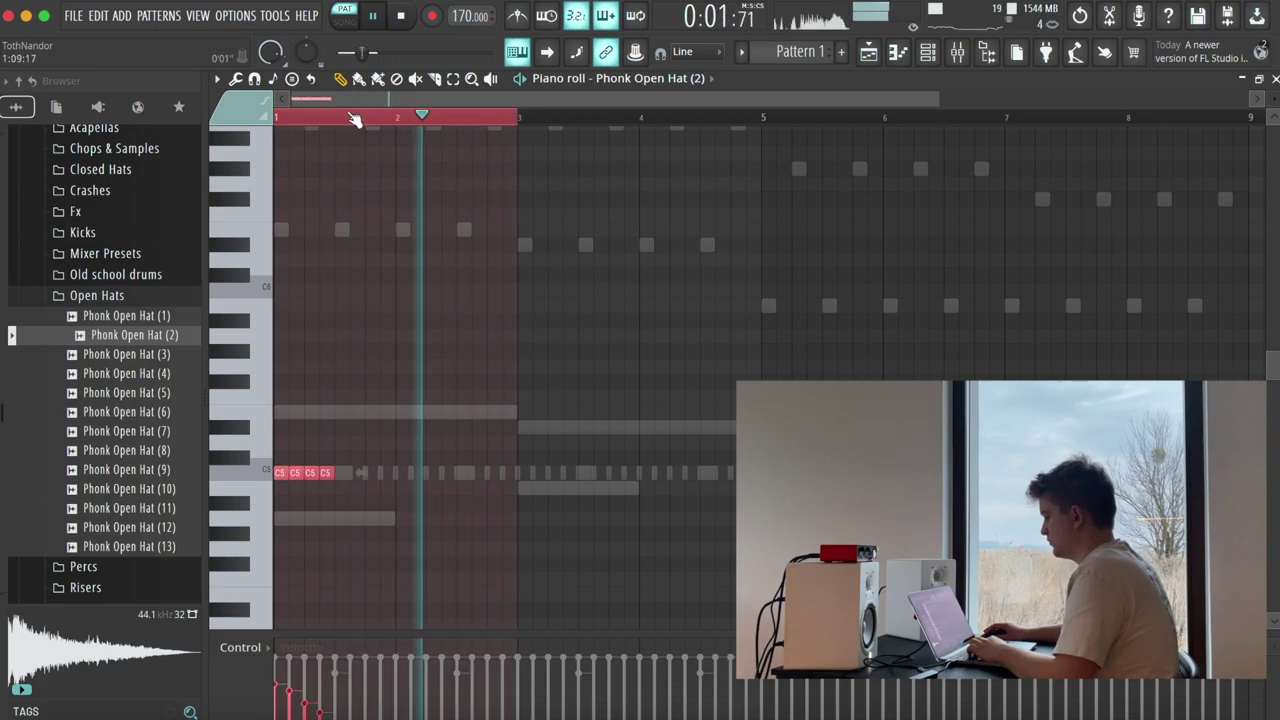
left_click_drag(398, 118, 57, 143)
key("super+b")
key("super+b")
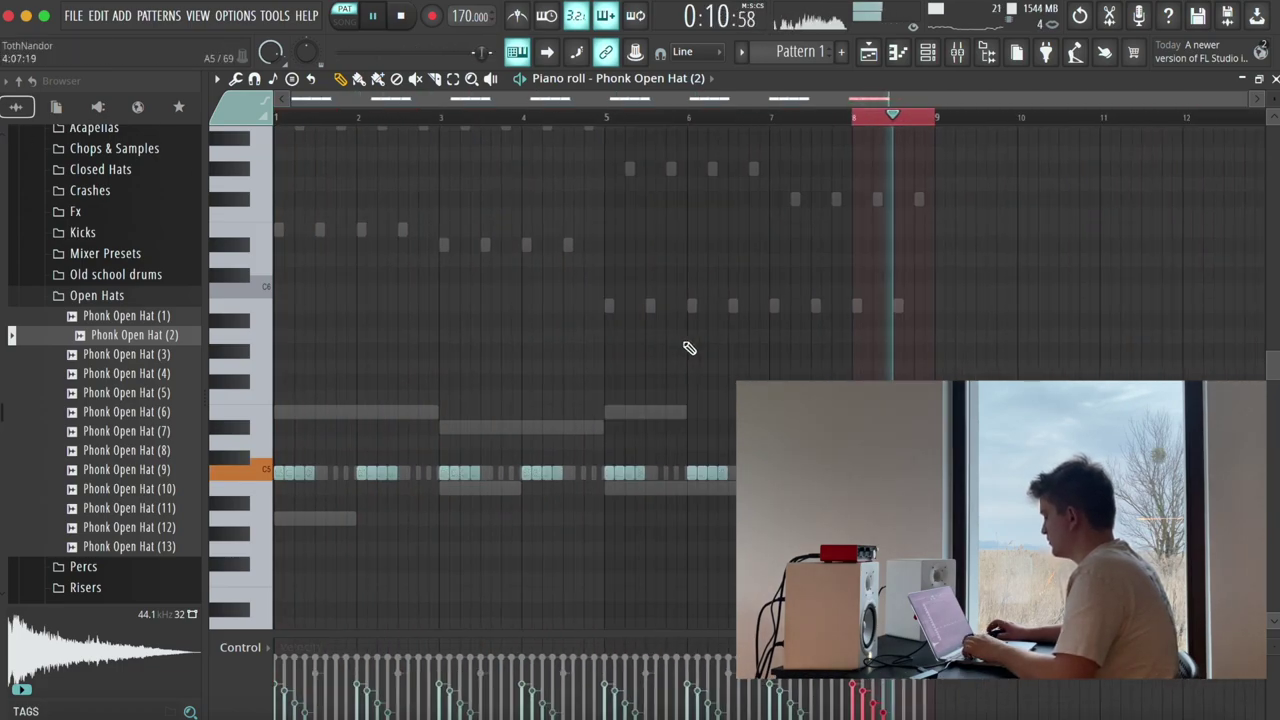
Step: Add fast rolls in bar 4 of the malloy desk hihat notes and repeat the four-bar pattern in bars 5 to 8
key("F7")
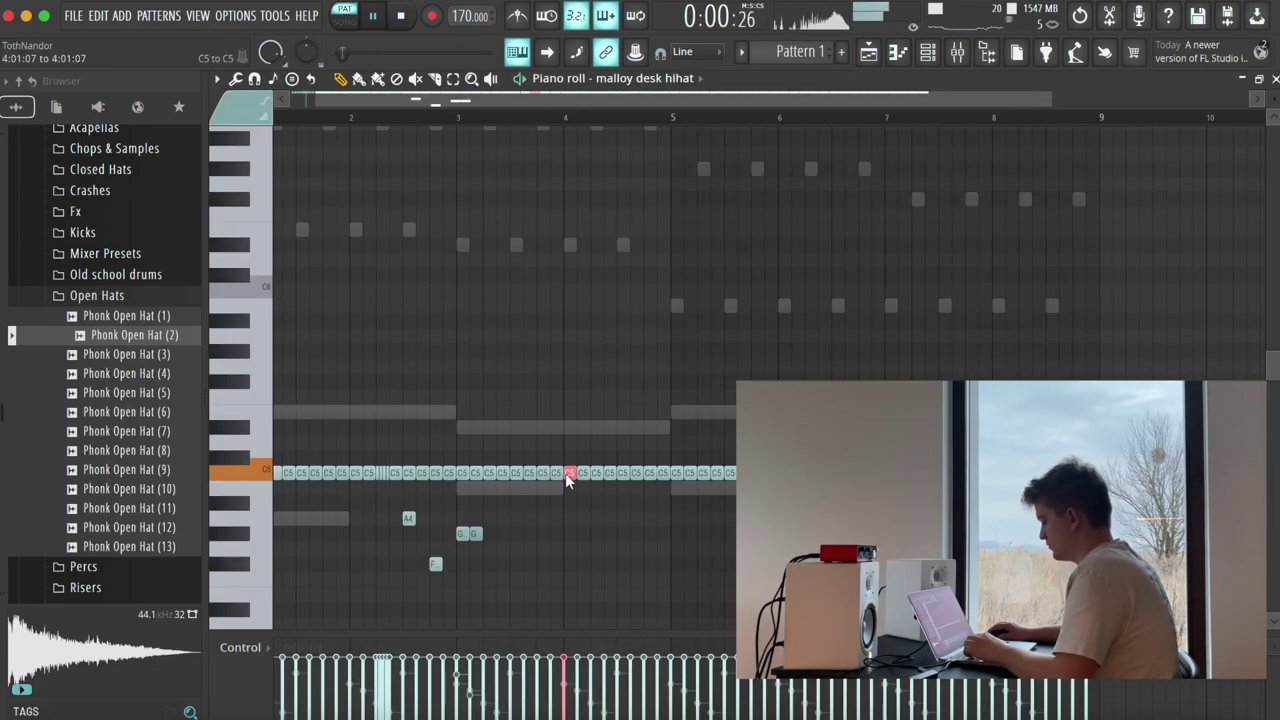
left_click_drag(565, 473, 626, 475)
scroll(630, 485, "up", 3)
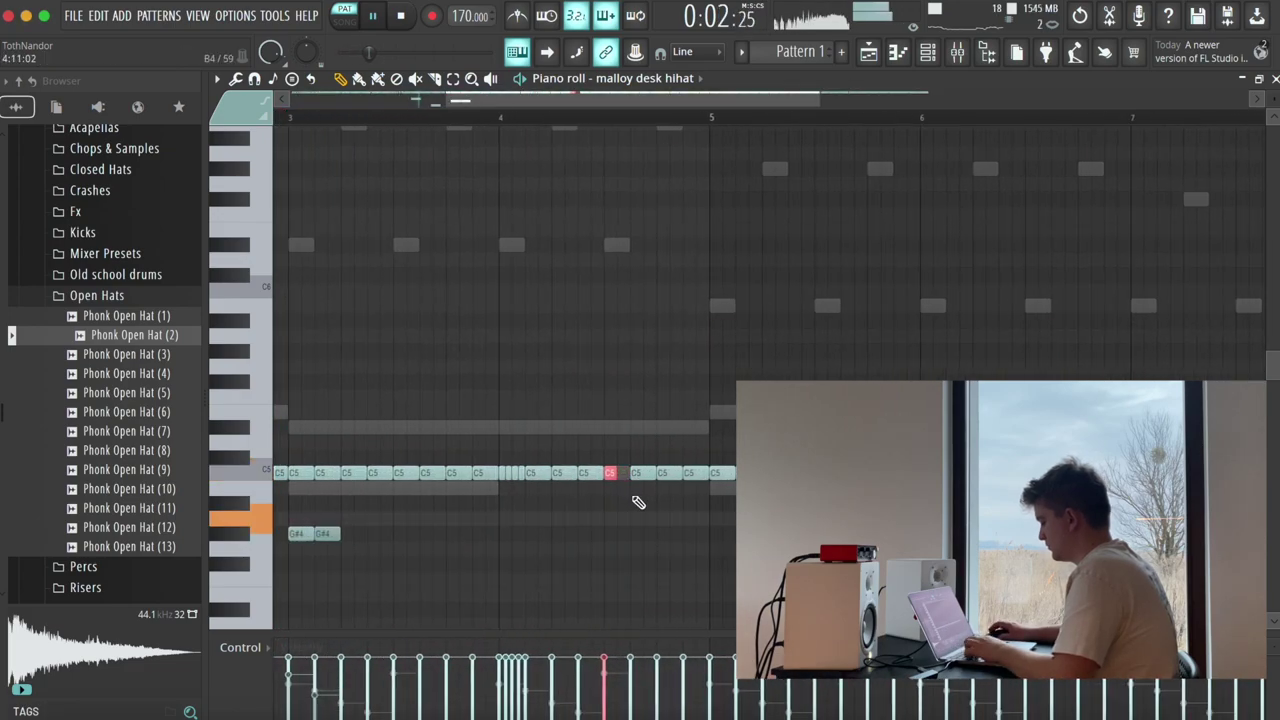
scroll(636, 500, "down", 3)
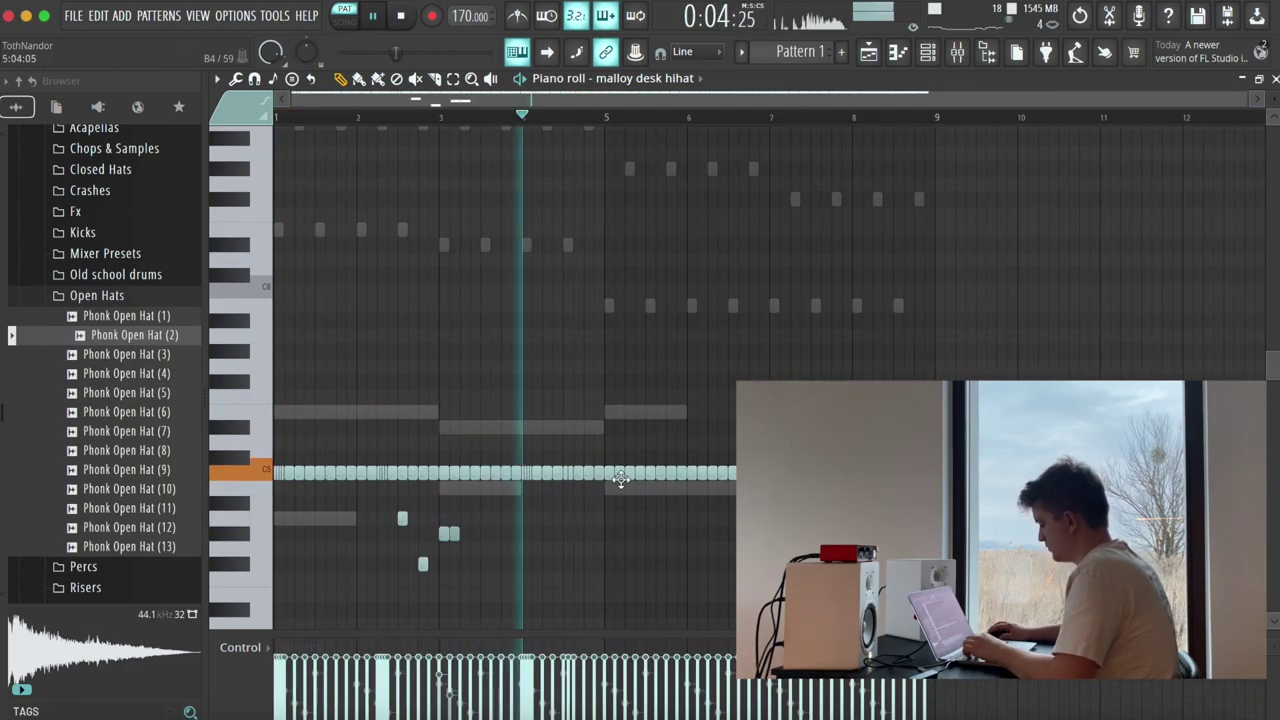
key("super+b")
key("Escape")
Step: Collapse the Open Hats and Phonk Drum Kit Vol. 5 folders and add FXCK COWBELL (12) from the COWBELLS folder as a channel
left_click(118, 298)
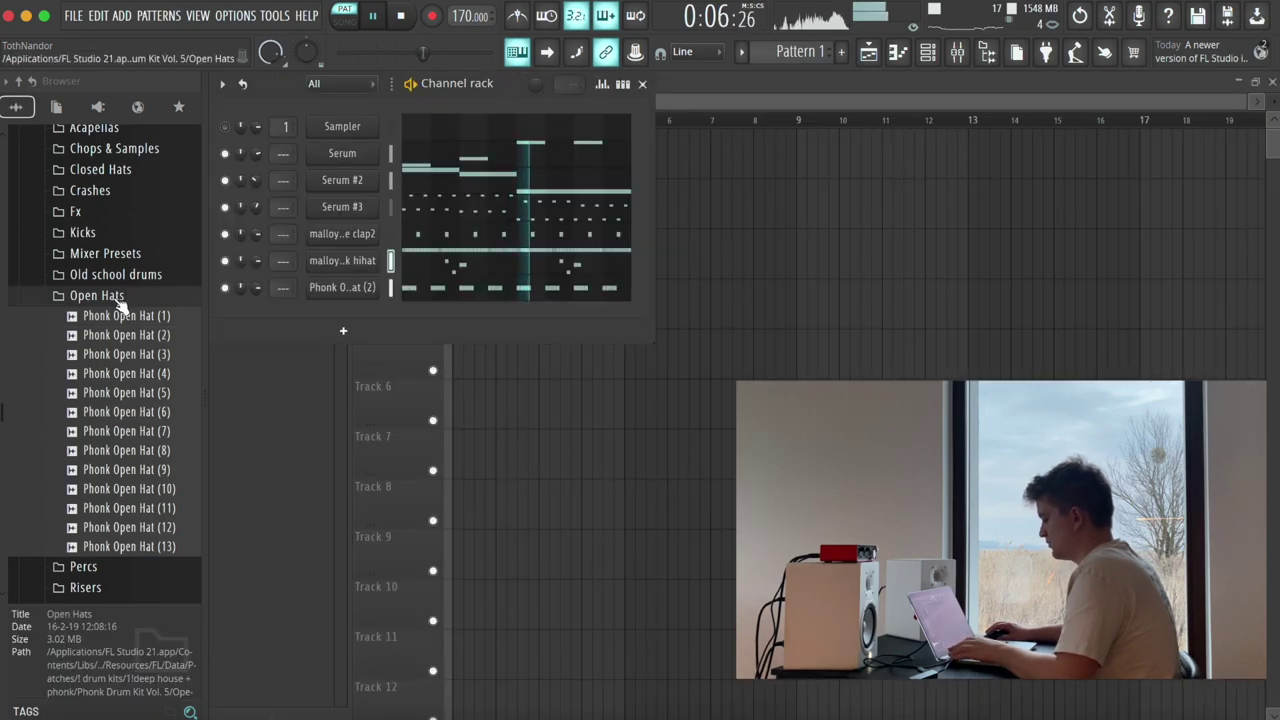
scroll(110, 300, "up", 3)
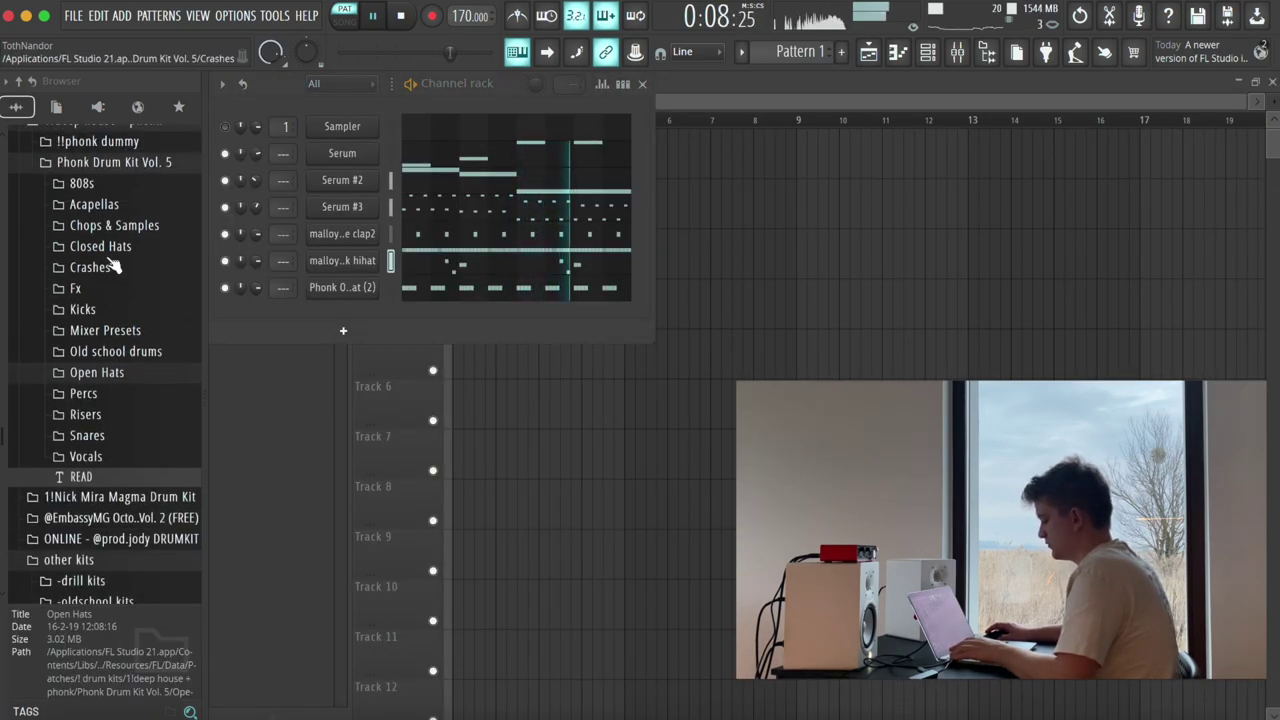
left_click(112, 188)
left_click(112, 187)
left_click(117, 165)
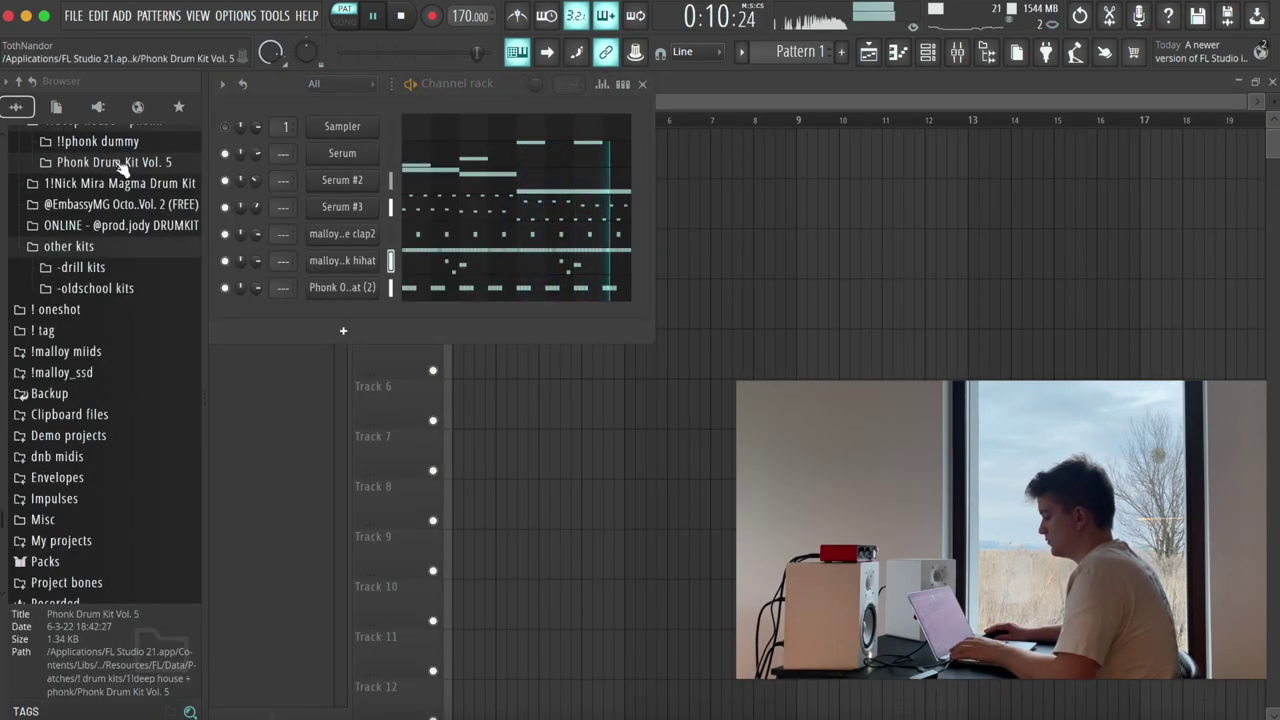
left_click(117, 148)
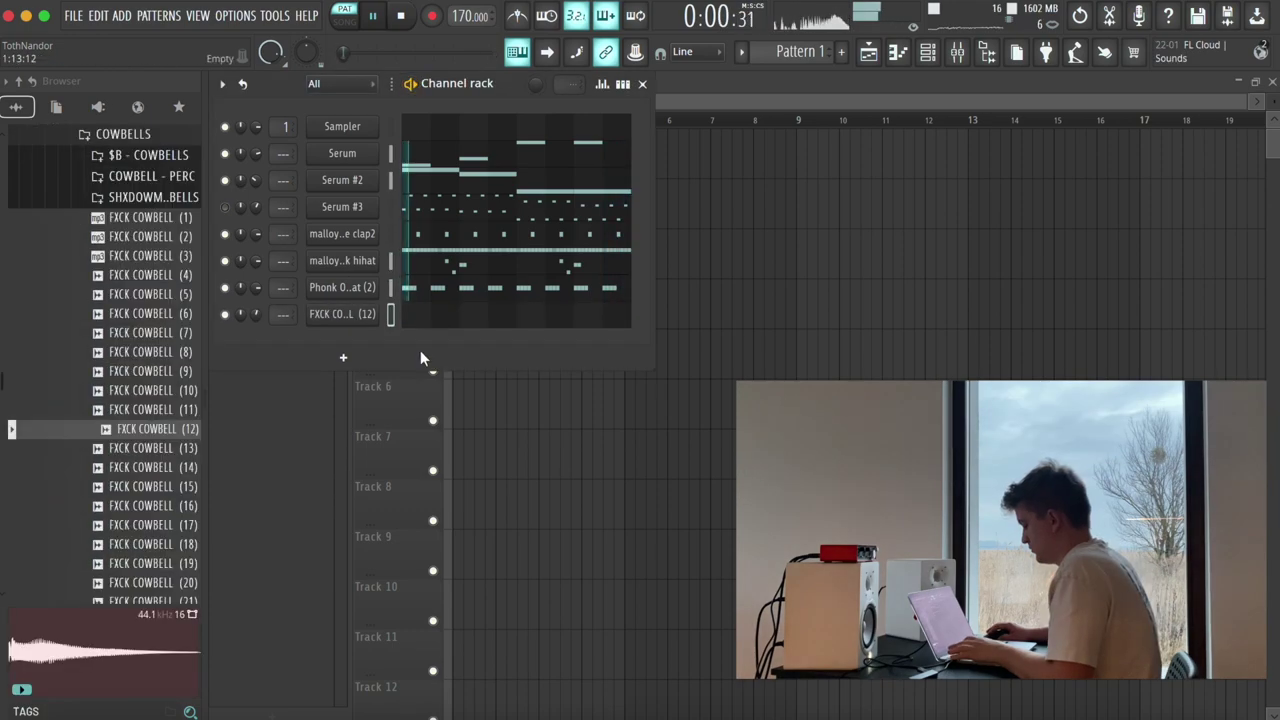
Step: Draw a six-step A#5 note for FXCK COWBELL (12) at the start of bar 1 and audition it
key("F7")
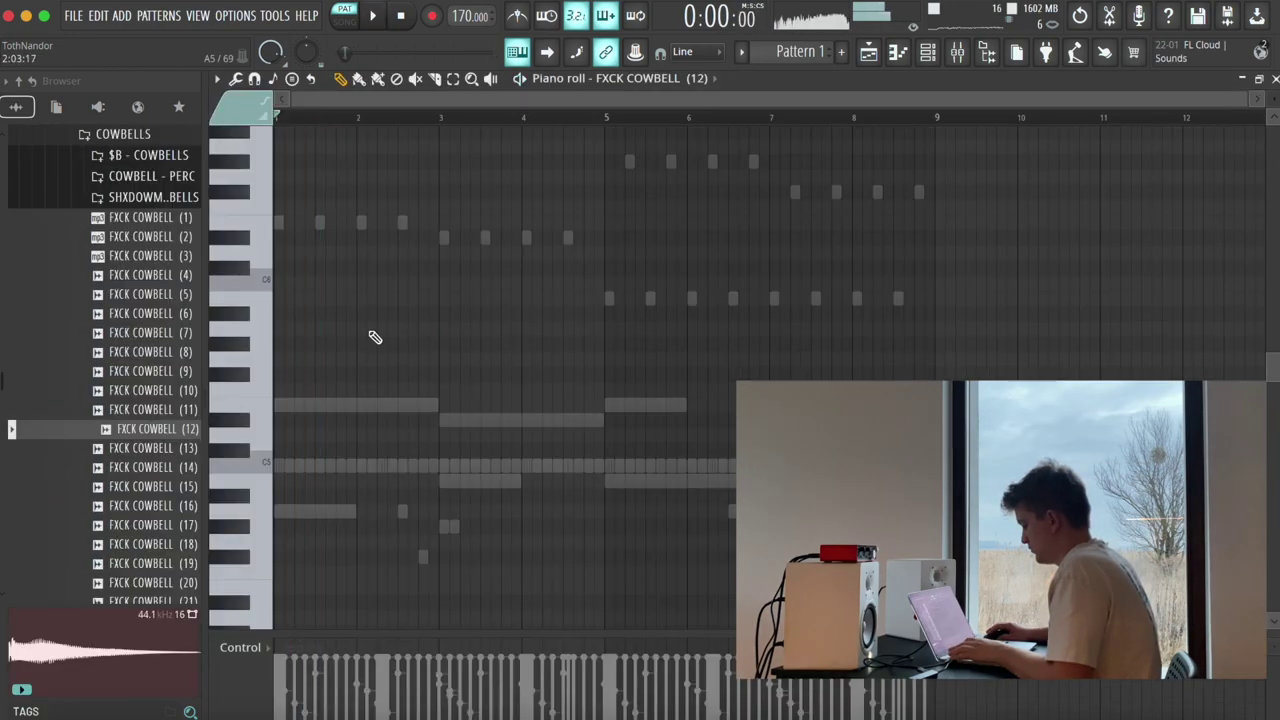
key("space")
key("space")
key("space")
left_click_drag(335, 314, 306, 314)
key("space")
key("space")
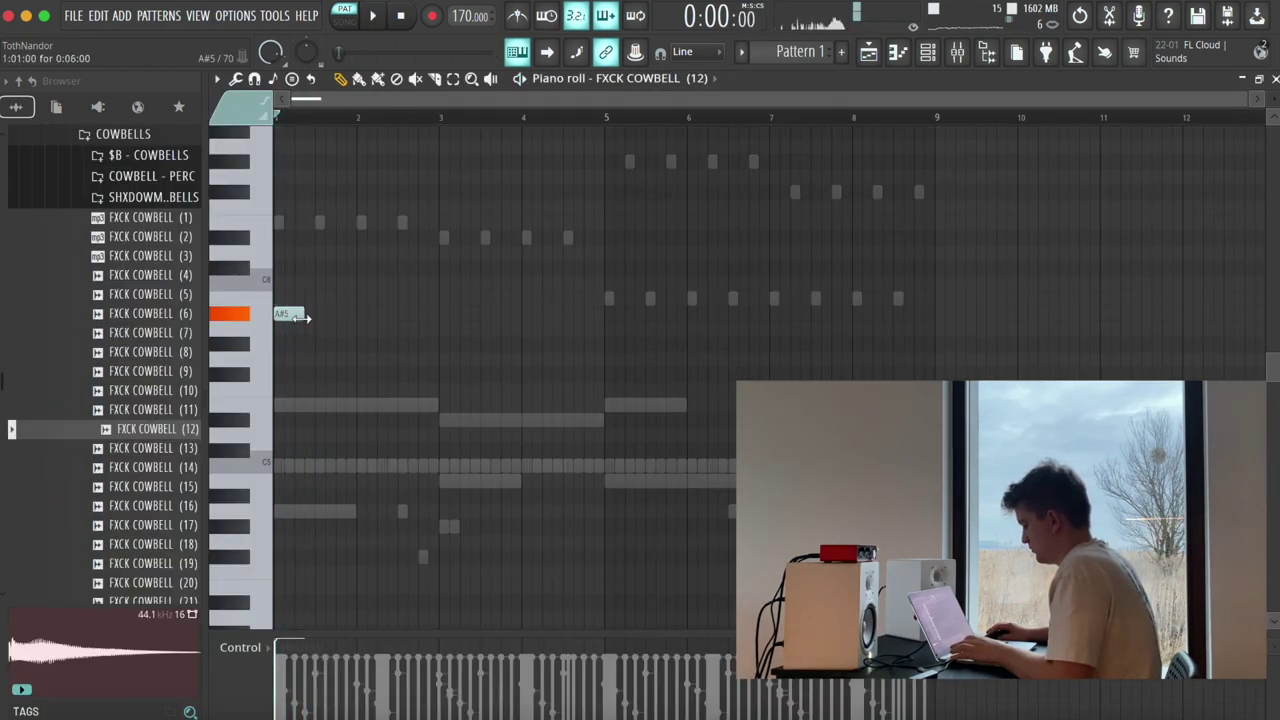
Step: Add two more A#5 cowbell notes of the same length directly after the first one
left_click(318, 315)
key("space")
key("space")
left_click(342, 315)
key("space")
key("space")
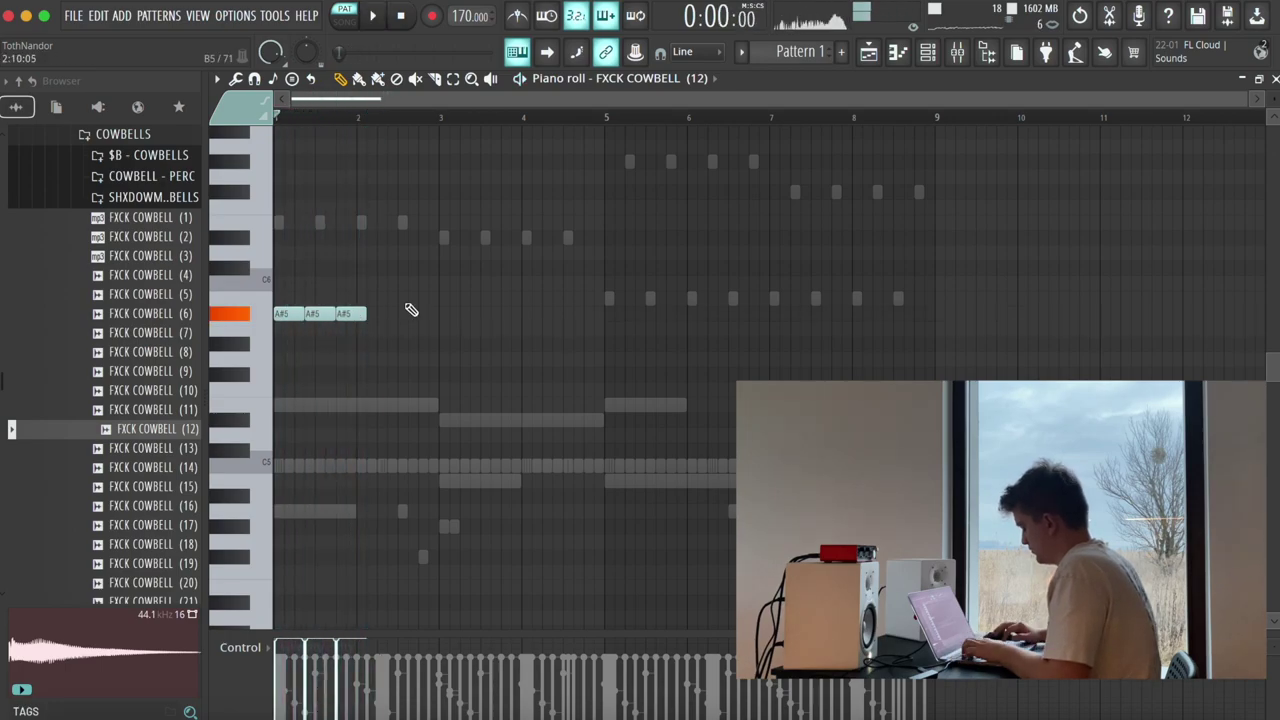
Step: Raise the three cowbell notes to C#6 and duplicate them into bar 2, trimming the third note to the bar's end
scroll(410, 309, "up", 2)
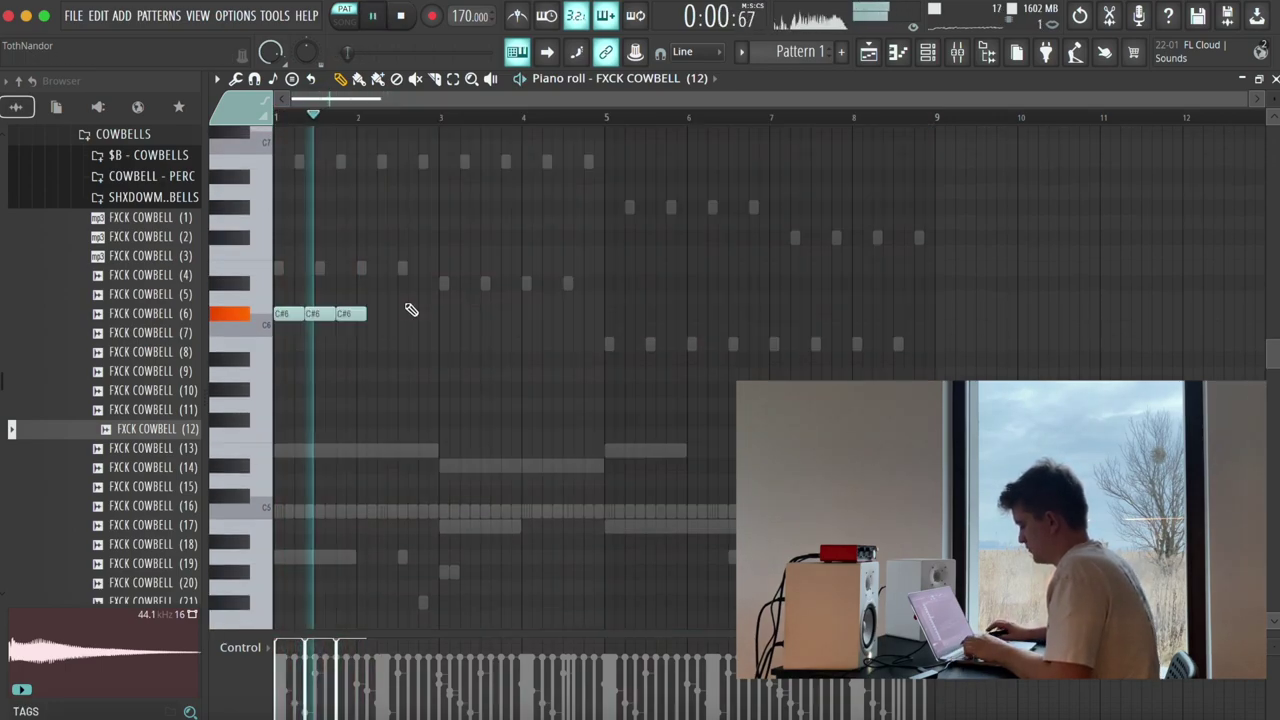
key("ctrl+b")
key("ctrl+d")
key("ctrl+l")
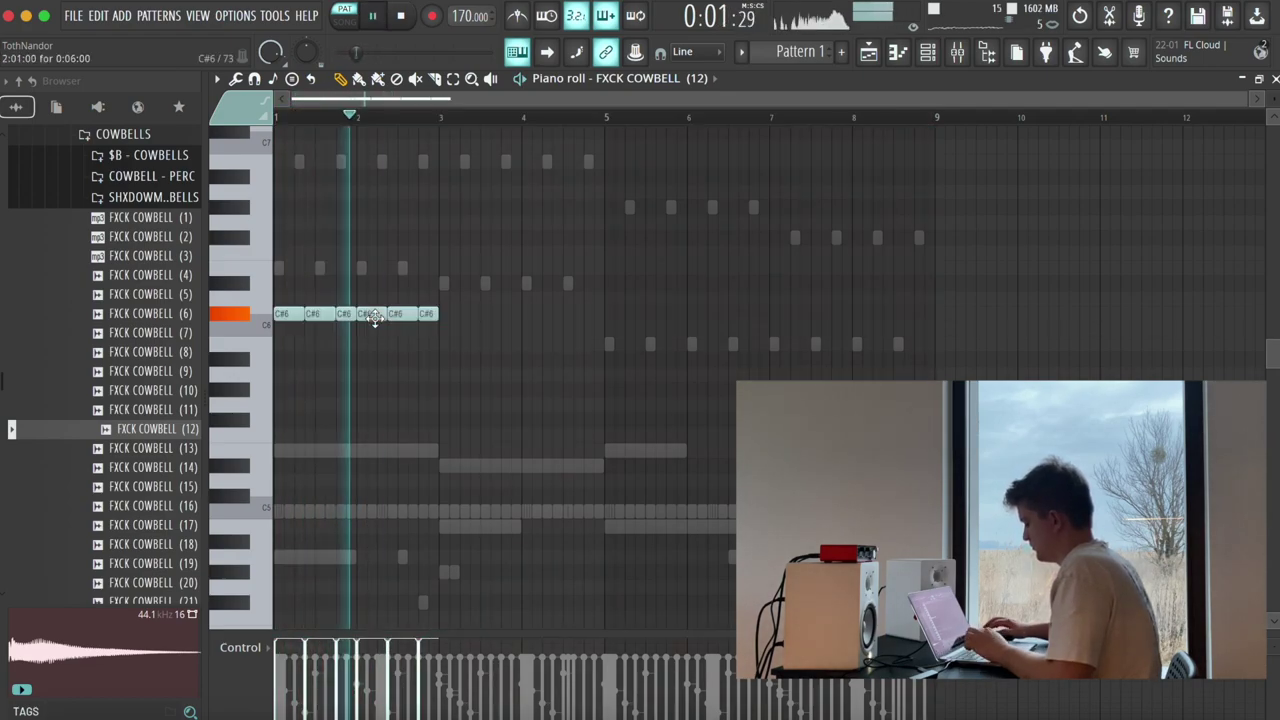
Step: Repeat the two-bar C#6 cowbell pattern through the end of bar 8
key("ctrl+b")
left_click(430, 334)
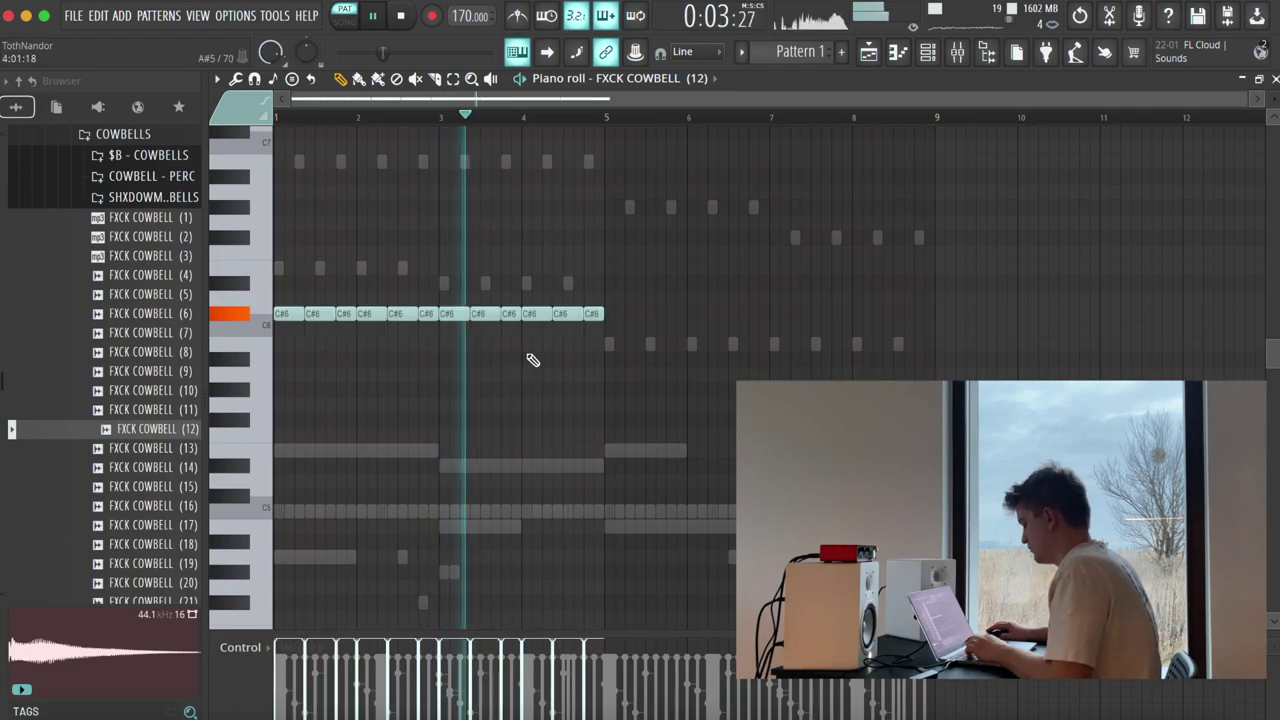
key("ctrl+b")
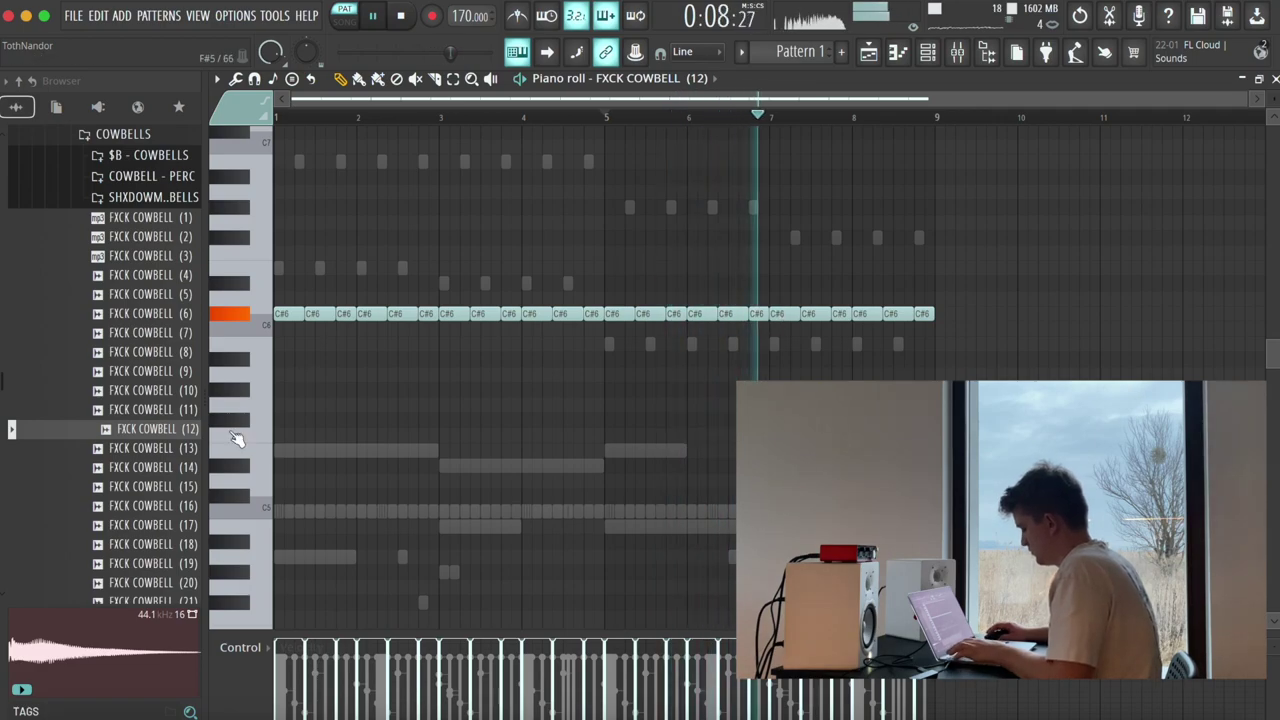
Step: Audition further FXCK COWBELL samples and add FXCK COWBELL (20) as a new channel
key("Escape")
left_click(175, 455)
left_click(174, 467)
left_click(155, 509)
scroll(160, 516, "down", 1)
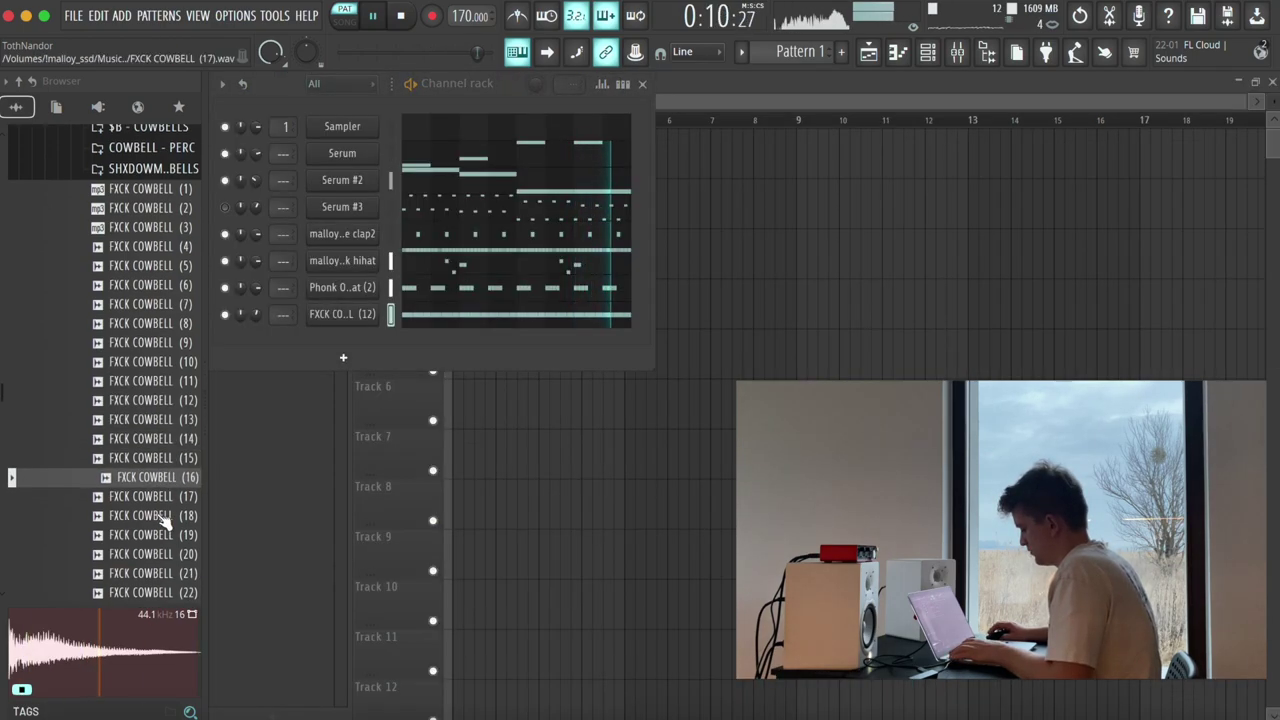
scroll(160, 516, "down", 3)
left_click(160, 514)
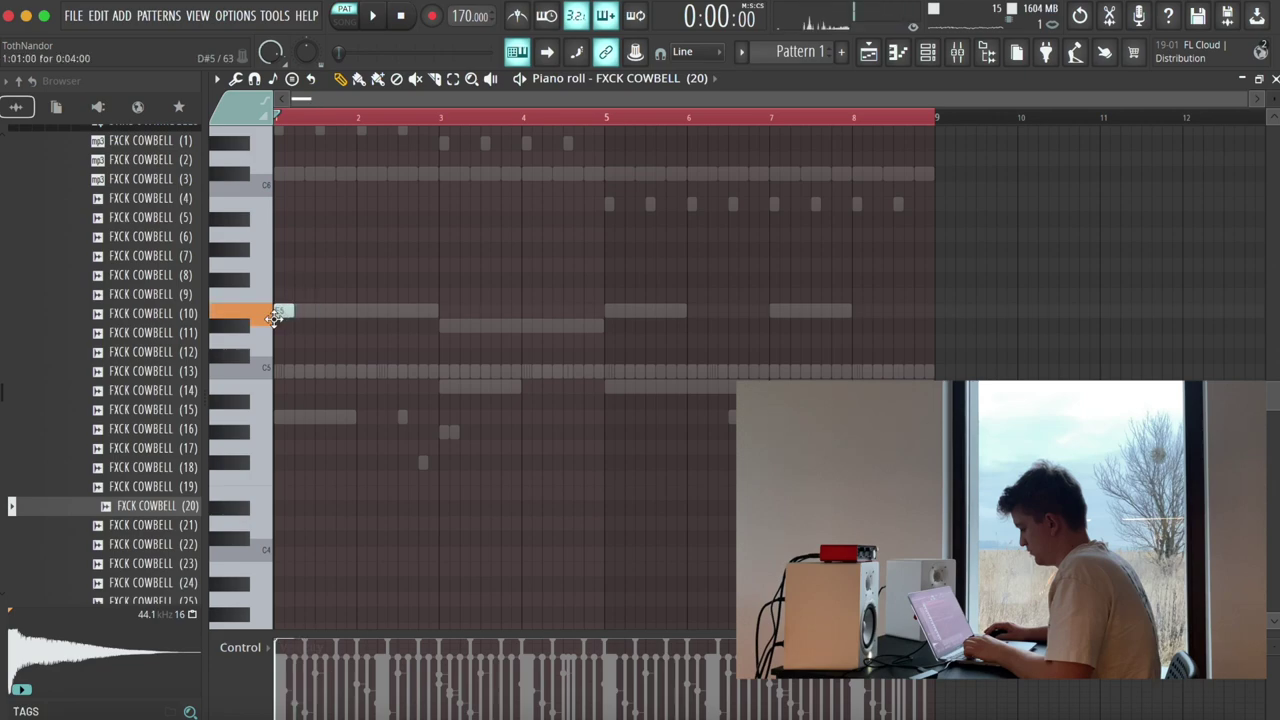
Step: Place short FXCK COWBELL (20) notes D#5, G#5 and G5 in bar 1 and D#5 at the start of bar 2
key("space")
left_click(313, 328)
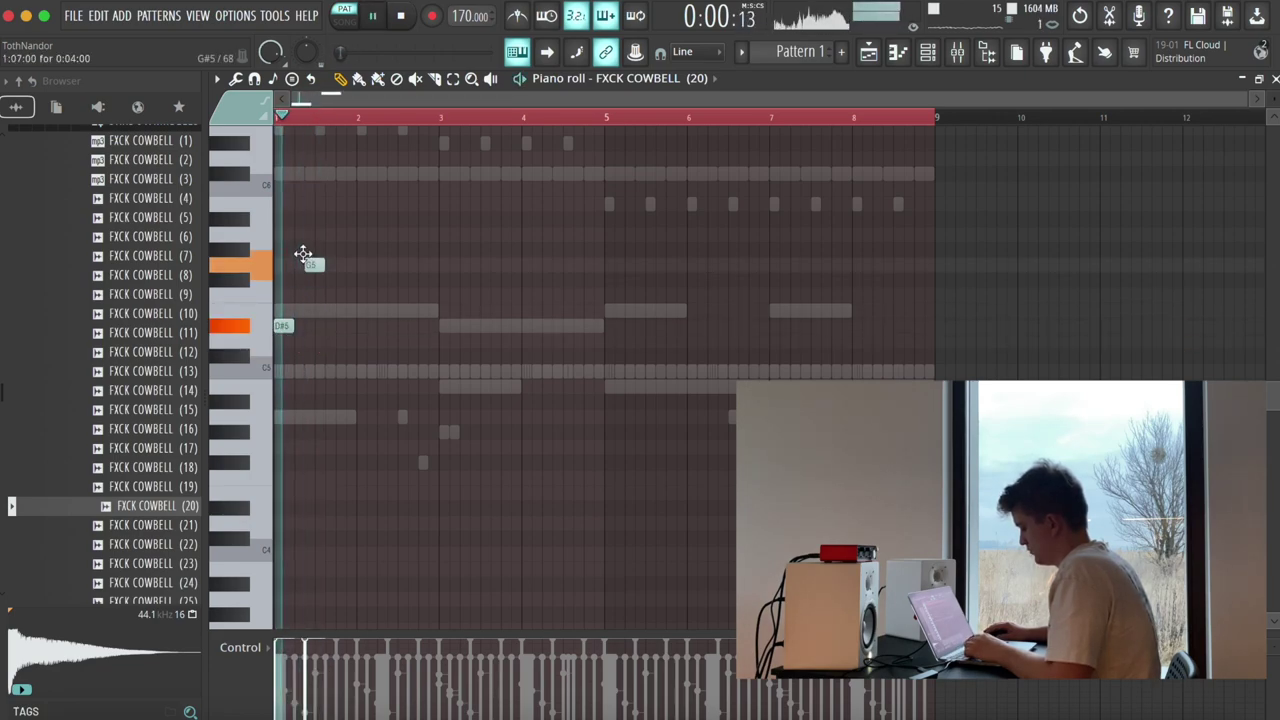
left_click(309, 297)
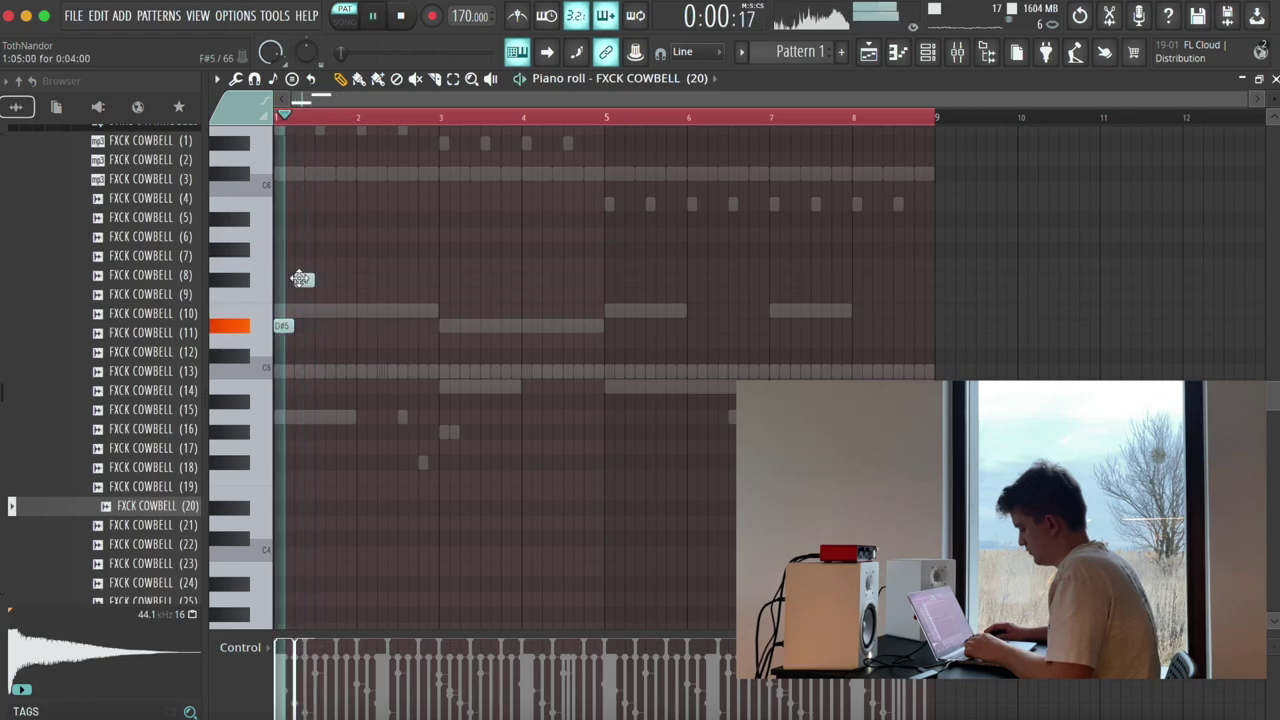
key("space")
left_click(308, 280)
left_click(341, 266)
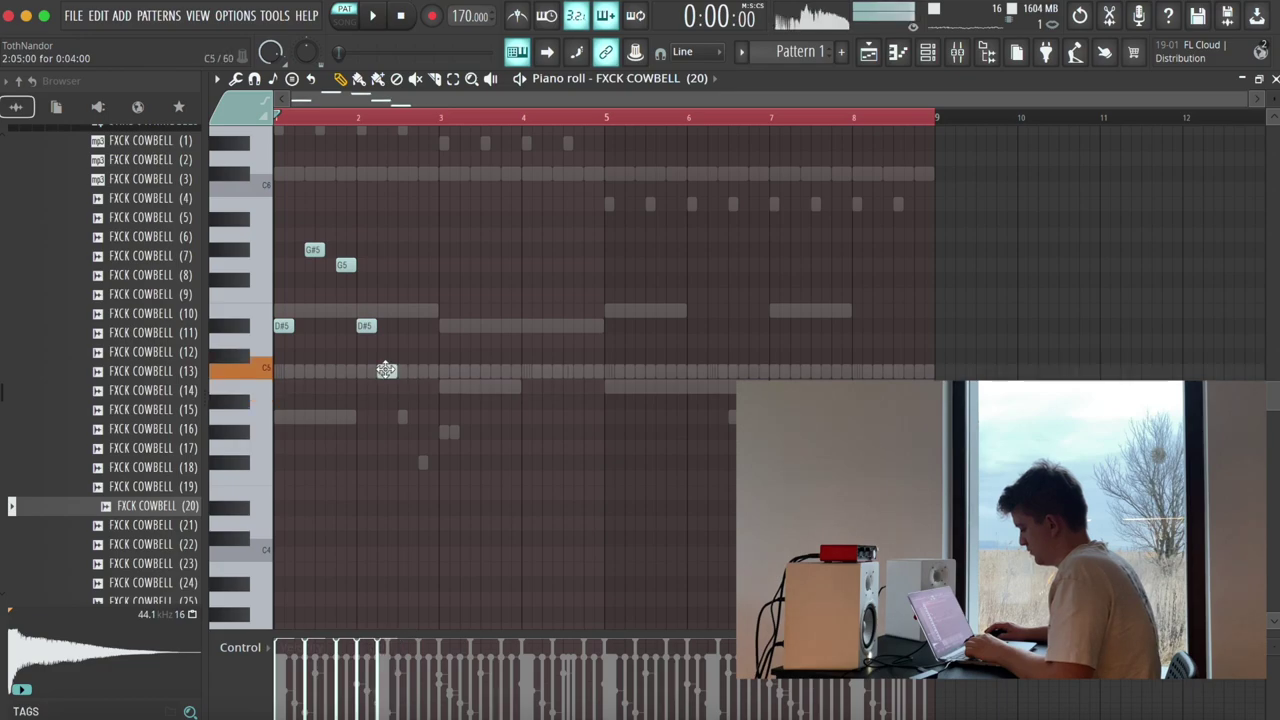
Step: Complete bar 2 with two G#4 cowbell notes and lower the whole two-bar phrase by an octave
key("space")
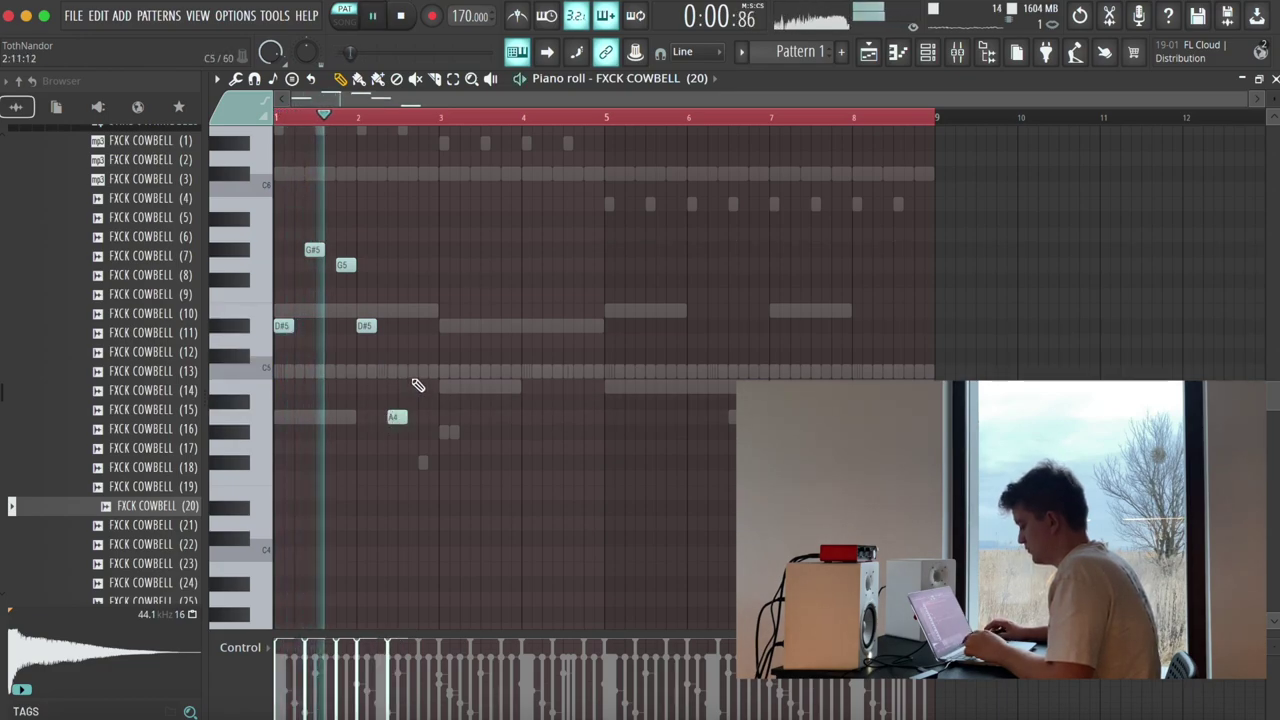
key("space")
left_click(420, 417)
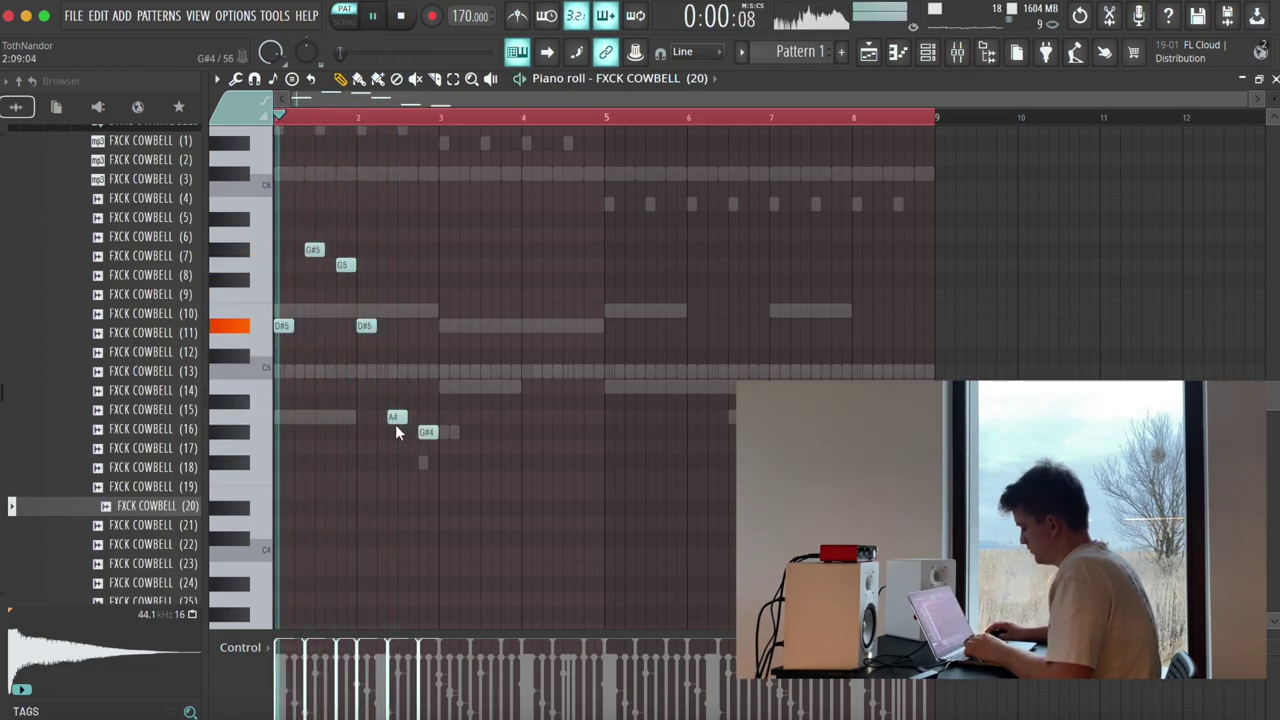
left_click_drag(396, 424, 394, 435)
scroll(423, 424, "down", 3)
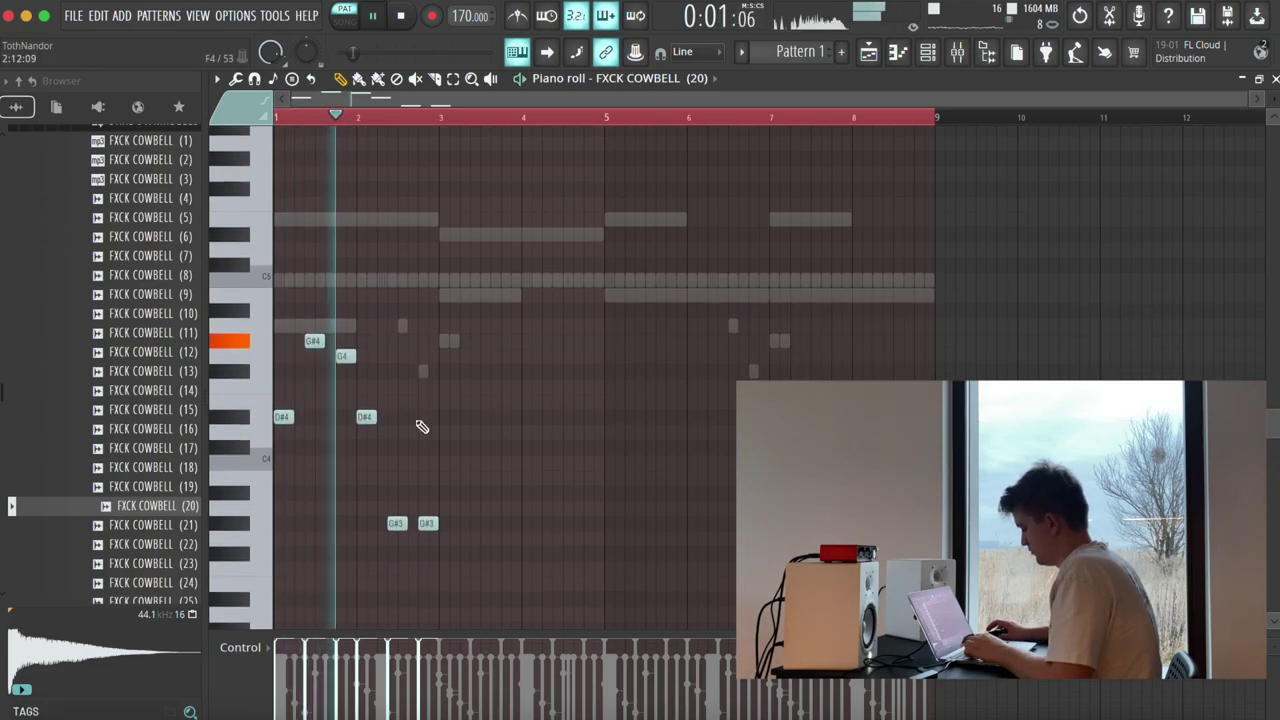
Step: Duplicate the two-bar cowbell phrase into bars 3 and 4 and make bar 4's first note C5
key("super+d")
key("super+b")
key("super+a")
key("super+d")
key("space")
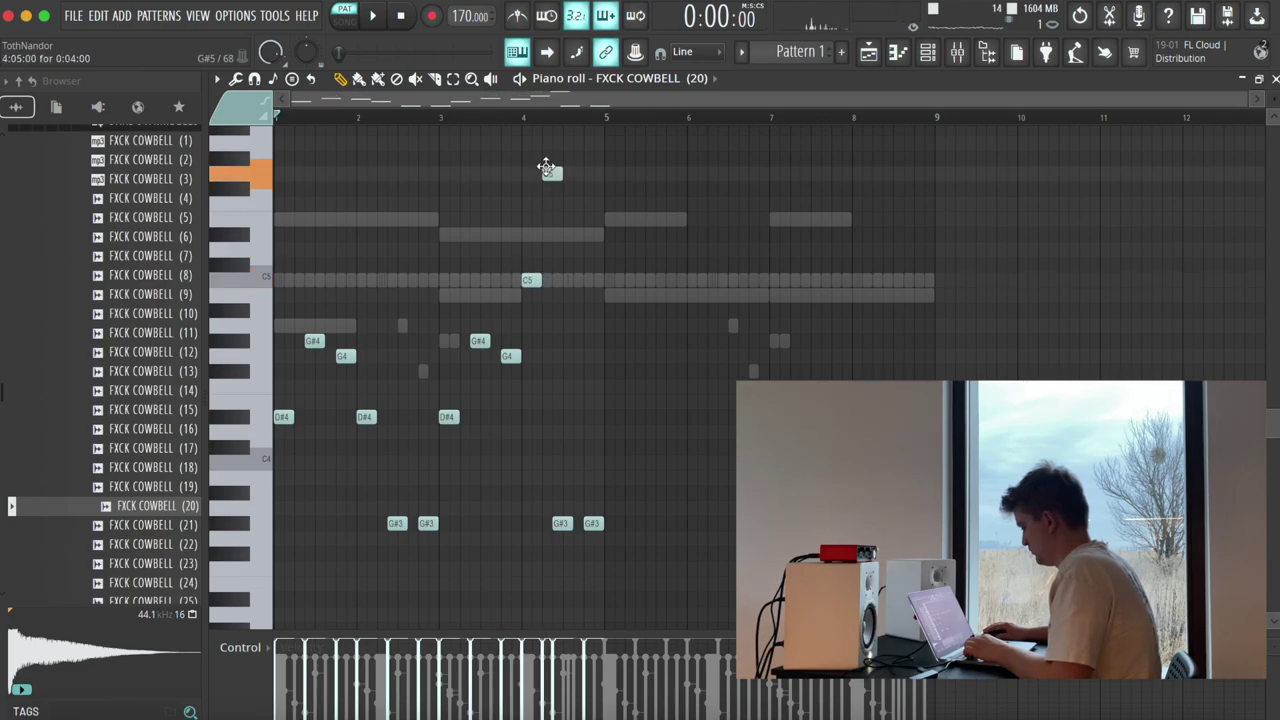
Step: Replace the last two G#3 cowbell notes in bar 4 with G#5 and G5, and repeat the four-bar melody through bar 8
left_click_drag(543, 499, 631, 523)
key("Delete")
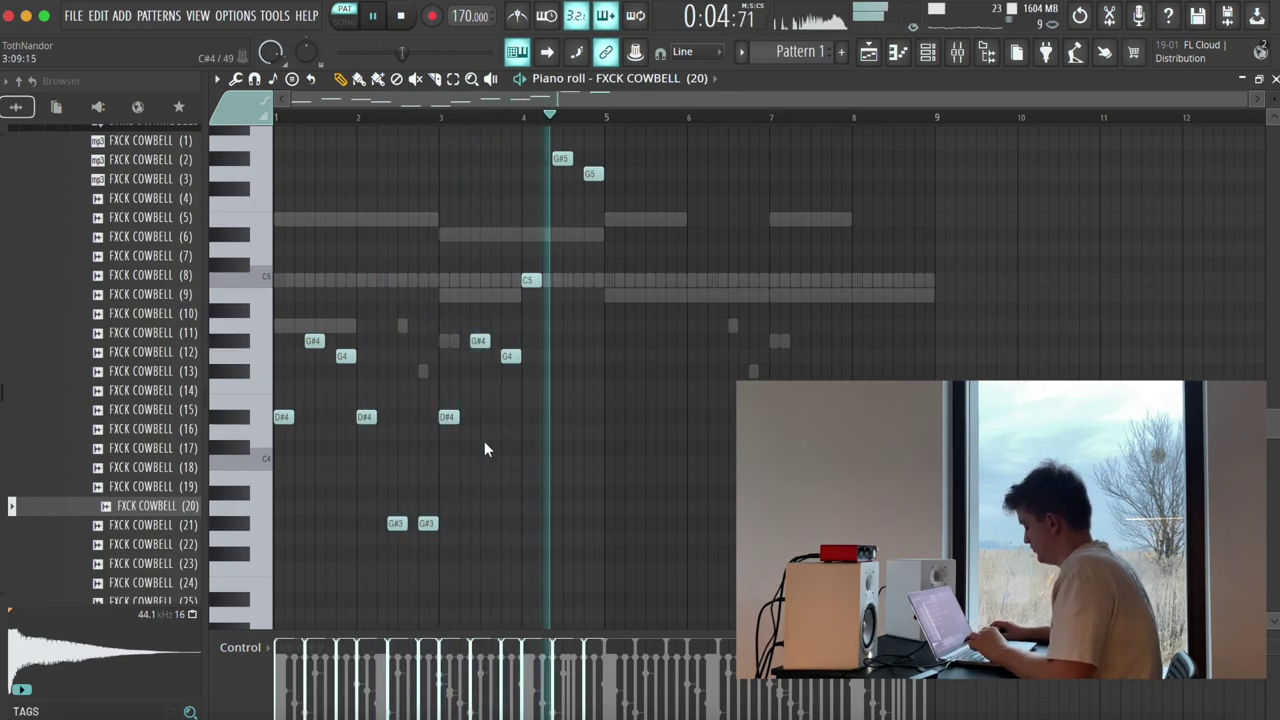
key("space")
left_click(633, 248, "super")
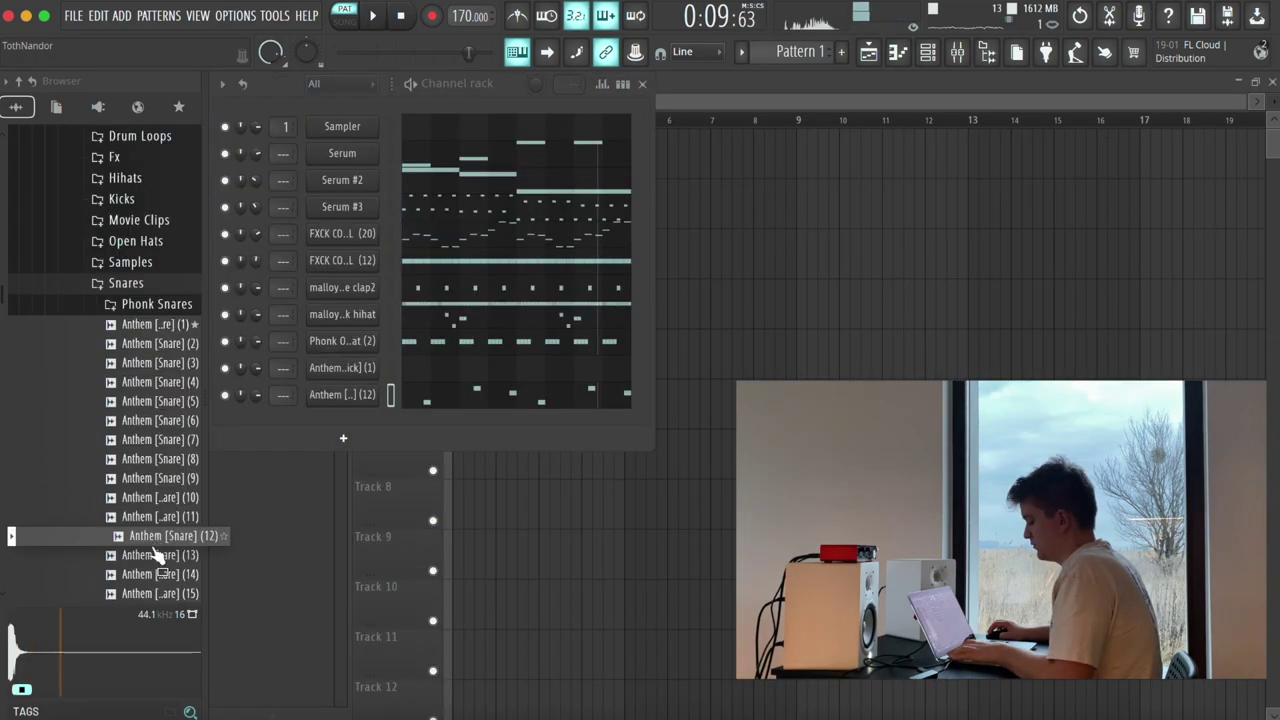
Step: Audition Anthem snare samples and add Anthem [Snare] (4) as a new channel
left_click(157, 556)
left_click(153, 577)
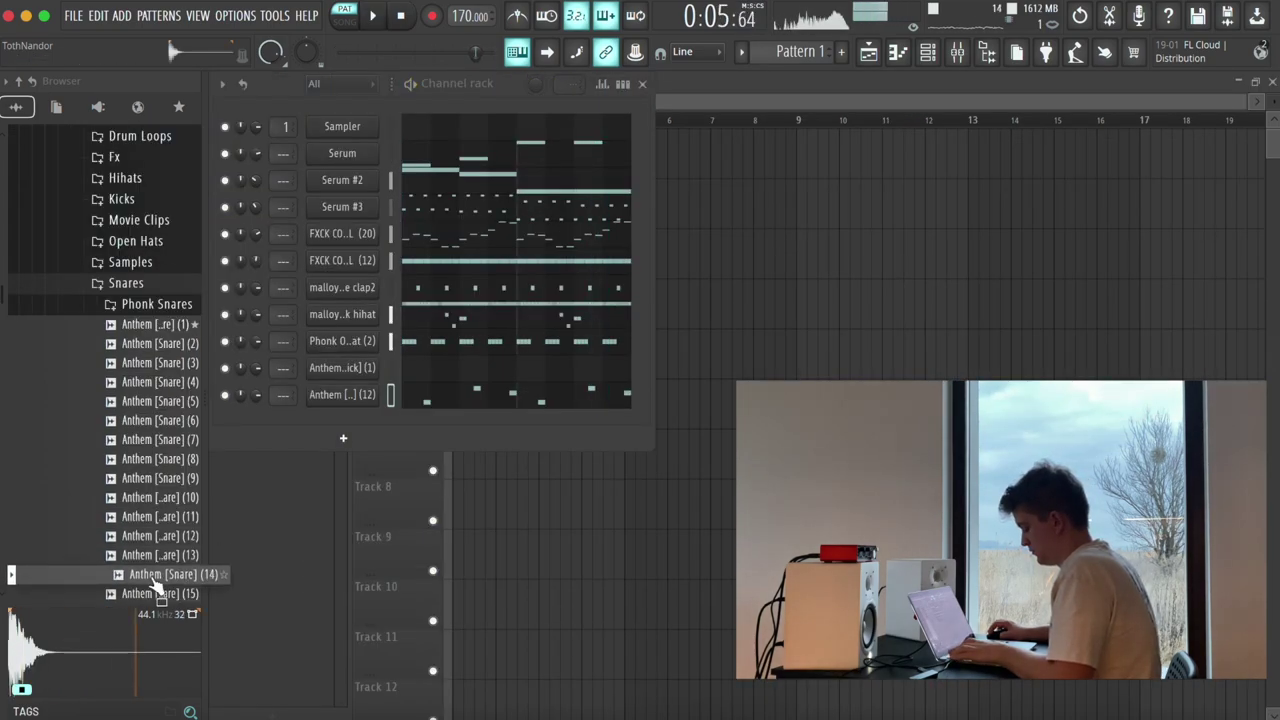
left_click(156, 595)
left_click(160, 383)
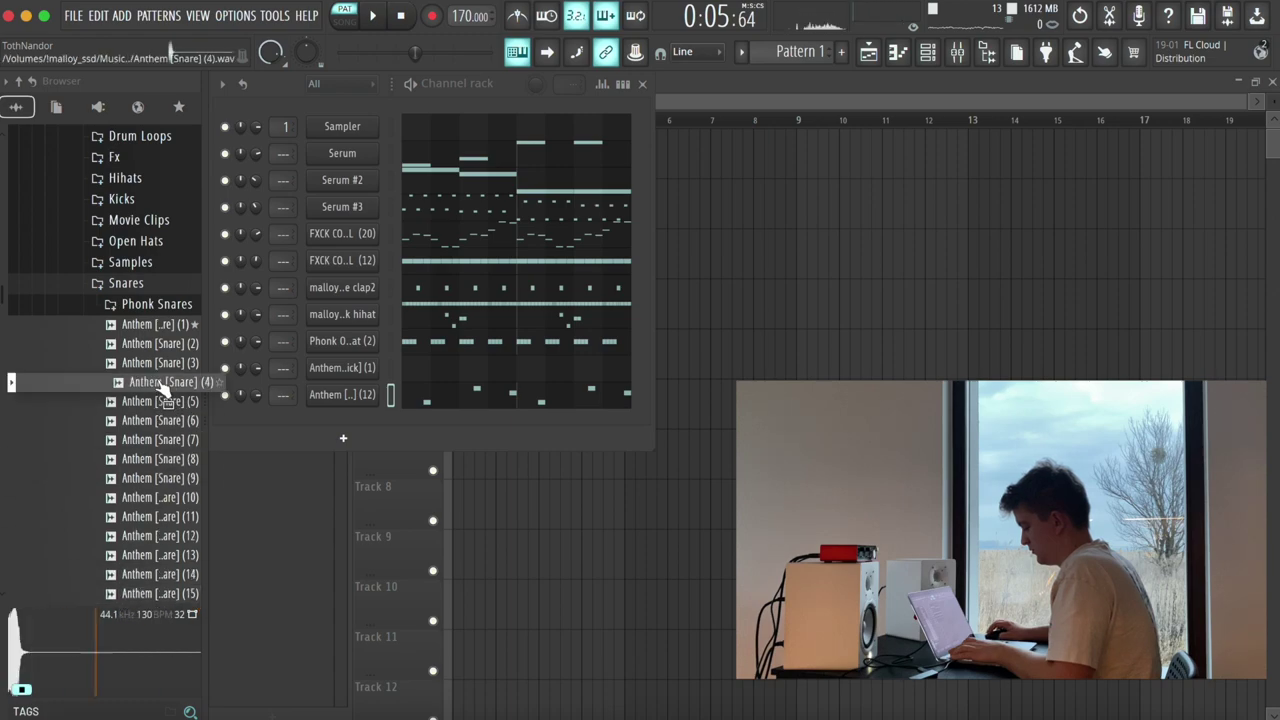
left_click_drag(163, 387, 330, 421)
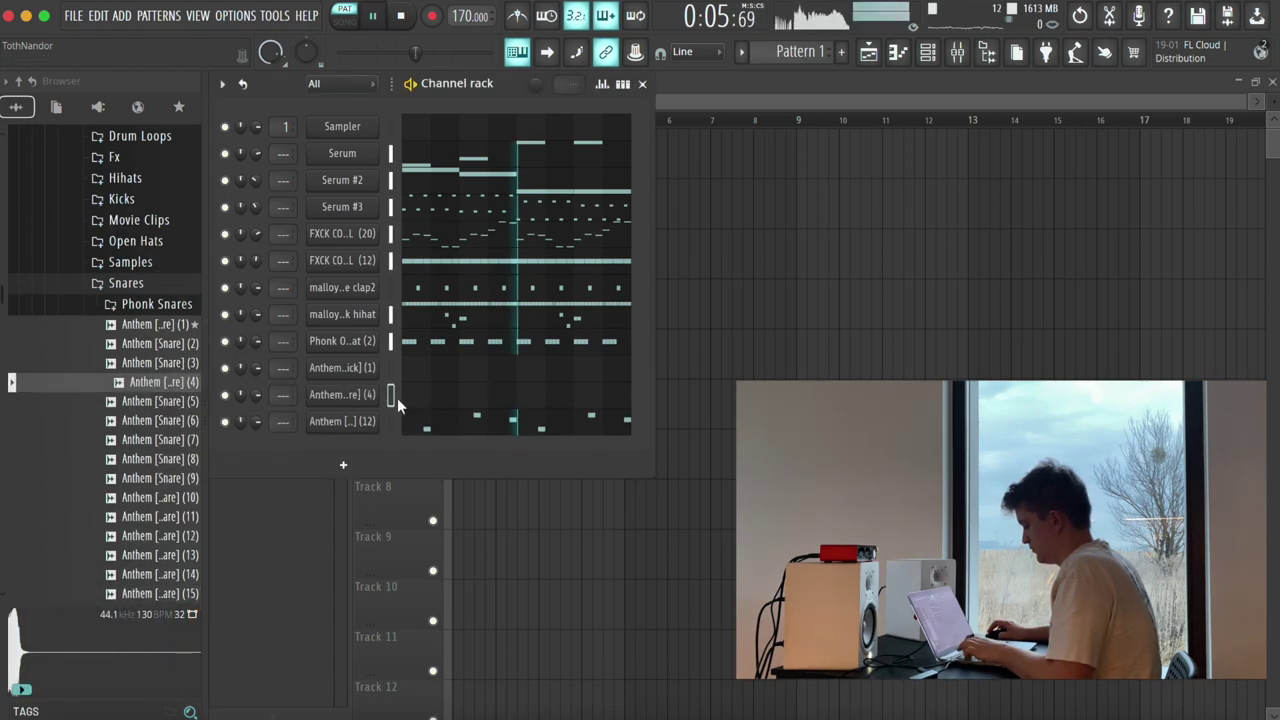
Step: Program an offbeat C5 snare pattern across bars 1 to 4 and duplicate it into bars 5 to 8
left_click(393, 400)
left_click(288, 280)
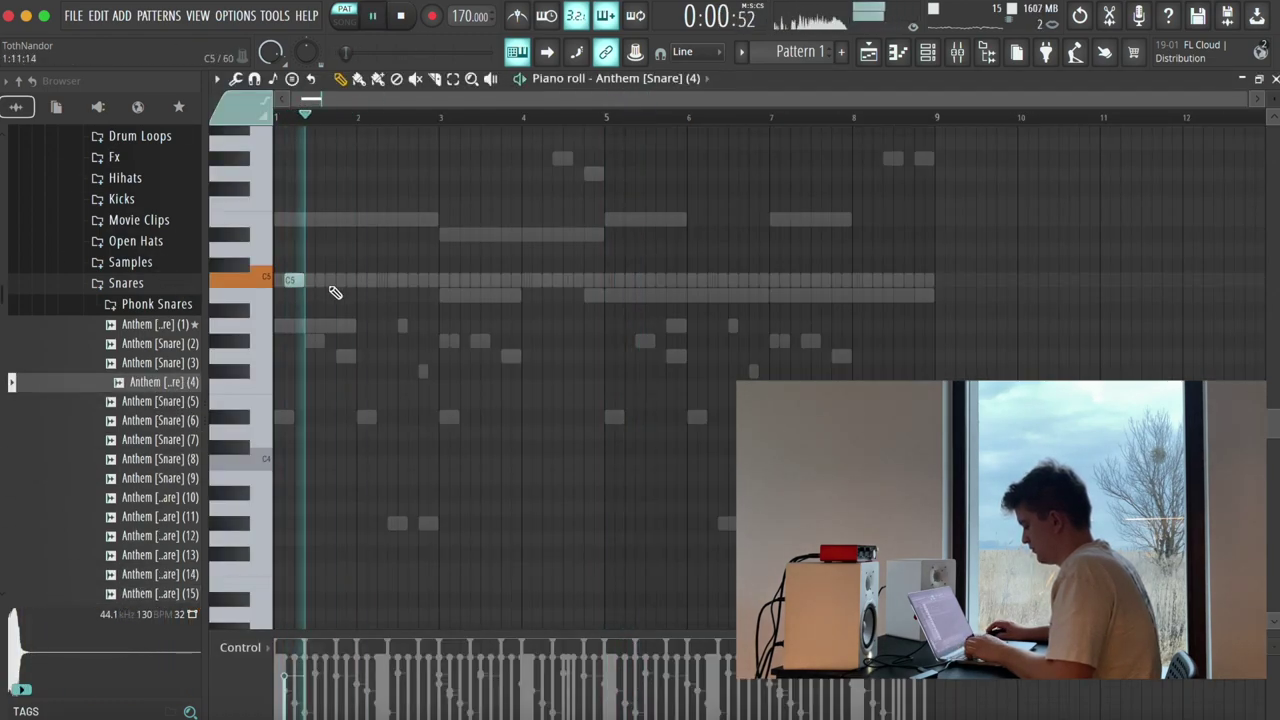
left_click(374, 280)
left_click(433, 280)
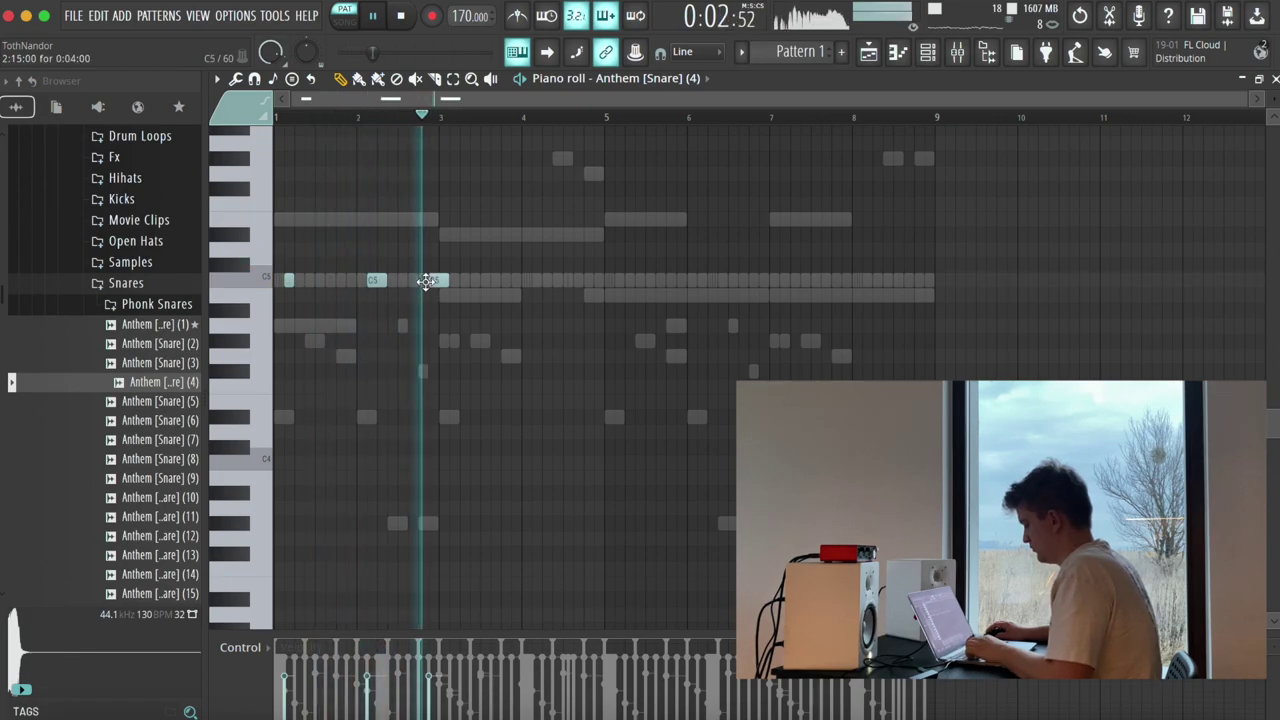
left_click(516, 280)
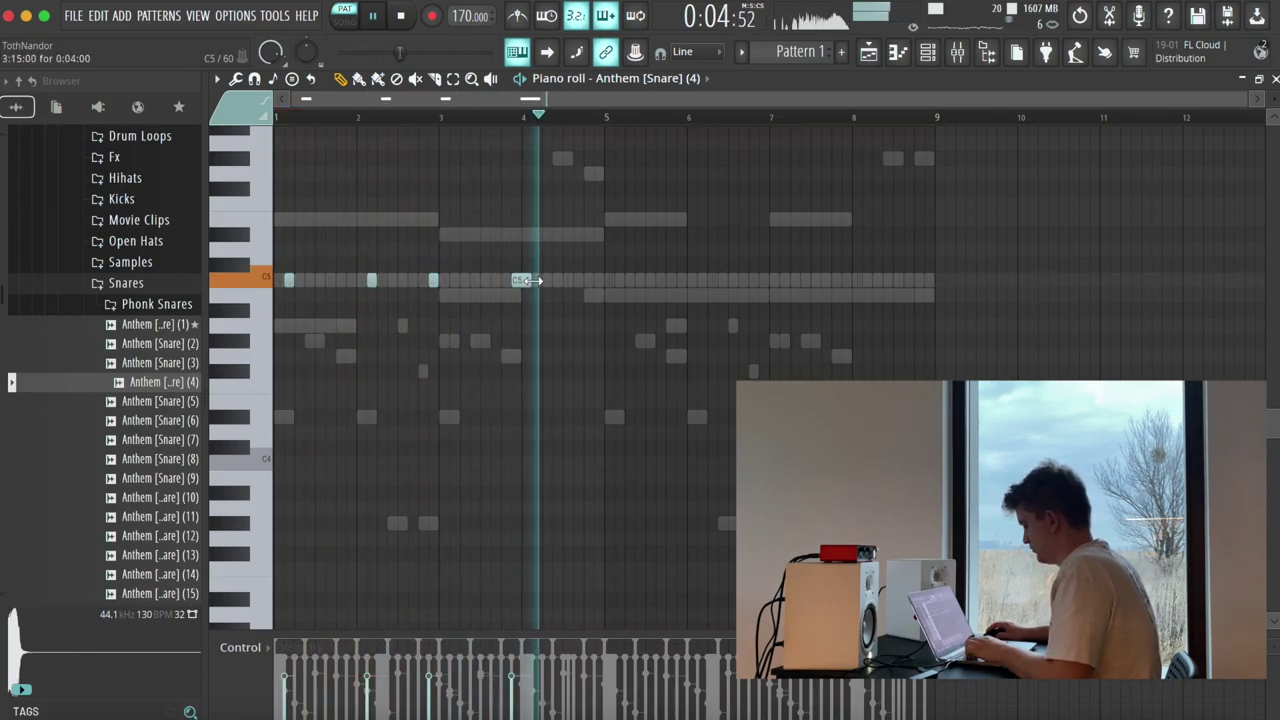
left_click(589, 280)
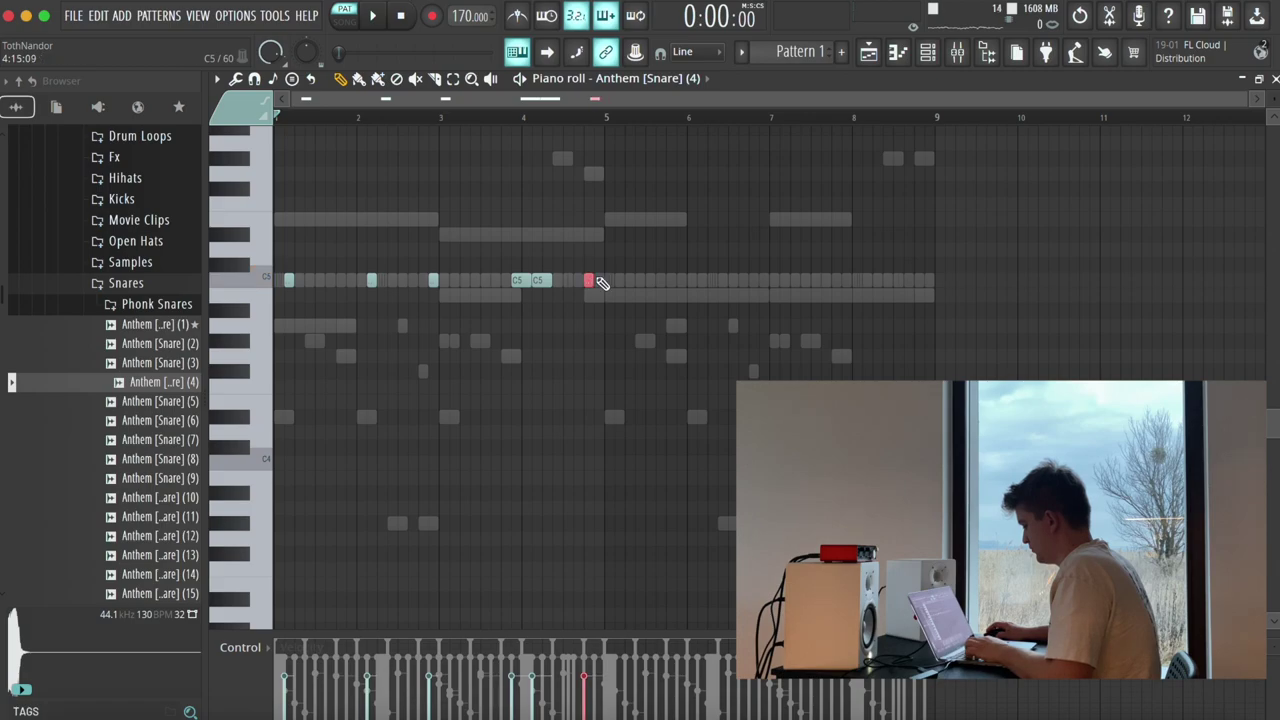
left_click(598, 280)
key("space")
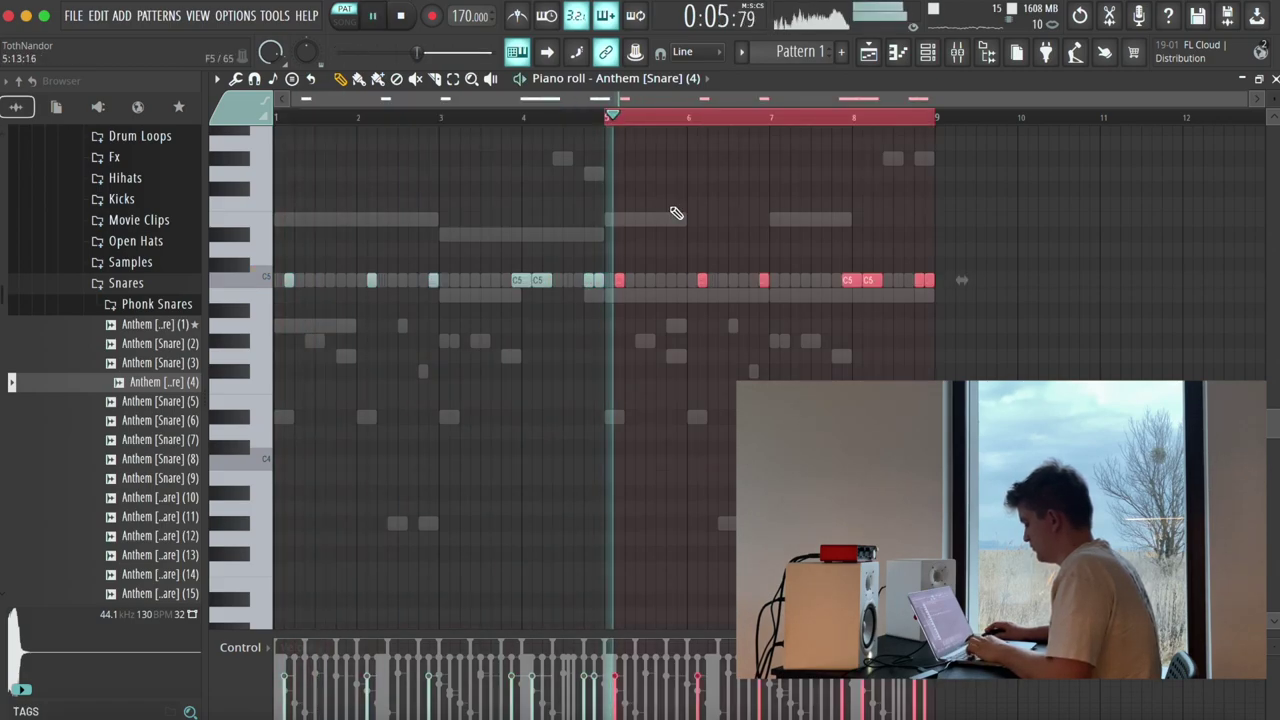
Step: Audition the 808 samples in the Anthem kit and add the first C sample as a new channel
key("F6")
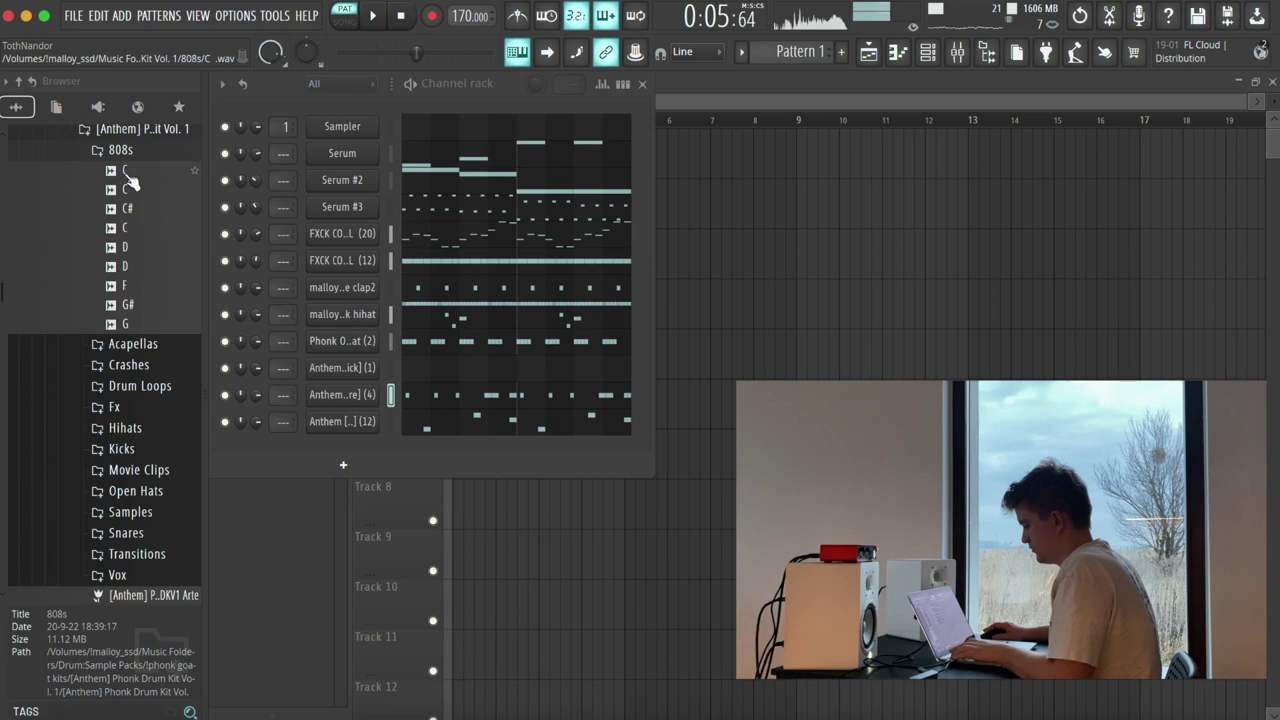
left_click(130, 171)
left_click(138, 192)
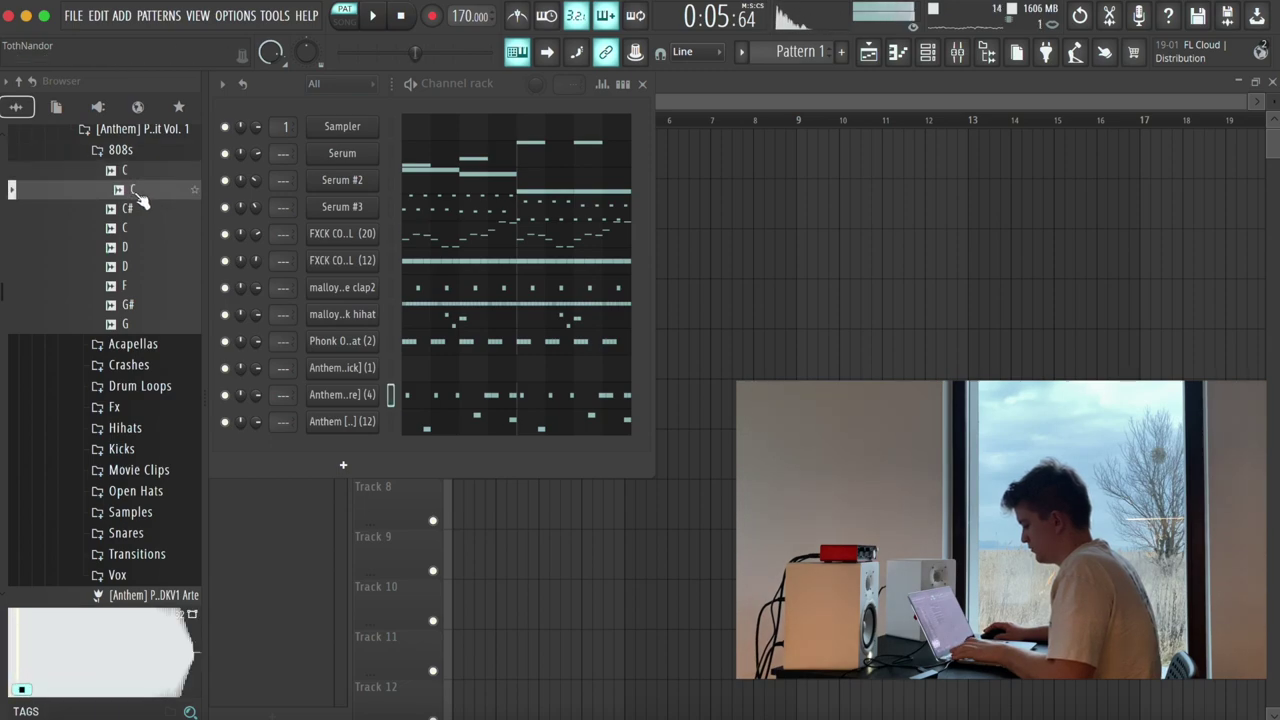
left_click(142, 176)
left_click(146, 251)
left_click(147, 189)
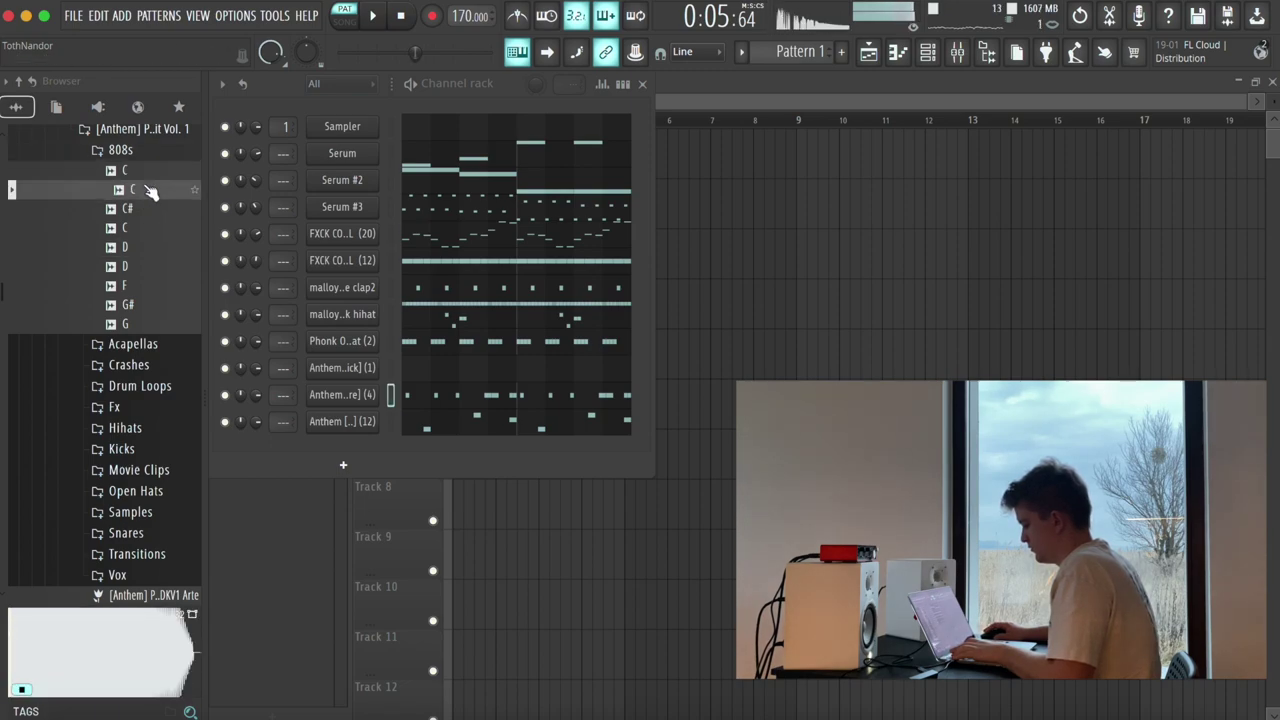
left_click(136, 171)
left_click(137, 172)
left_click_drag(321, 367, 326, 446)
key("space")
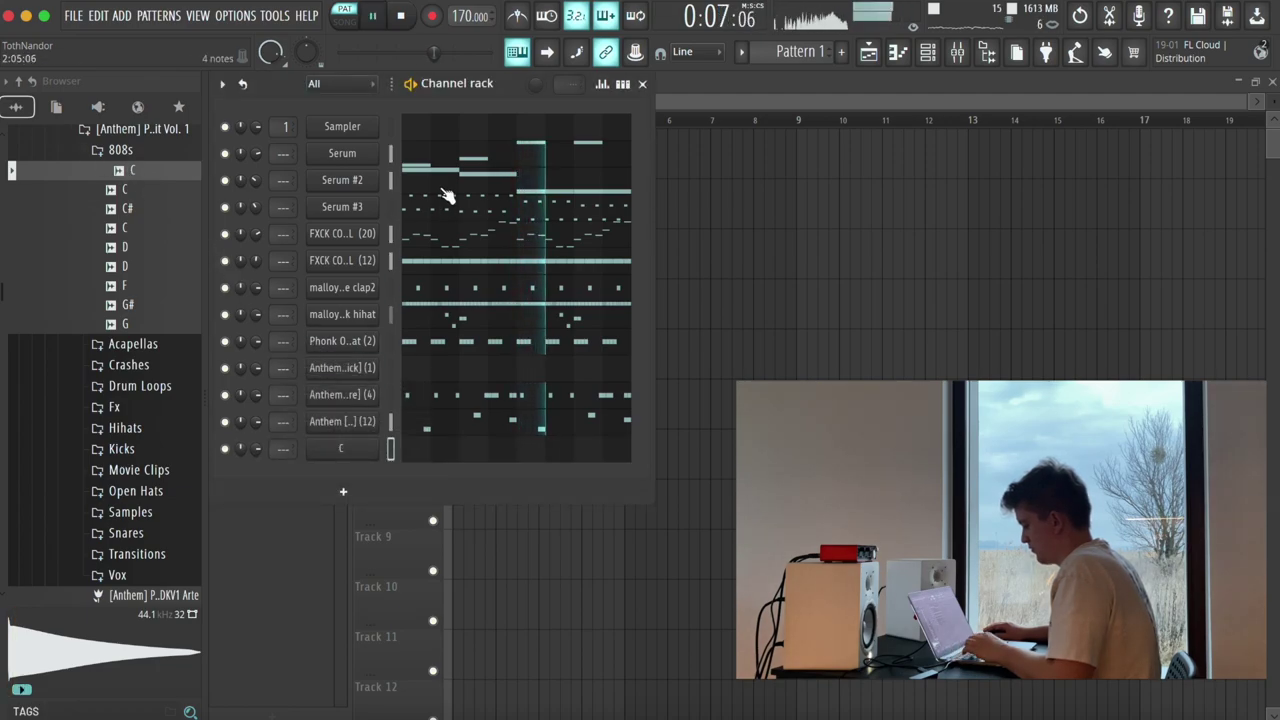
Step: Copy the four-note Serum line into the C 808 channel as short notes and fill bars 1 and 2 with A5 hits
left_click(443, 192)
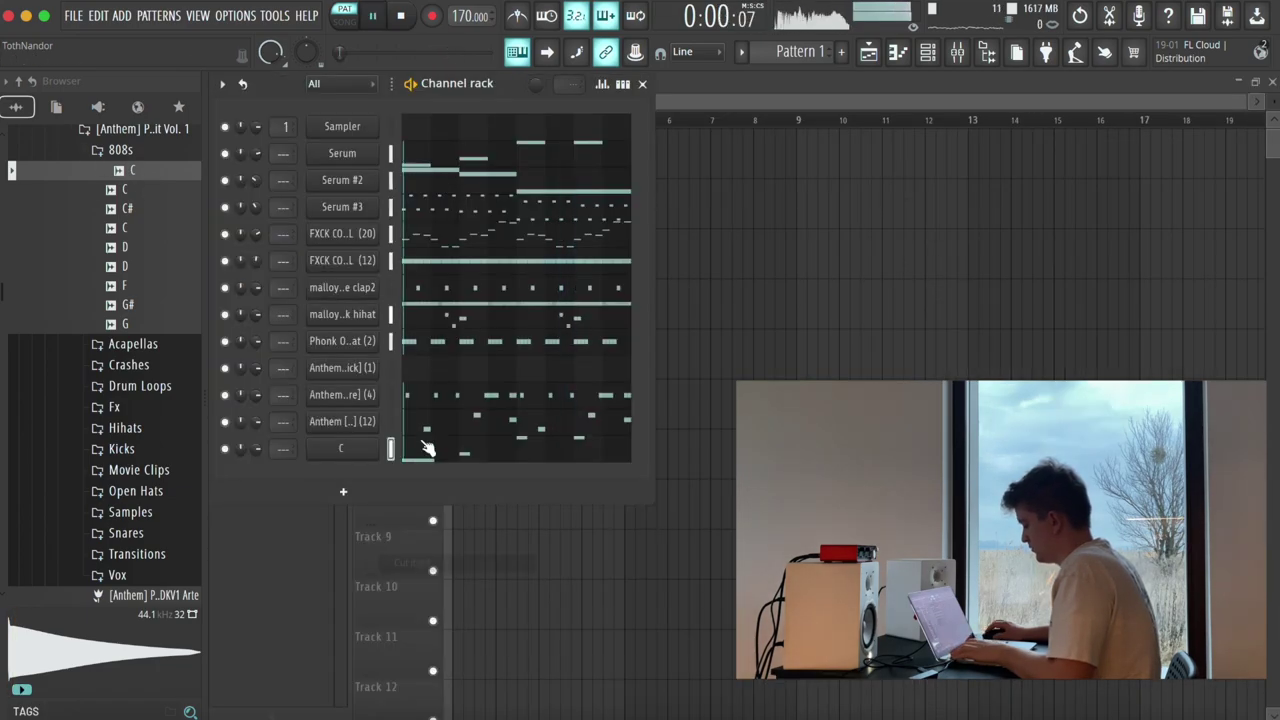
left_click(423, 447)
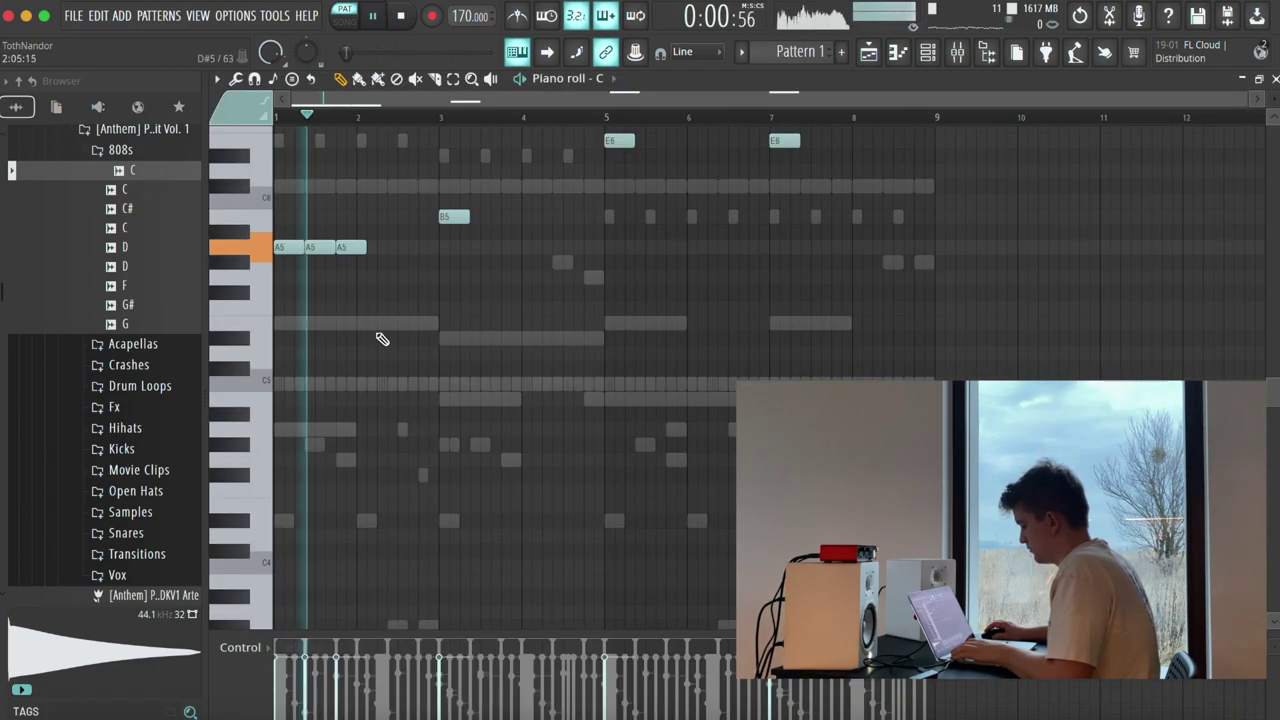
left_click(386, 247)
left_click(415, 247)
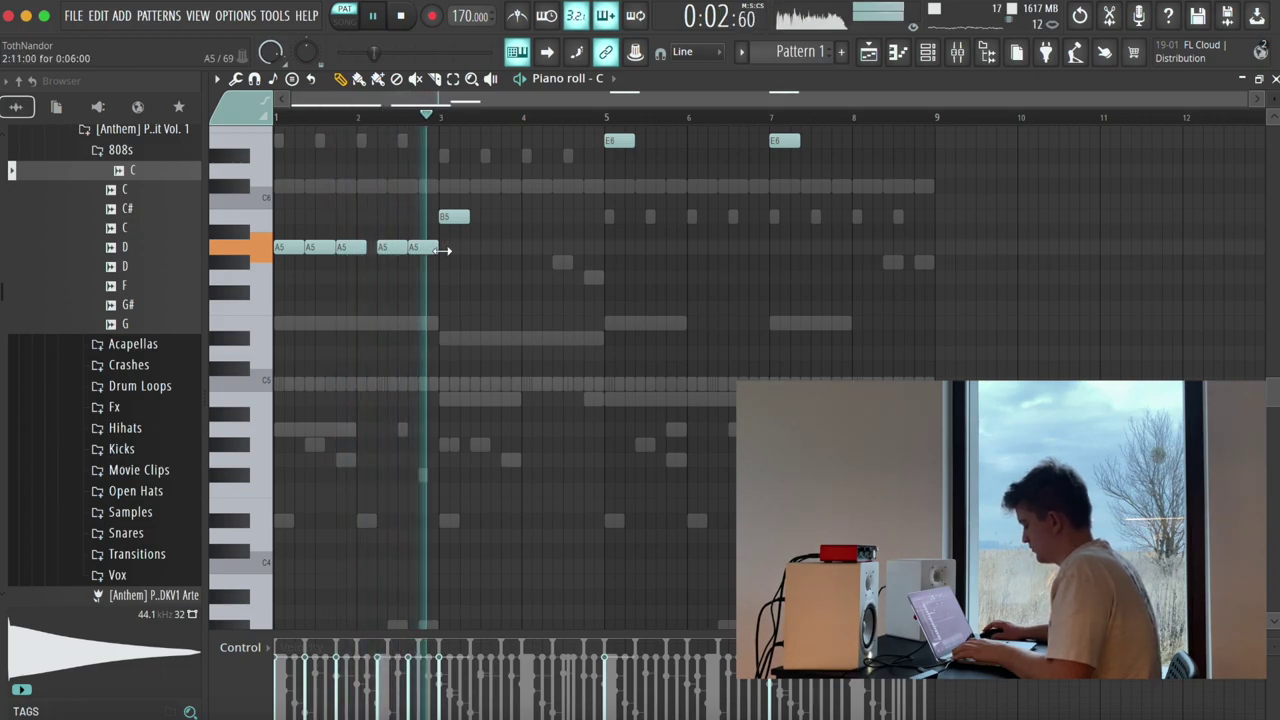
Step: Add three more B5 808 notes from the end of bar 3 through bar 4
left_click(522, 216)
left_click(553, 216)
left_click(578, 216)
Step: Fill bars 5 to 8 with a syncopated run of E6 808 notes, ending with two notes up to bar 8's end
scroll(640, 260, "up", 3)
left_click(650, 232)
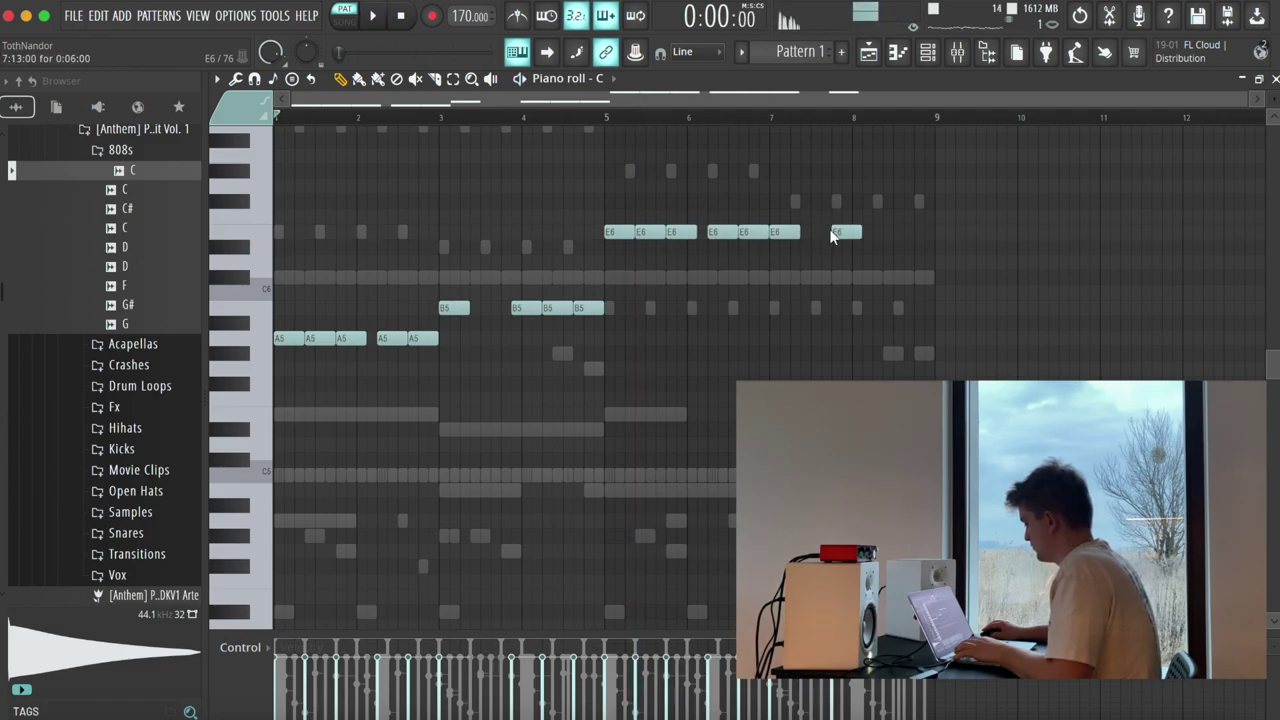
key("space")
left_click(876, 233)
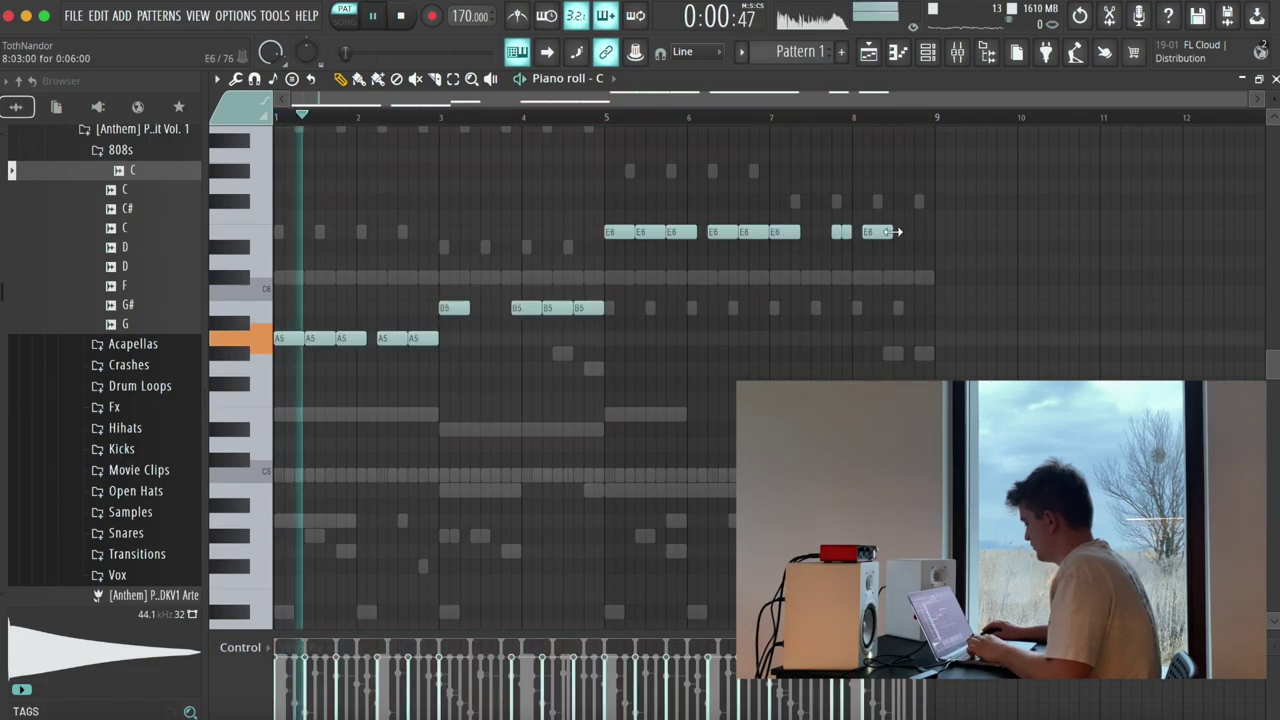
left_click(912, 233)
left_click_drag(910, 233, 900, 234)
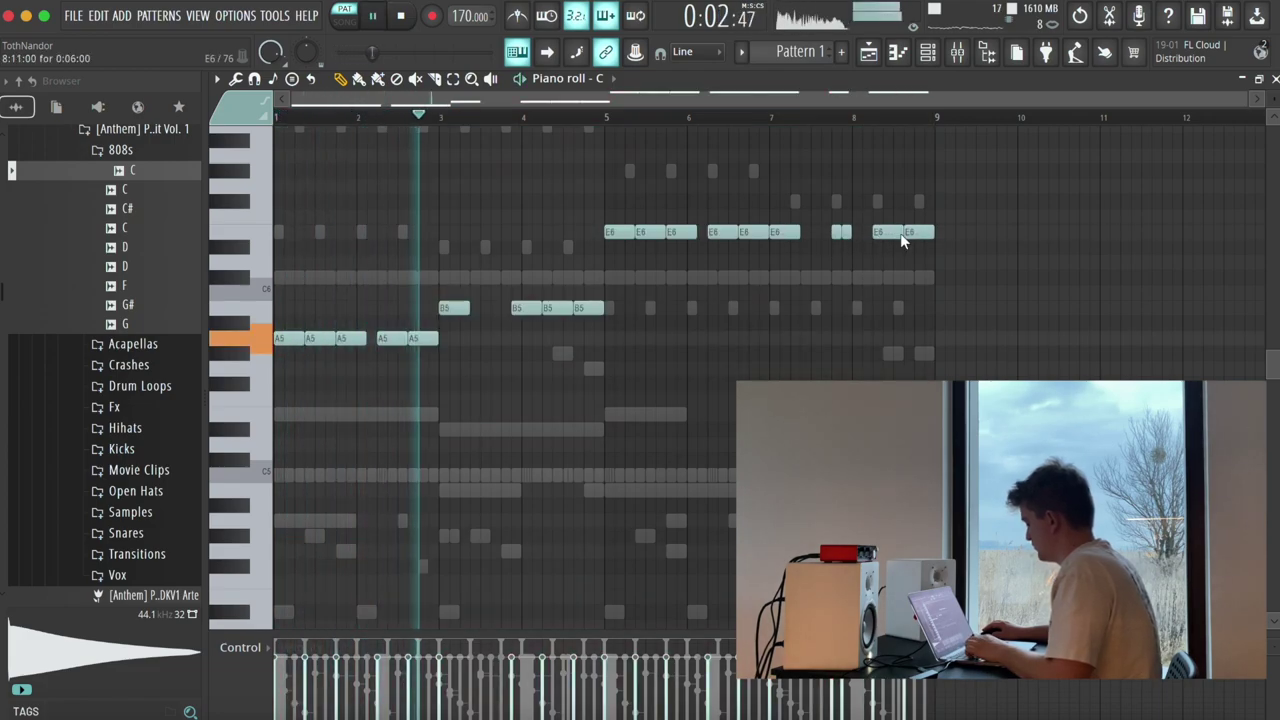
Step: Apply quick legato to all the 808 notes and clear the selection
key("super+a")
key("super+l")
key("super+d")
Step: Lower the 808 notes in bars 5 to 8 to C#6, and raise those in bars 7 and 8 back to E6
left_click_drag(584, 233, 1038, 227)
key("shift+Down")
key("shift+Down")
key("shift+Down")
left_click_drag(778, 282, 1020, 249)
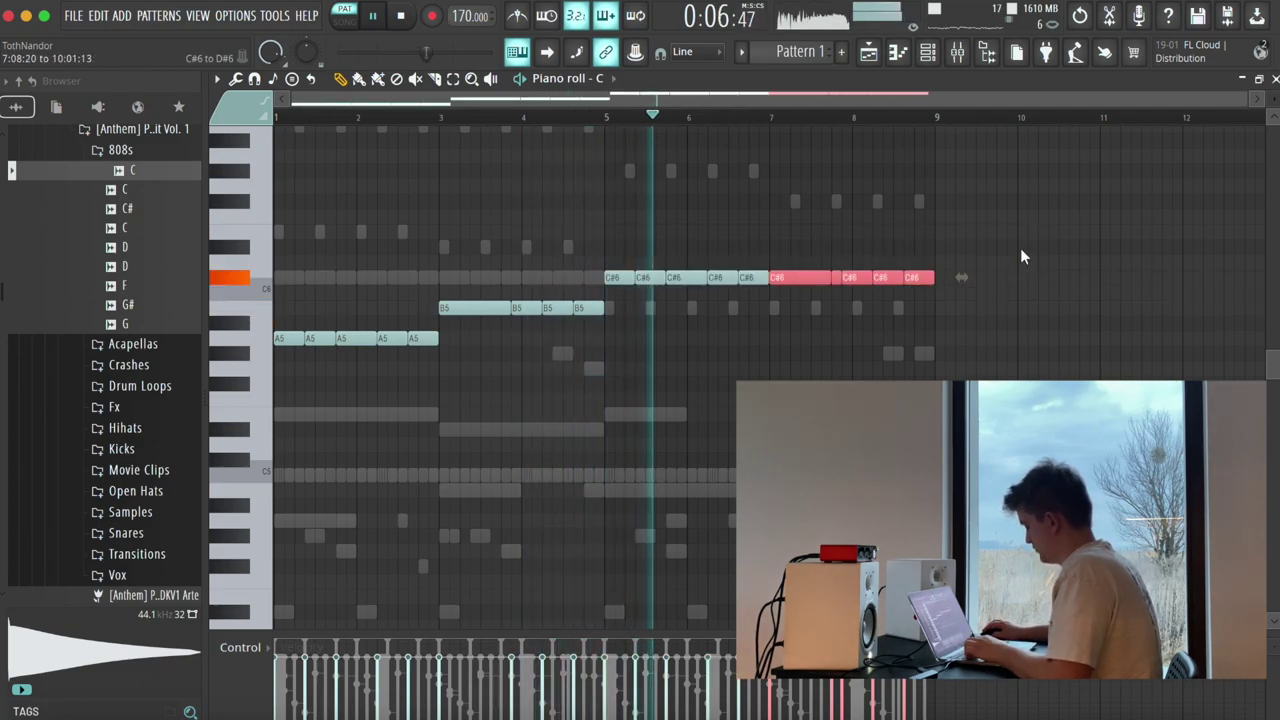
key("shift+Up")
key("shift+Up")
key("shift+Up")
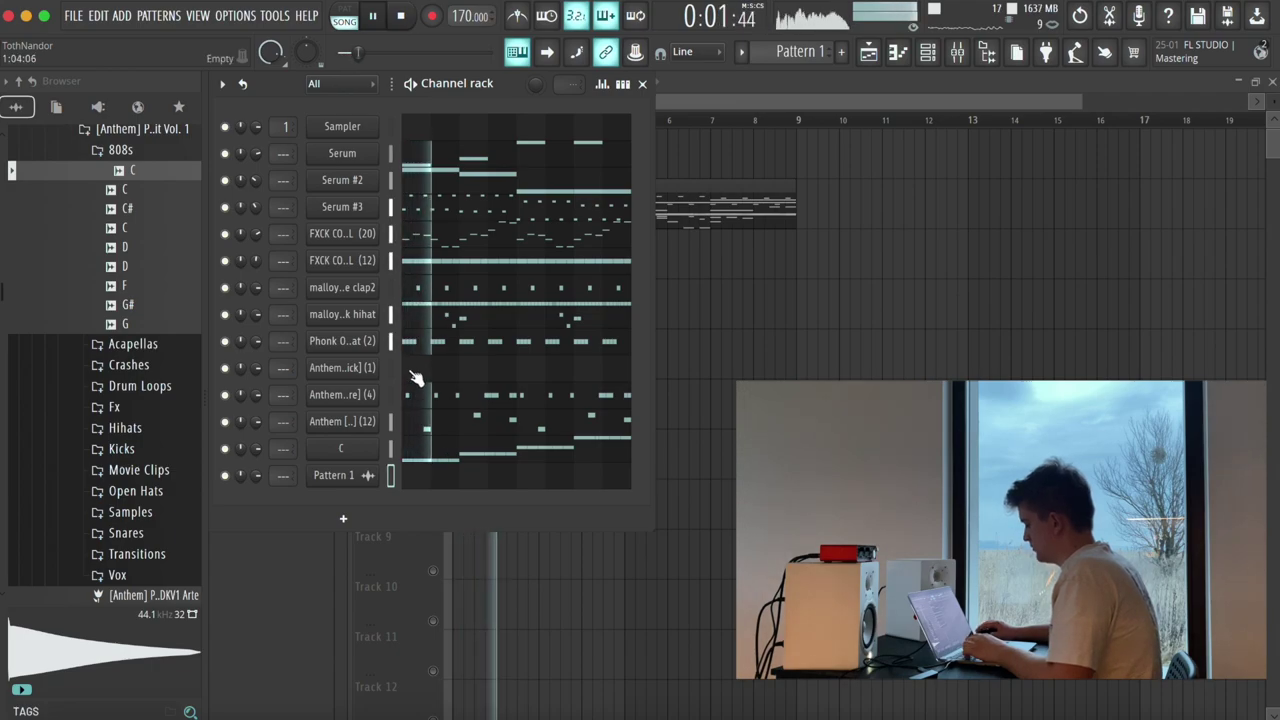
Step: Select all channels from Serum down to the C 808 and transpose their notes by -3 semitones
left_click(431, 451)
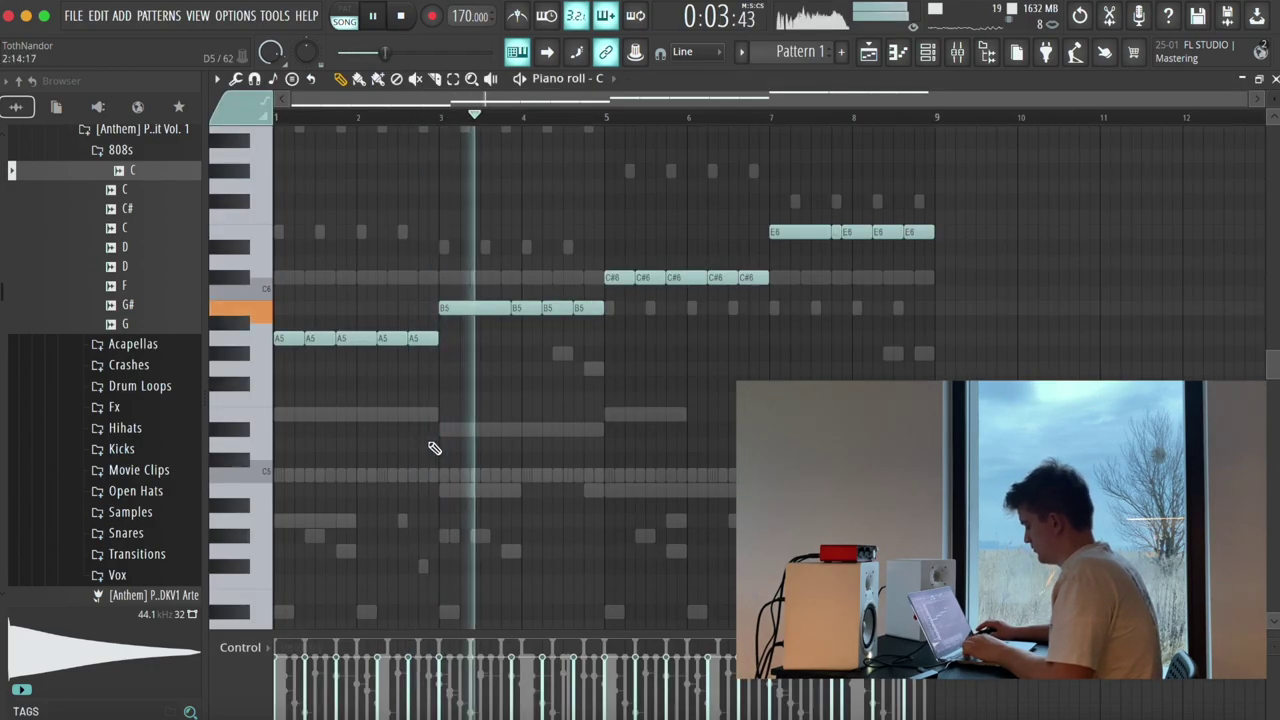
key("Escape")
left_click_drag(393, 446, 396, 280)
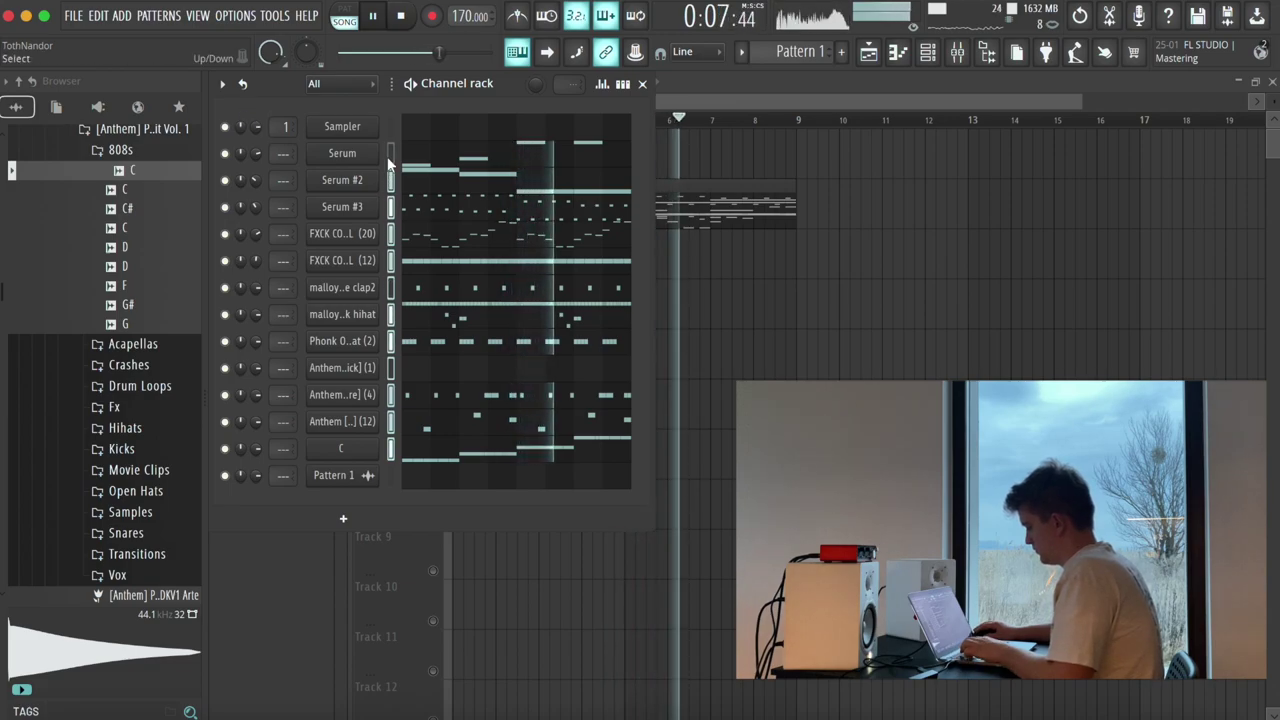
left_click(222, 84)
left_click(267, 304)
type("-3")
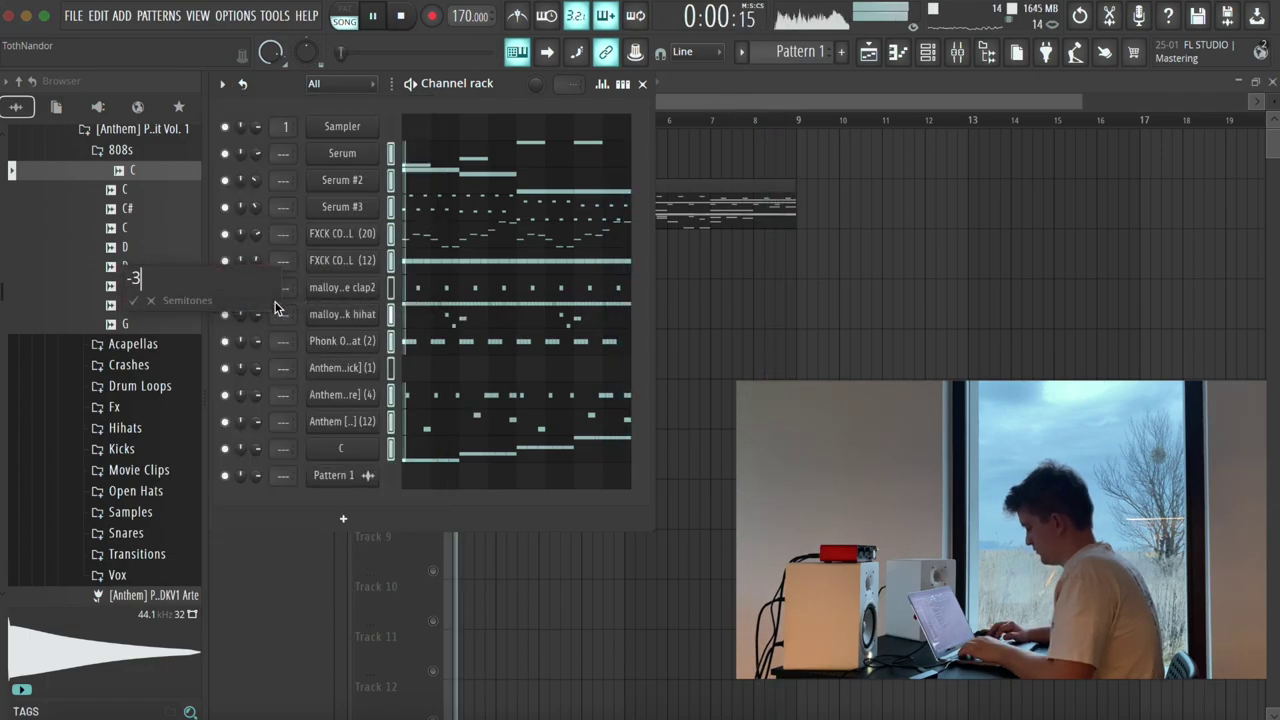
Step: Lower the FXCK COWBELL (20) channel volume to about 49% and switch to the playlist
left_click(438, 456)
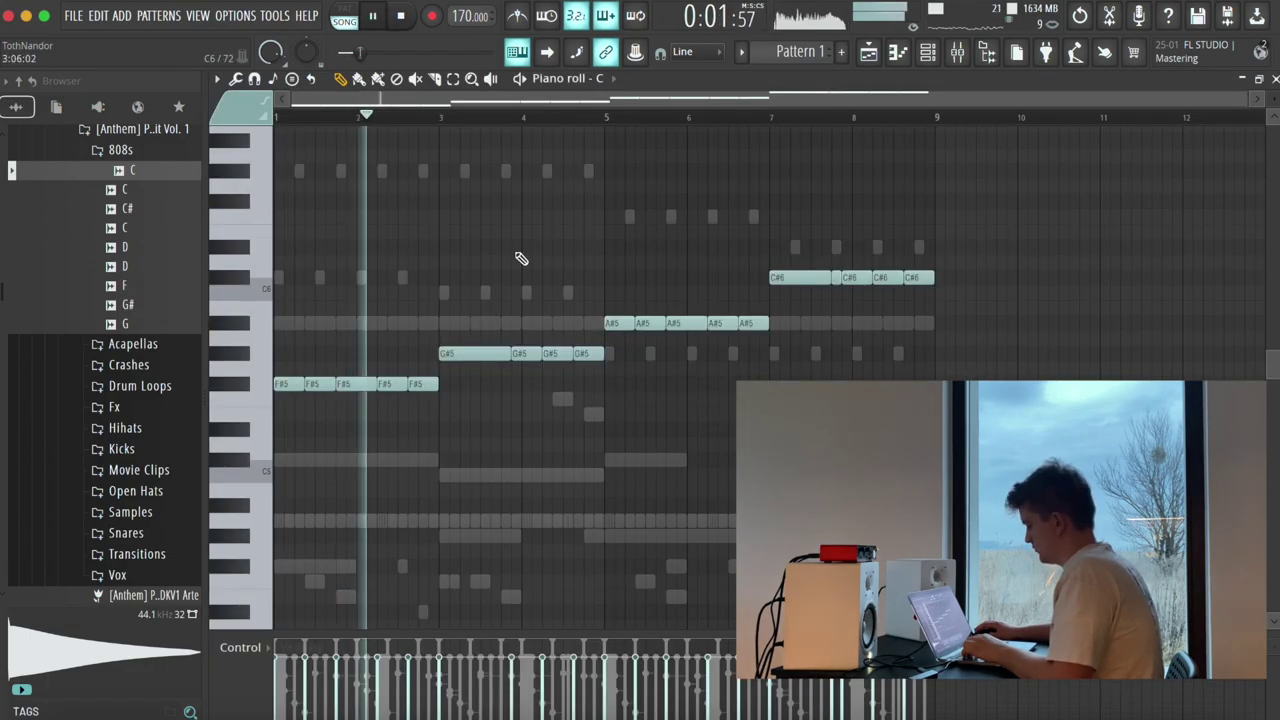
left_click(930, 53)
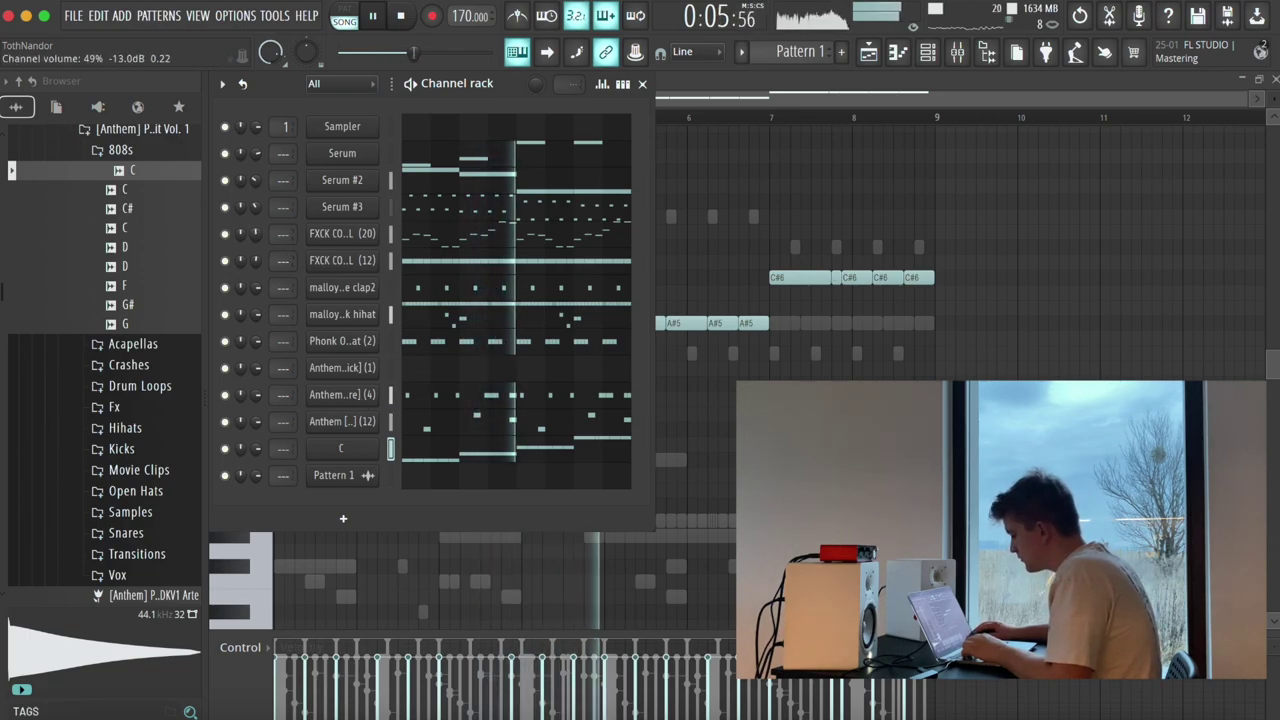
key("F5")
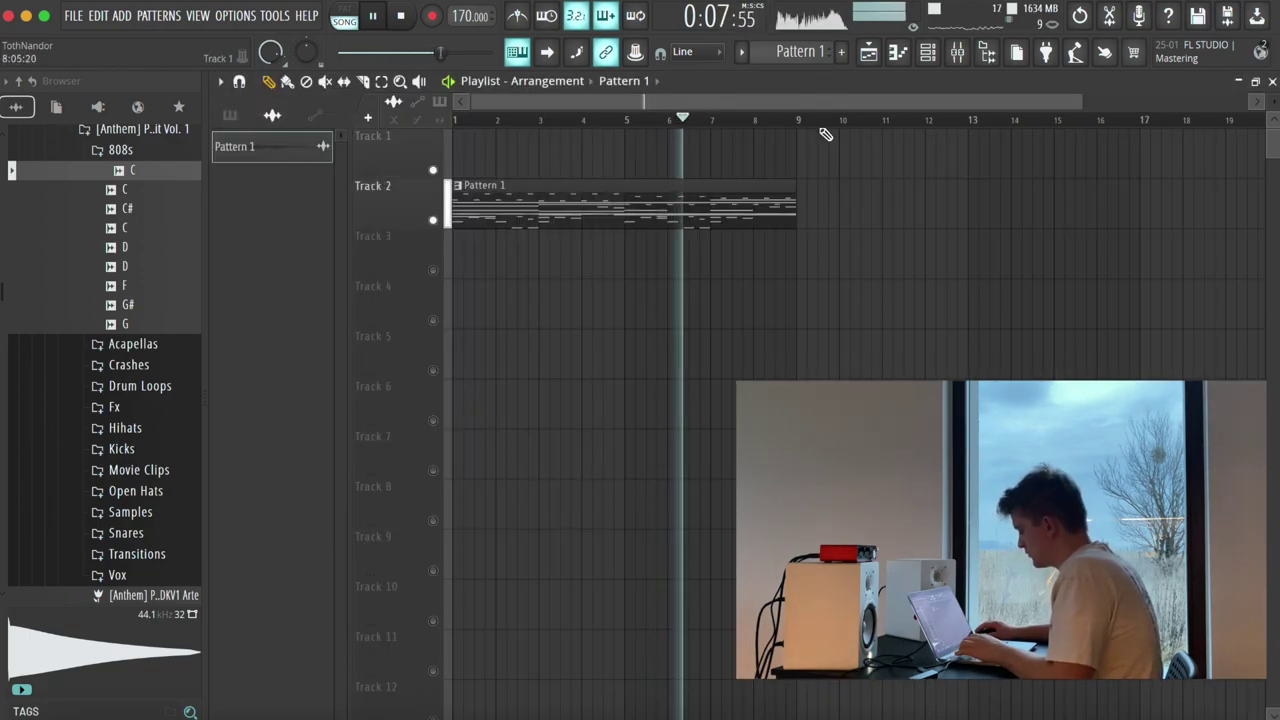
Step: Examine the notes of the C 808 and Anthem [Kick] (1) channels in the piano roll
left_click(926, 57)
left_click(528, 441)
key("Escape")
left_click(472, 374)
key("ctrl+v")
key("shift+d")
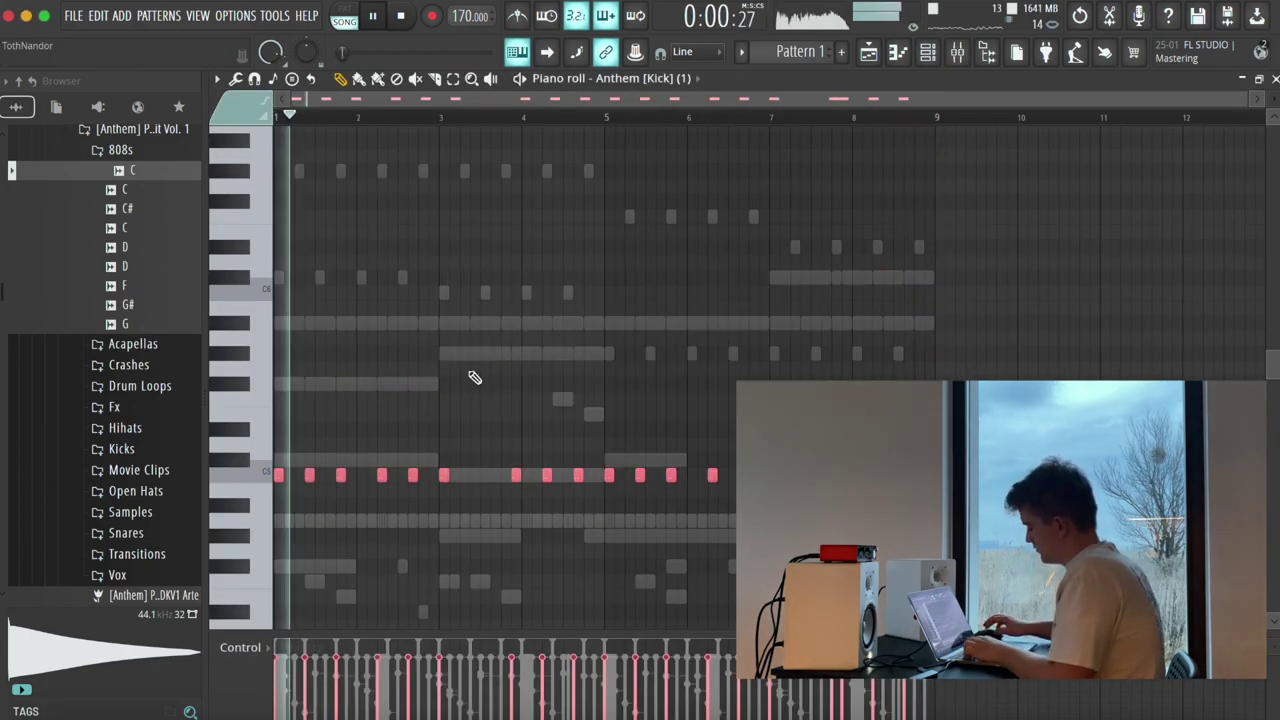
Step: Return to the Anthem [Kick] (1) channel in the channel rack and collapse the 808s sample folder
key("F6")
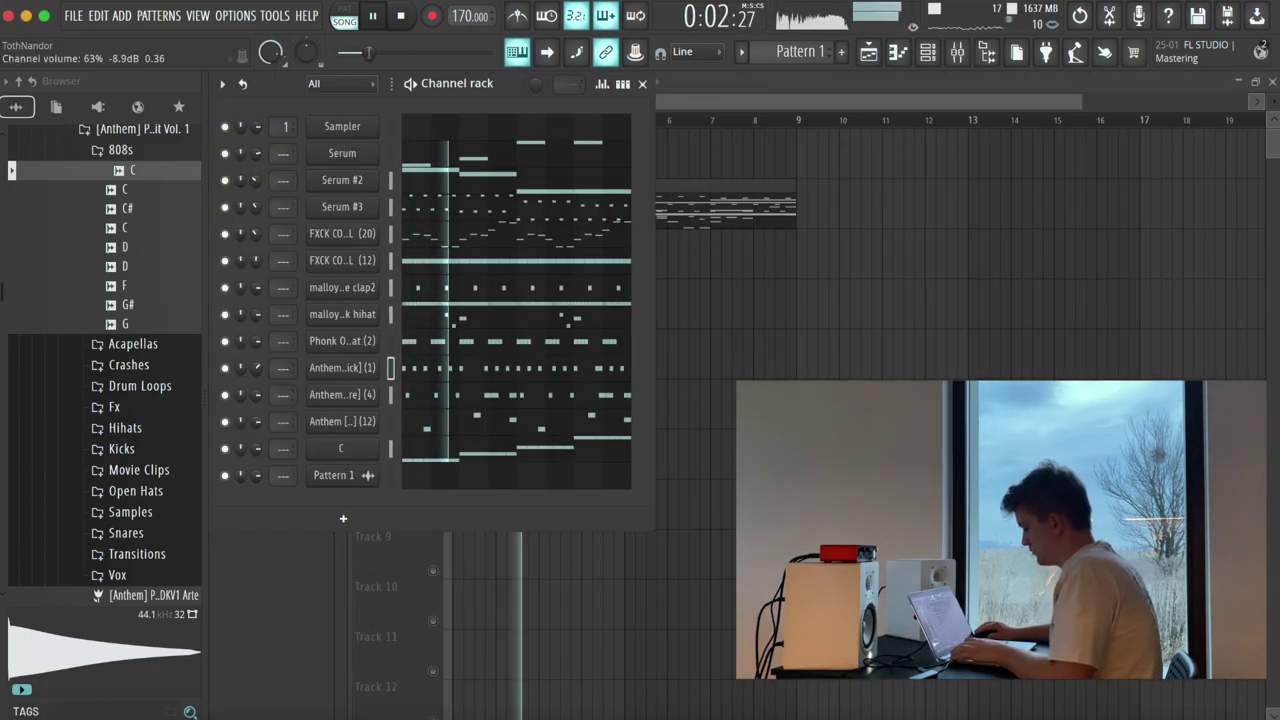
left_click(342, 367)
key("Escape")
left_click(121, 150)
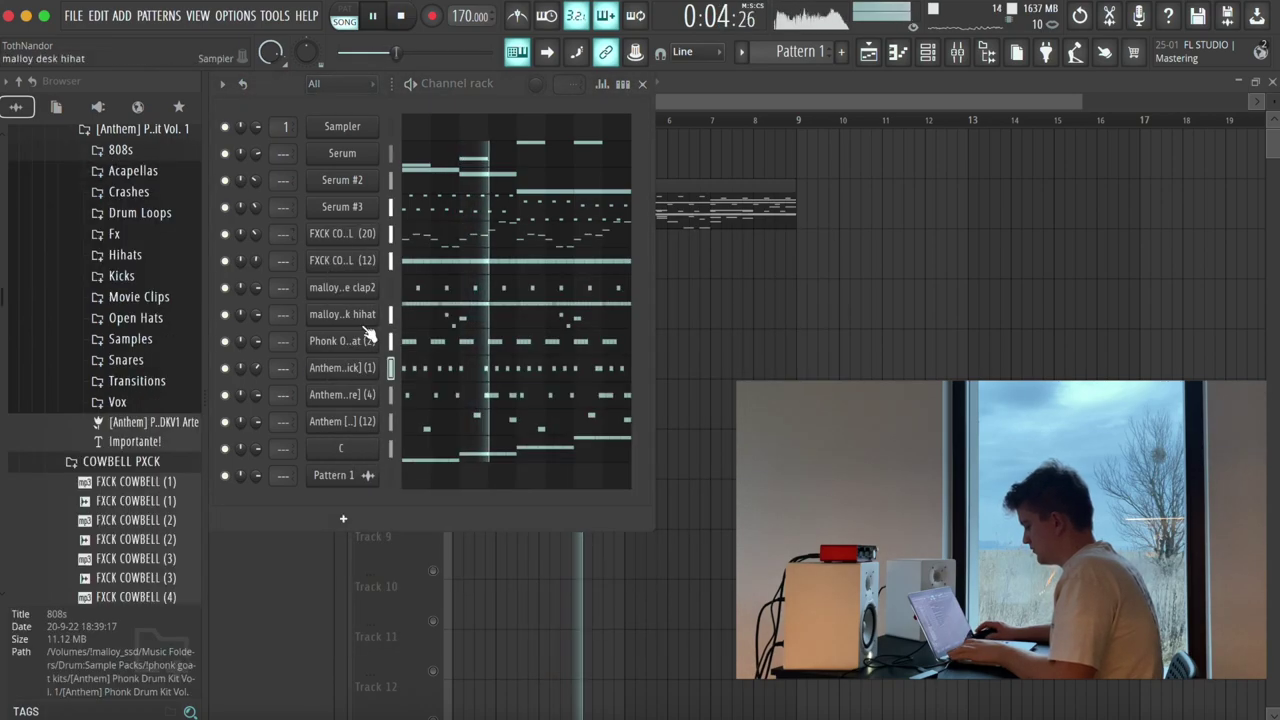
scroll(168, 441, "up", 2)
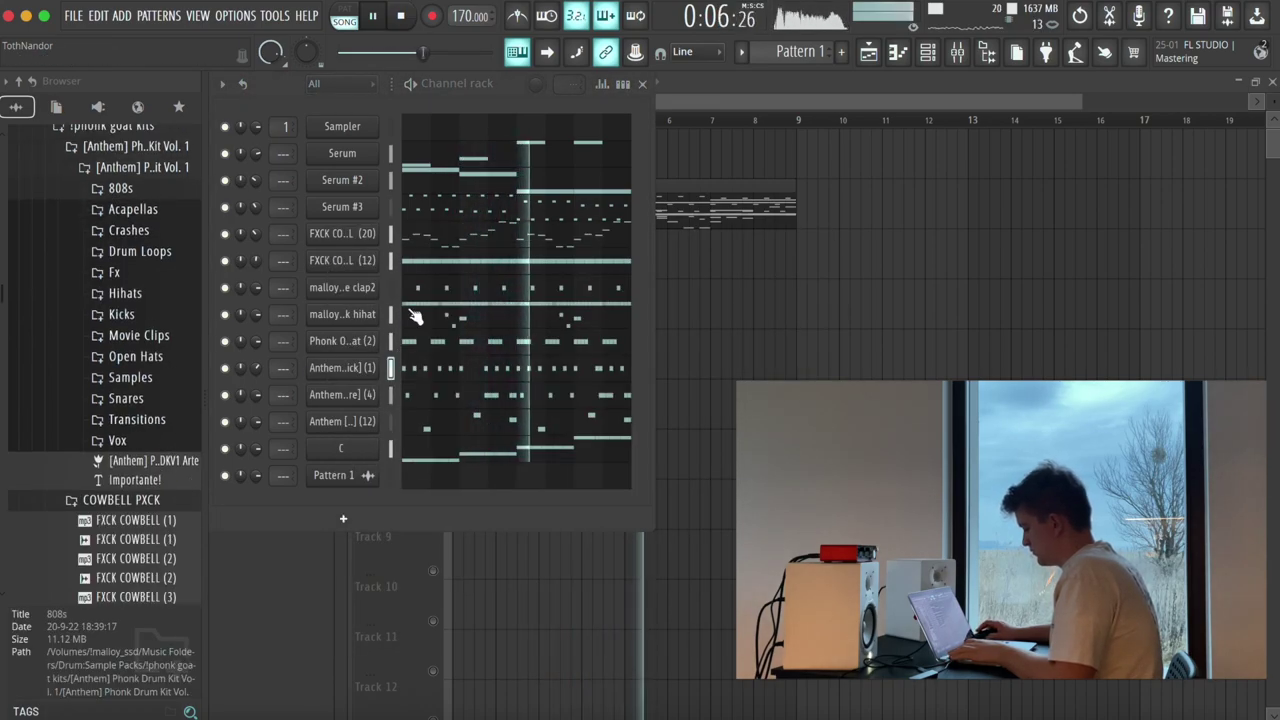
Step: Route all channels to their own mixer tracks starting at track 1, and delete the Pattern 1 audio channel
key("ctrl+a")
key("ctrl+l")
right_click(374, 475)
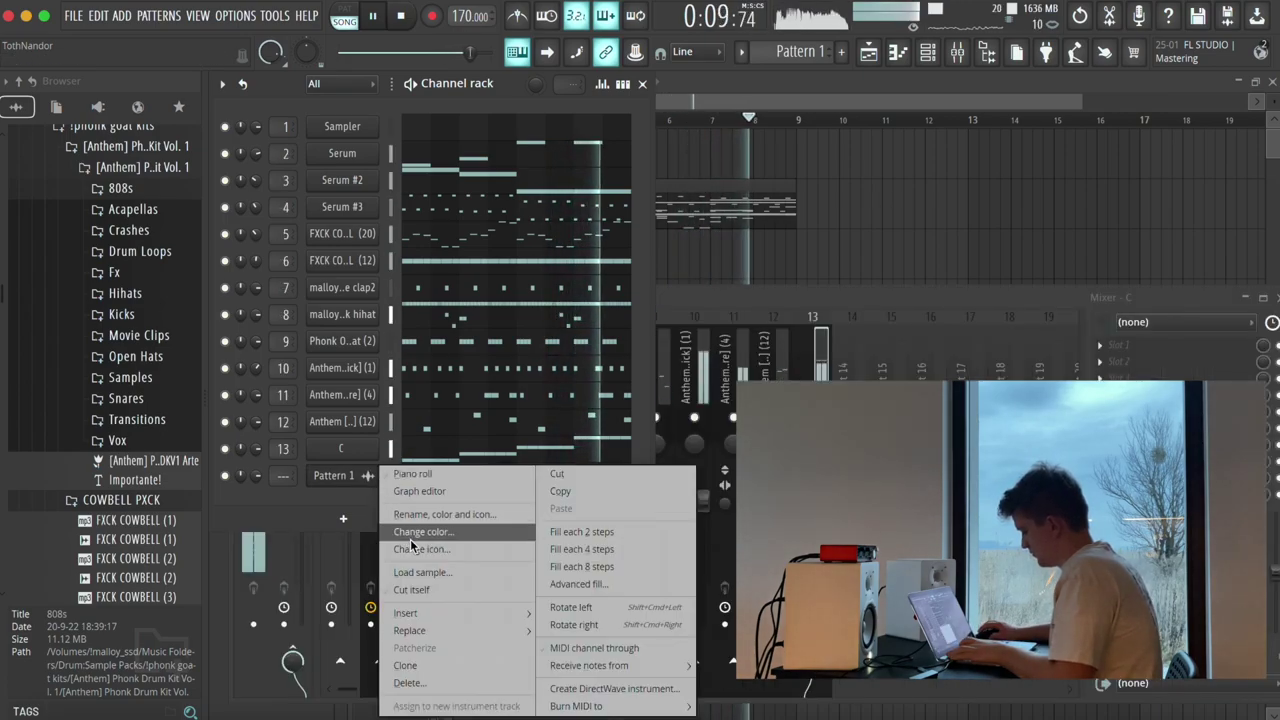
left_click(416, 682)
key("F6")
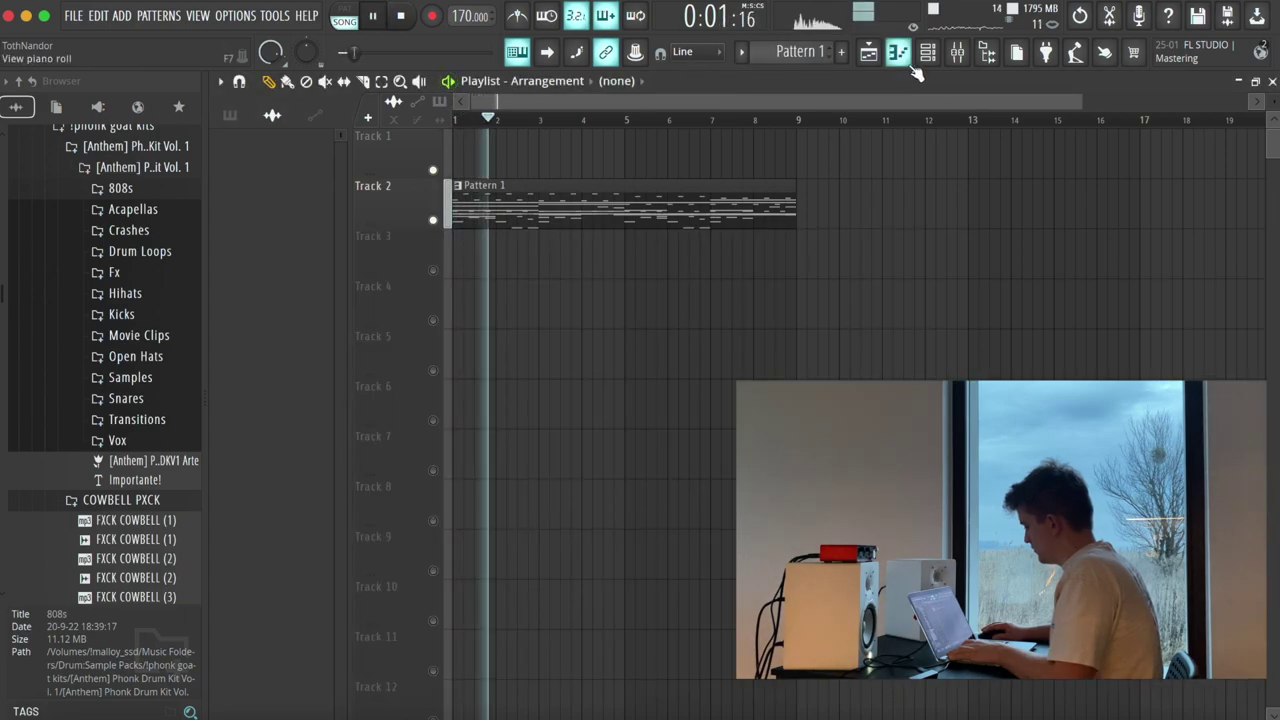
Step: In RC-20 Retro Color on the FXCK COWBELL (20) mixer track, disable Noise and set Space to 26%
key("F6")
key("F6")
key("F9")
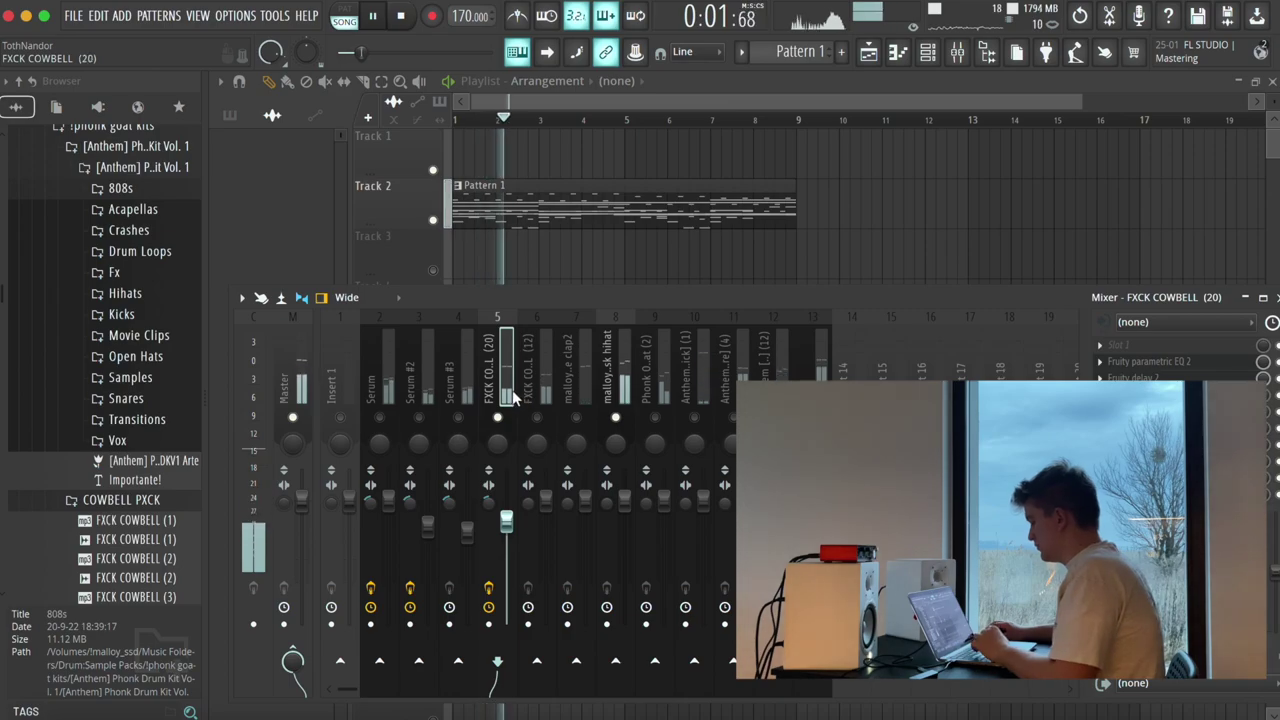
left_click(1100, 395)
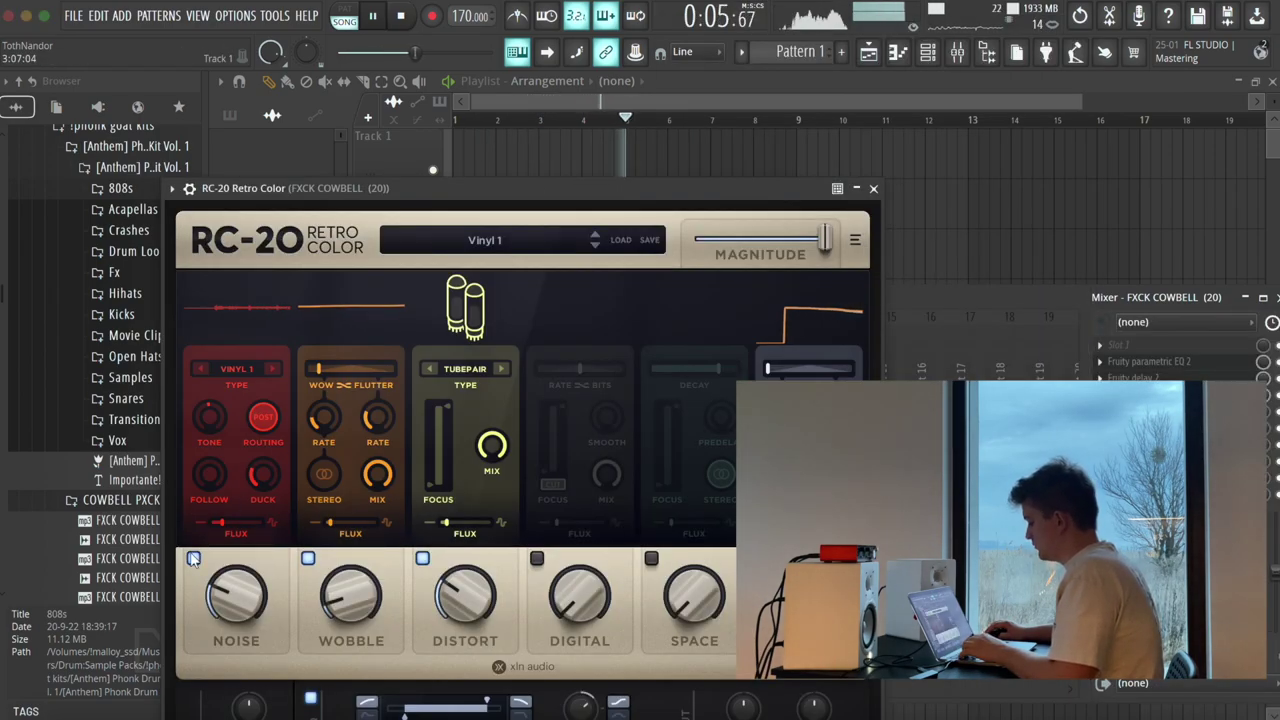
left_click(193, 558)
left_click_drag(694, 598, 694, 580)
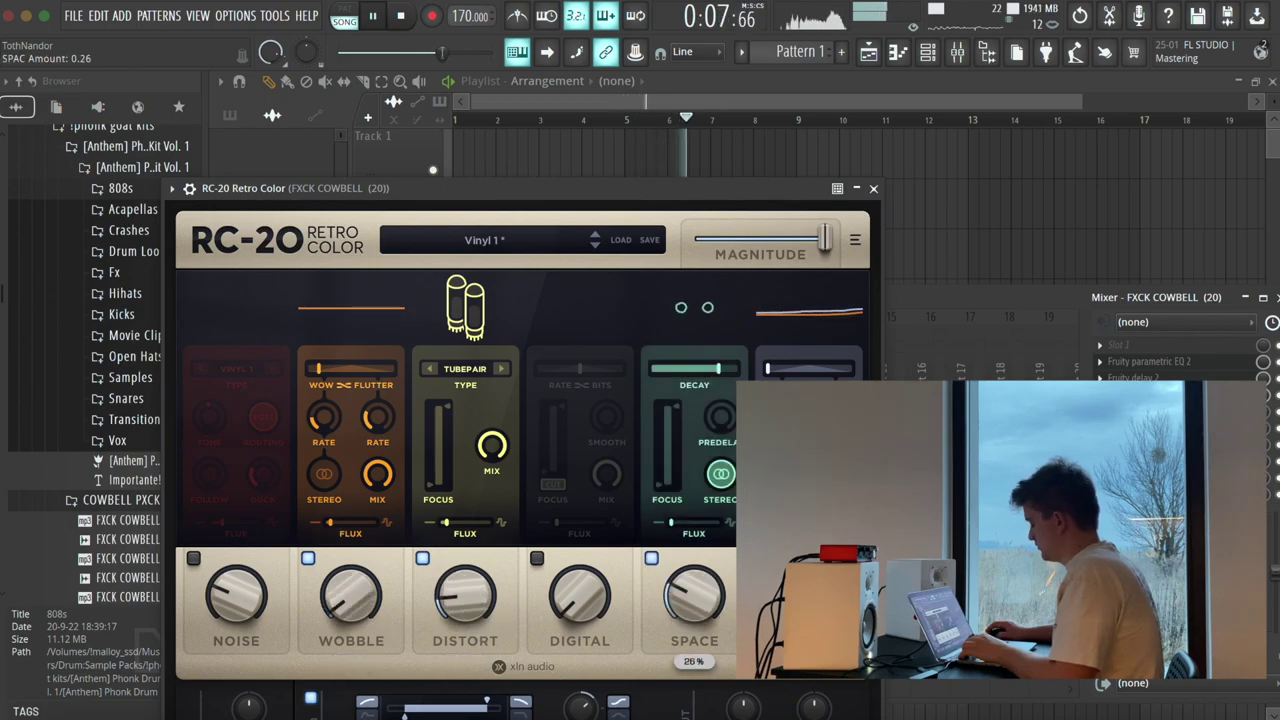
key("Escape")
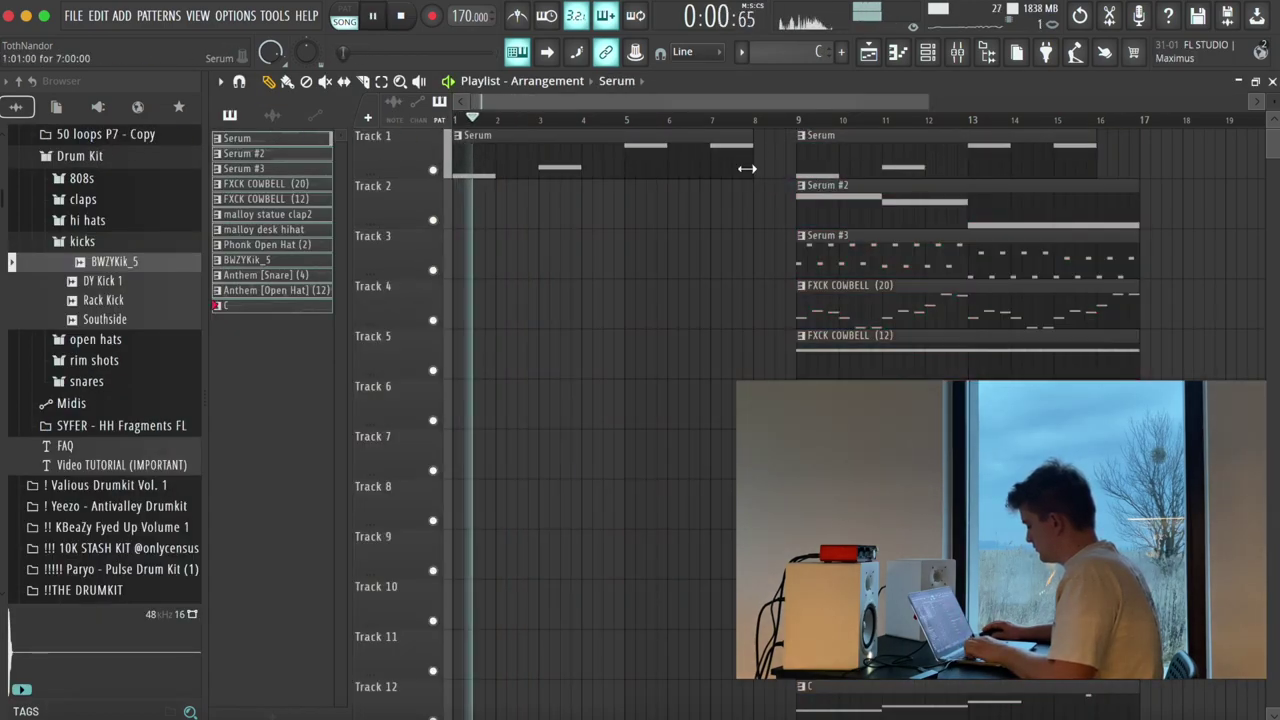
Step: Extend the two Serum clips on track 1 to eight bars each and clear the selection
left_click_drag(748, 166, 903, 180)
left_click_drag(752, 168, 793, 178)
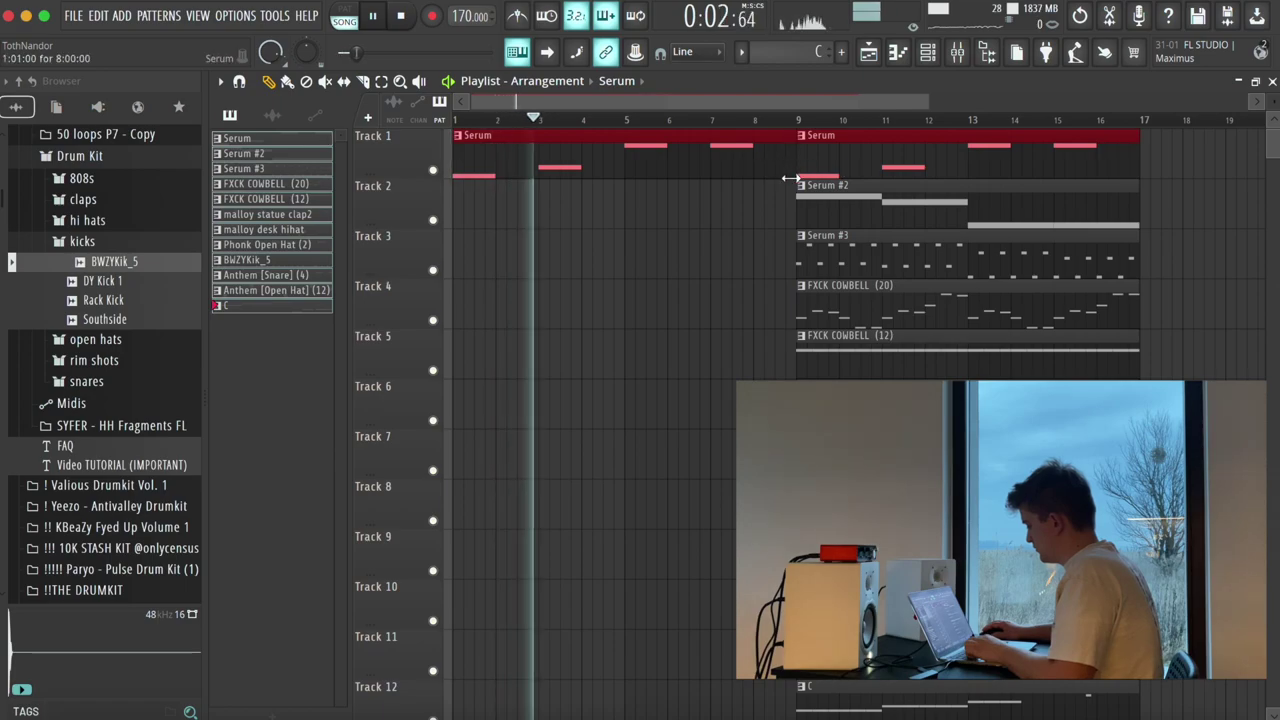
left_click(786, 283, "ctrl")
Step: Duplicate the clips on tracks 5 to 12 to bar 17 and delete the originals at bar 9
scroll(777, 279, "down", 3)
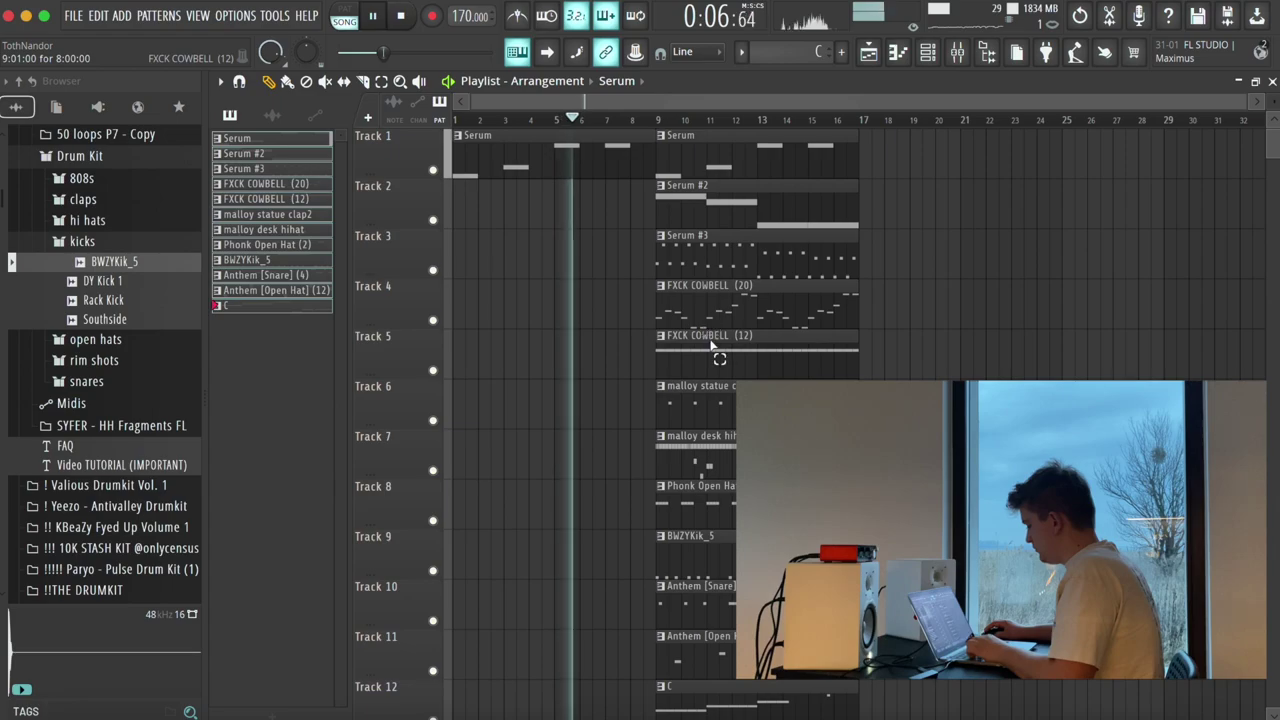
left_click_drag(712, 345, 722, 700)
key("super+b")
scroll(719, 413, "up", 2)
left_click_drag(714, 341, 704, 708)
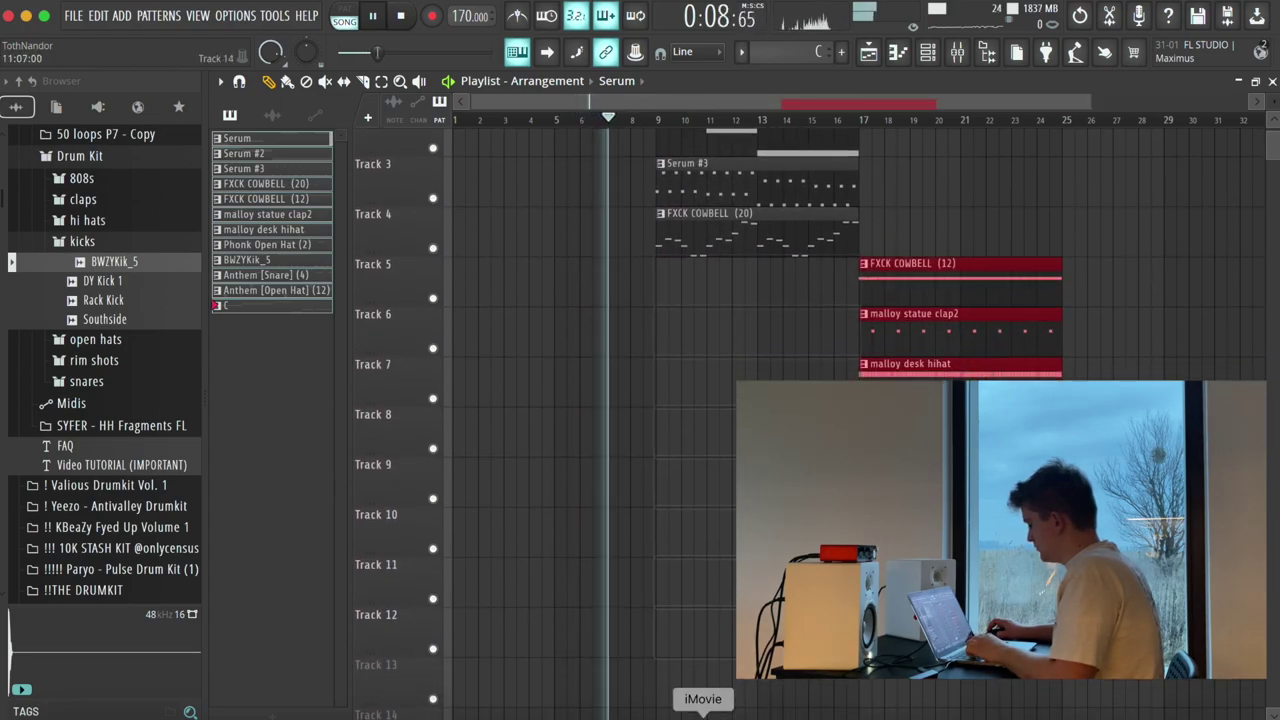
Step: Delete the Serum #2 clip at bar 9 and duplicate the two Serum clips on track 1 to bars 17 and 25
scroll(708, 330, "up", 3)
right_click(723, 182)
left_click_drag(723, 177, 540, 174)
key("super+b")
left_click(665, 212, "super")
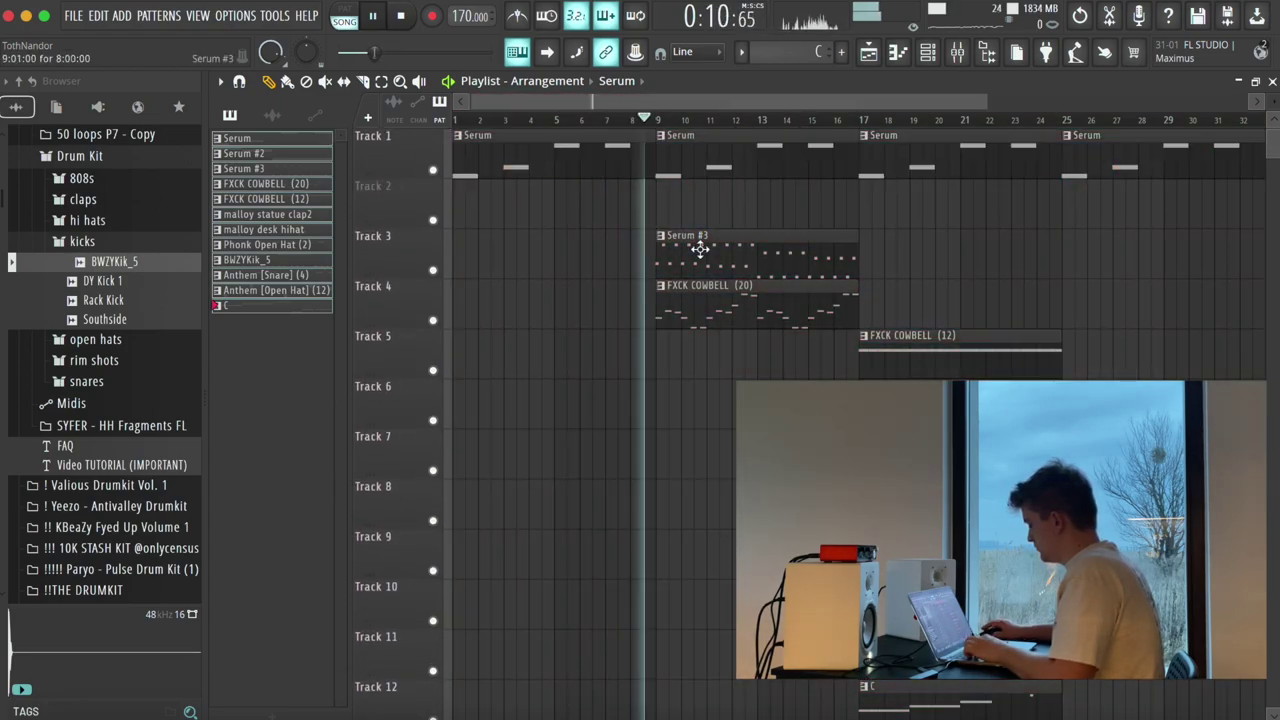
Step: Duplicate the bar 17 clips on tracks 5 to 12 to bar 25
scroll(704, 262, "down", 3)
left_click_drag(754, 312, 754, 712)
key("super+b")
Step: Duplicate the FXCK COWBELL (20) clip on track 4 to bars 17 and 25
left_click_drag(721, 268, 677, 227)
key("super+b")
left_click(677, 227, "super")
left_click(800, 252, "ctrl")
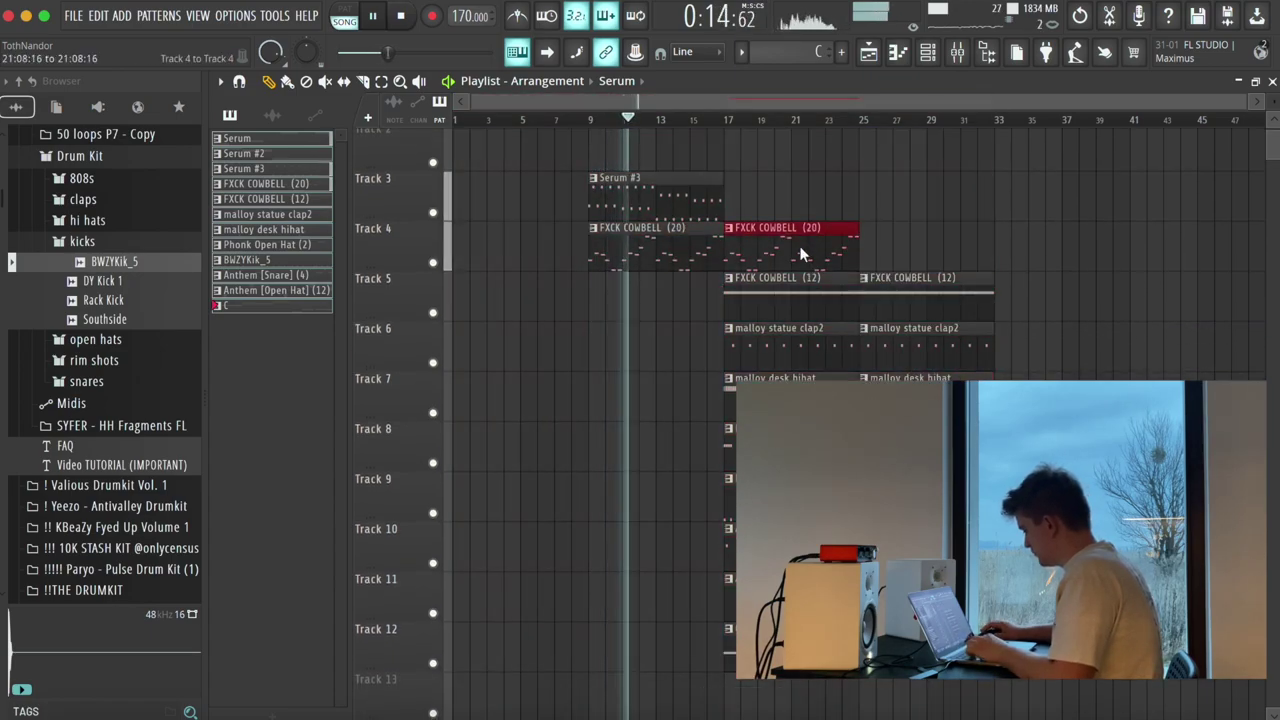
key("ctrl+b")
scroll(793, 253, "up", 1)
Step: Place Serum #2 on track 2 at bar 25, and delete the Serum, snare and open hat clips at bar 17
left_click(262, 153)
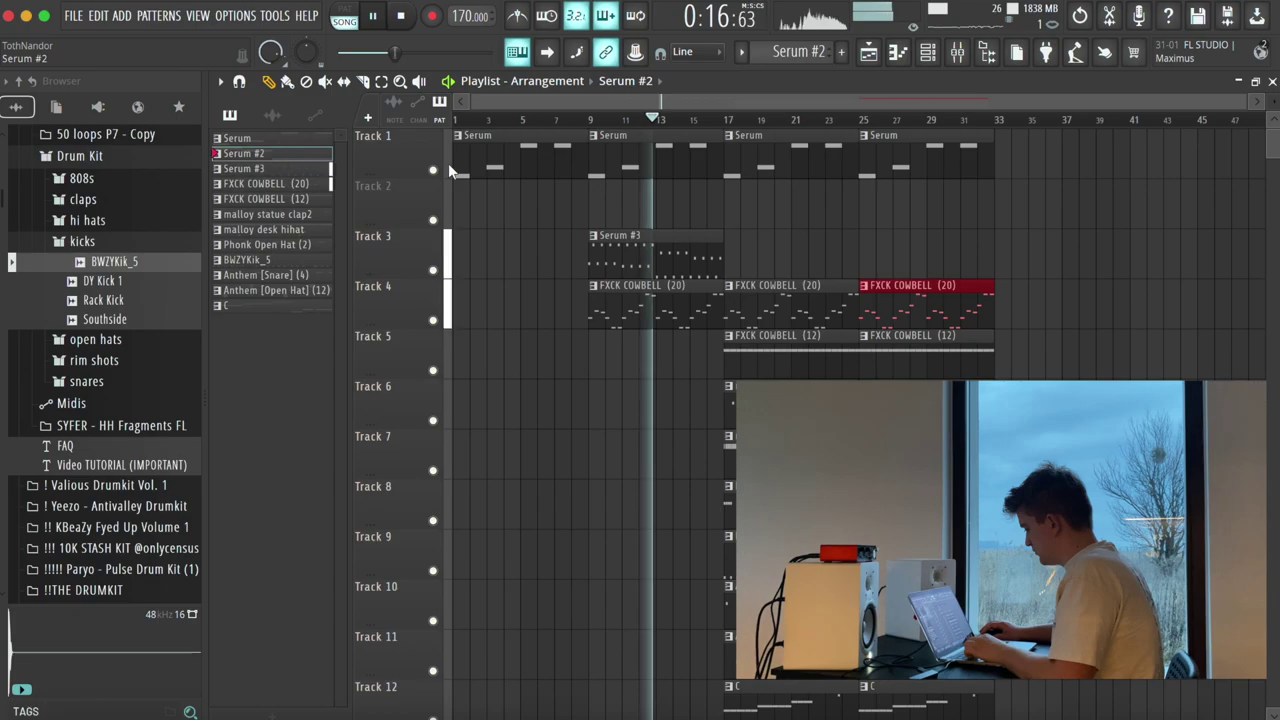
left_click(869, 207)
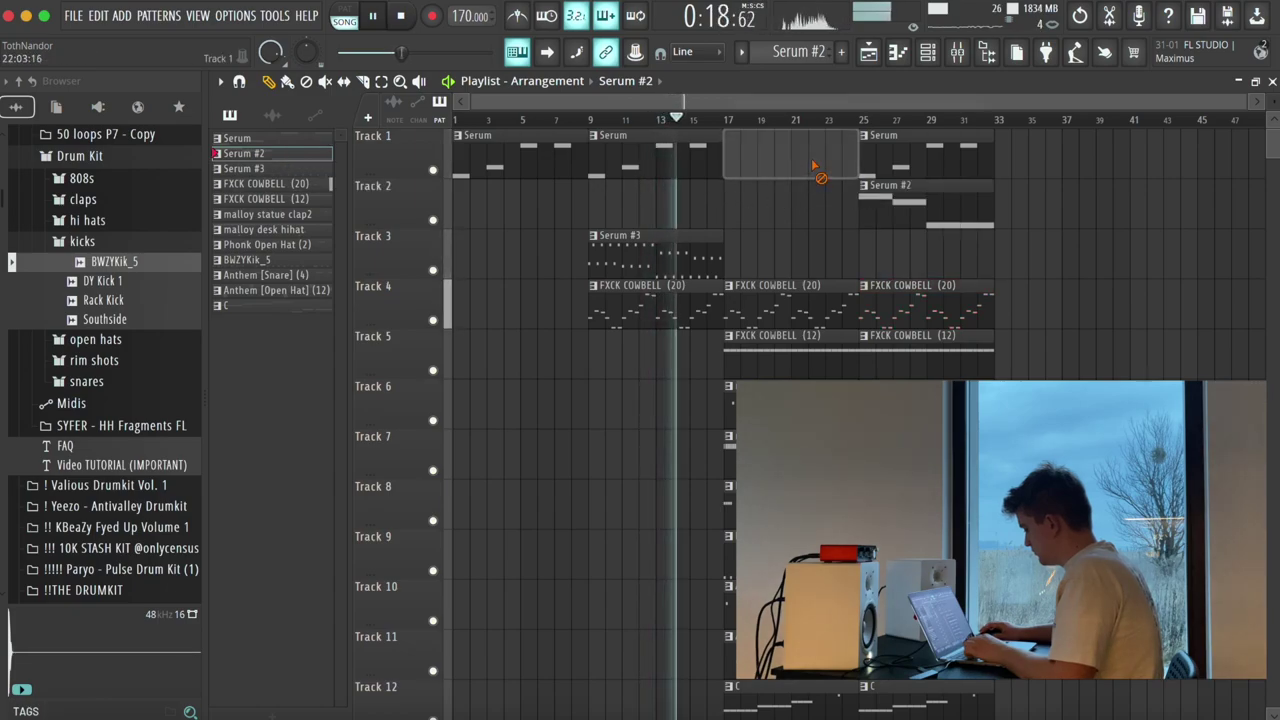
right_click(817, 166)
scroll(730, 420, "down", 2)
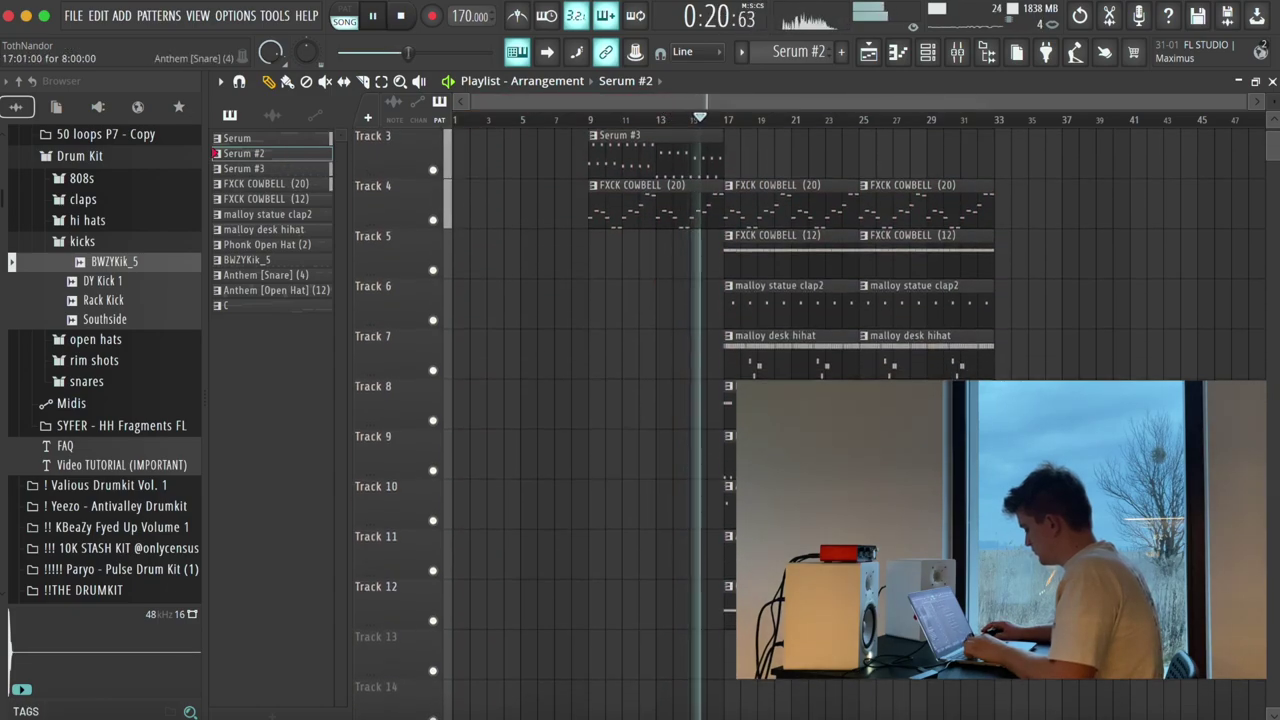
Step: Duplicate the two FXCK COWBELL (12) clips on track 5 to bars 33 and 41
scroll(725, 478, "up", 2)
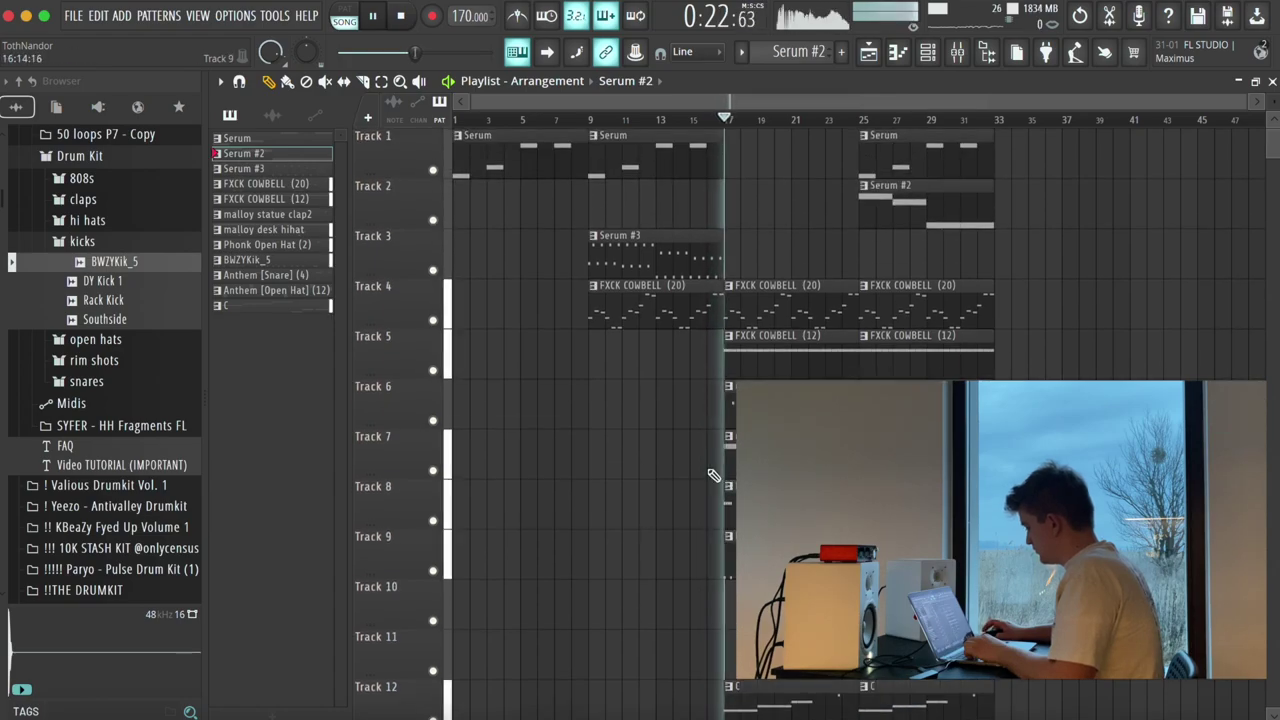
scroll(790, 192, "down", 2)
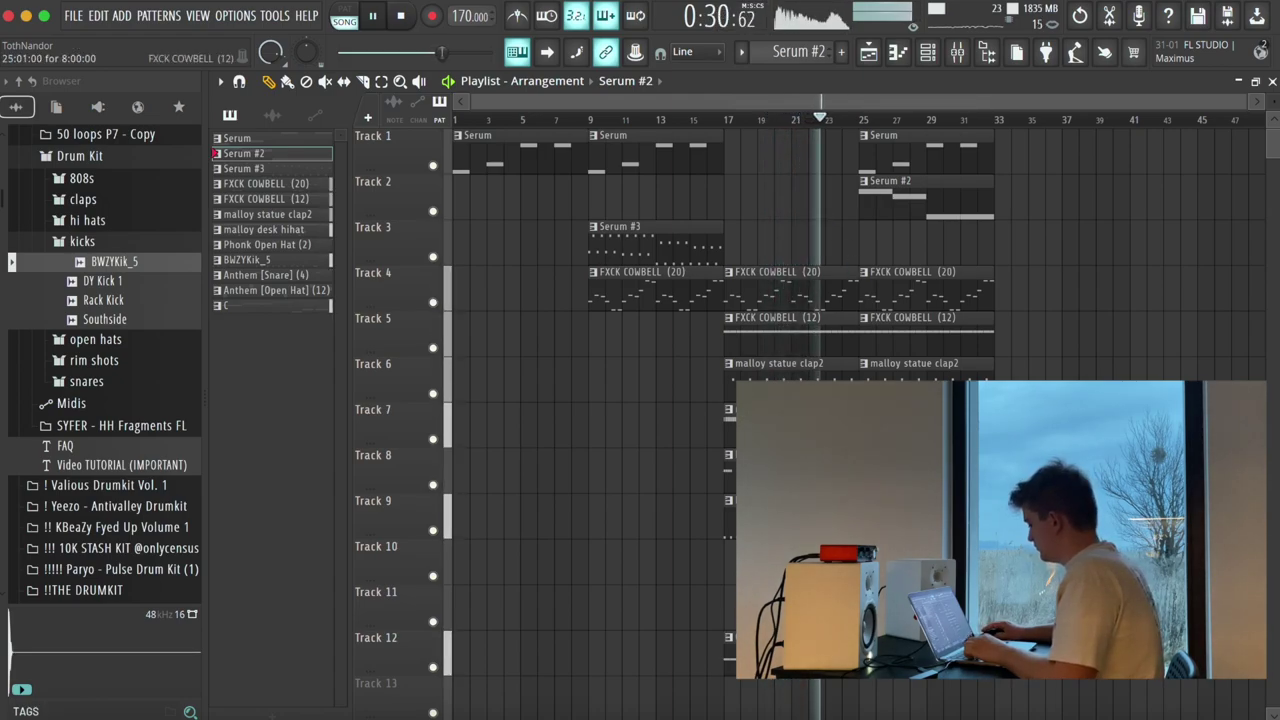
key("ctrl+b")
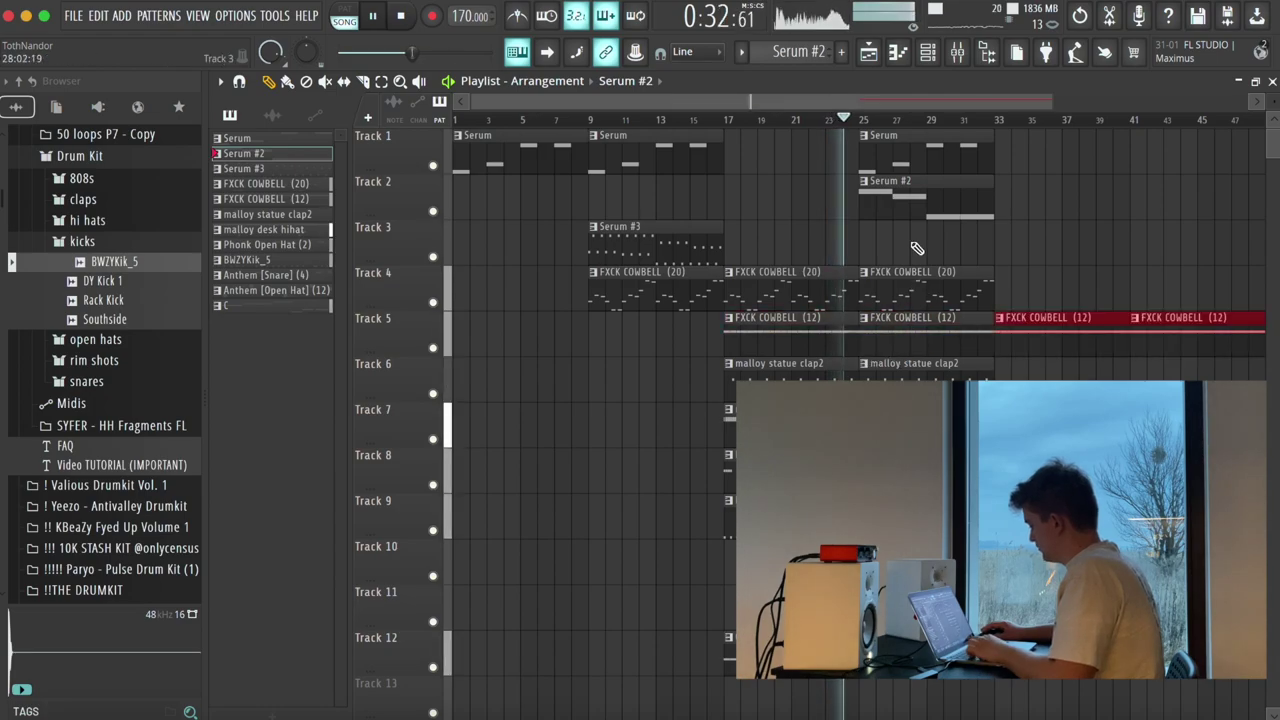
Step: Duplicate the bar 25 Serum clip to bars 33 and 41, and copy the Serum #3 clip to bar 41
left_click_drag(664, 233, 1053, 248)
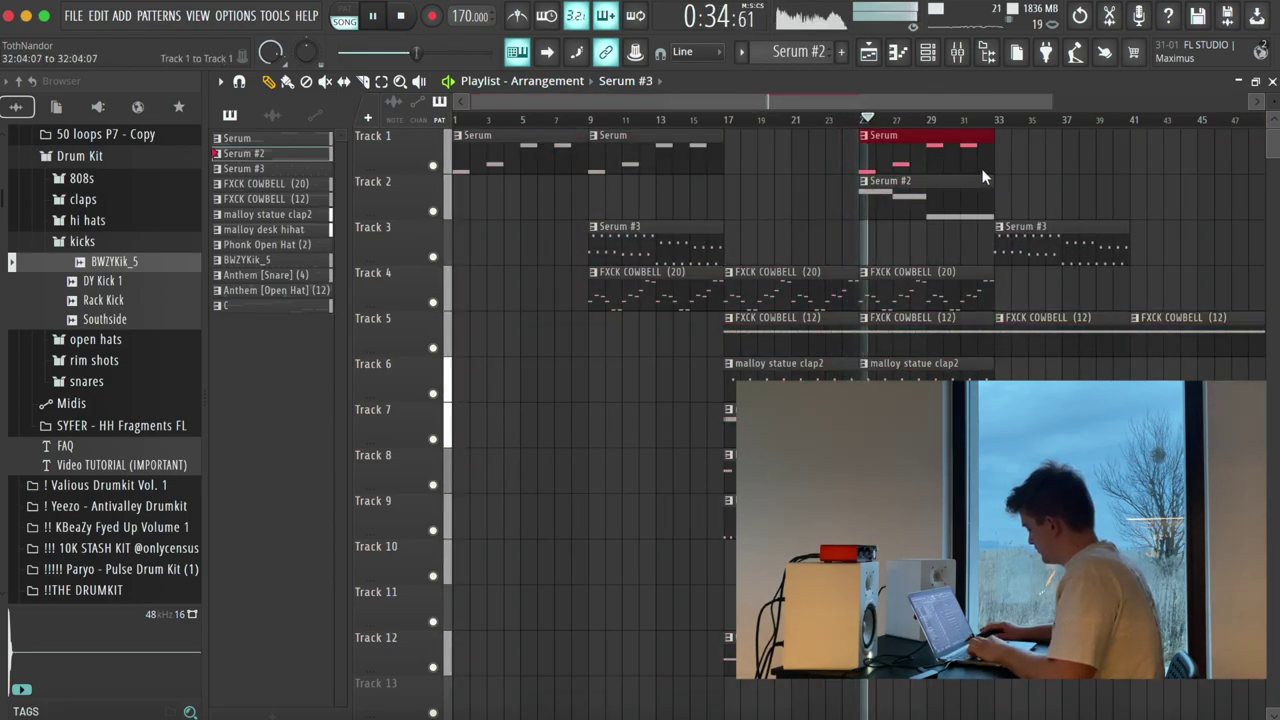
key("ctrl+b")
key("ctrl+b")
left_click_drag(655, 244, 1131, 244)
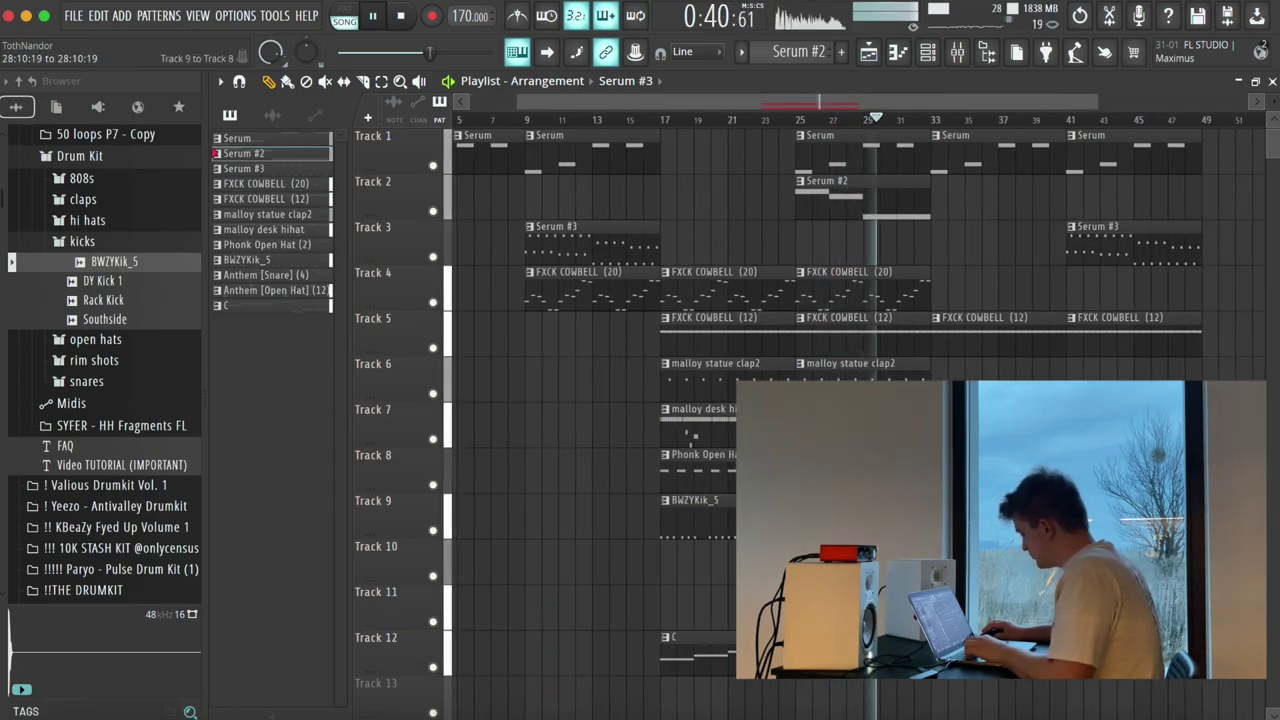
Step: Duplicate the malloy statue clap2 clips to bars 33 and 41, and trim the start of the first copy to bar 35
left_click_drag(857, 372, 1108, 374)
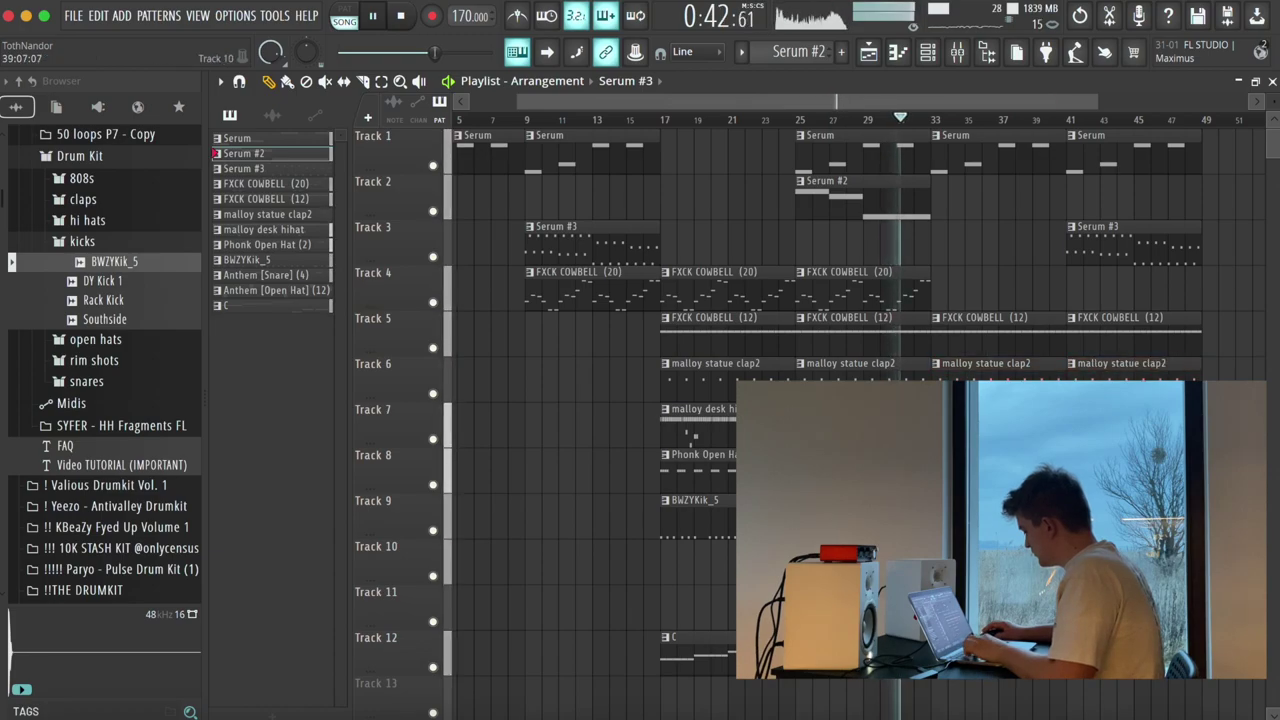
left_click(938, 376)
left_click_drag(939, 376, 973, 376)
Step: Select all clips from bar 17 through bar 48 and duplicate them to bar 49
scroll(845, 418, "down", 3)
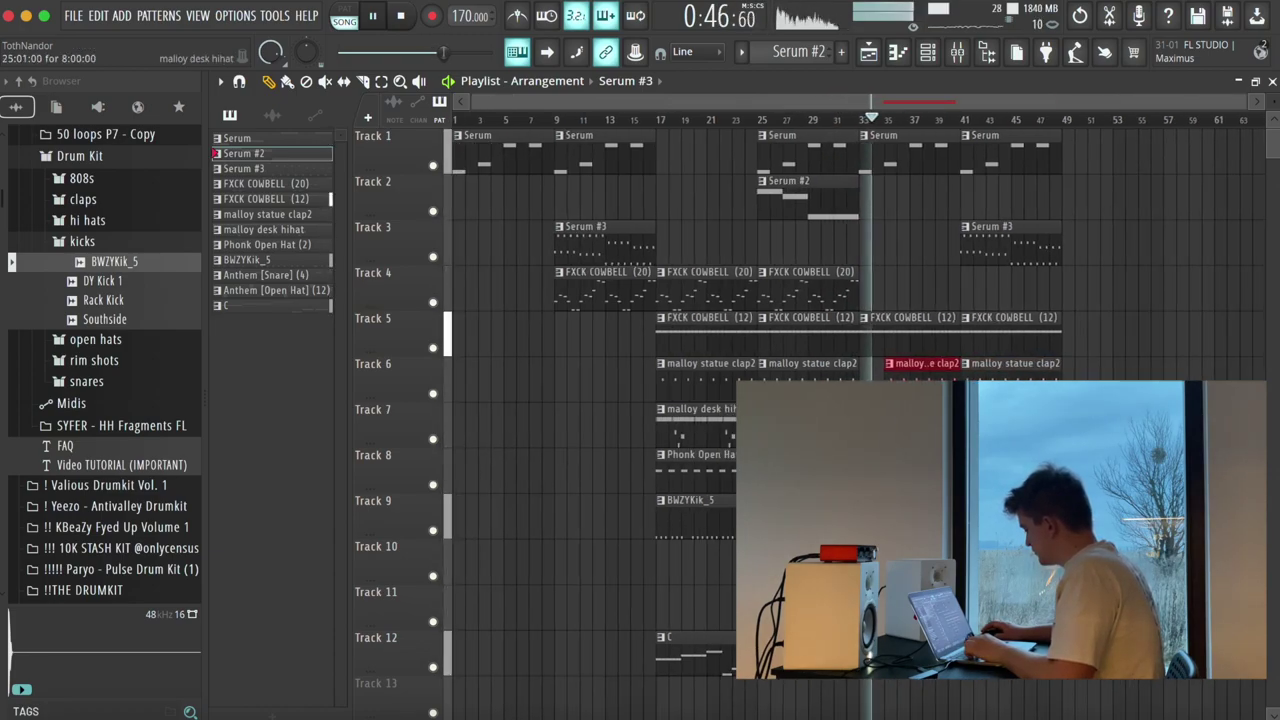
left_click_drag(1118, 672, 674, 128)
key("super+b")
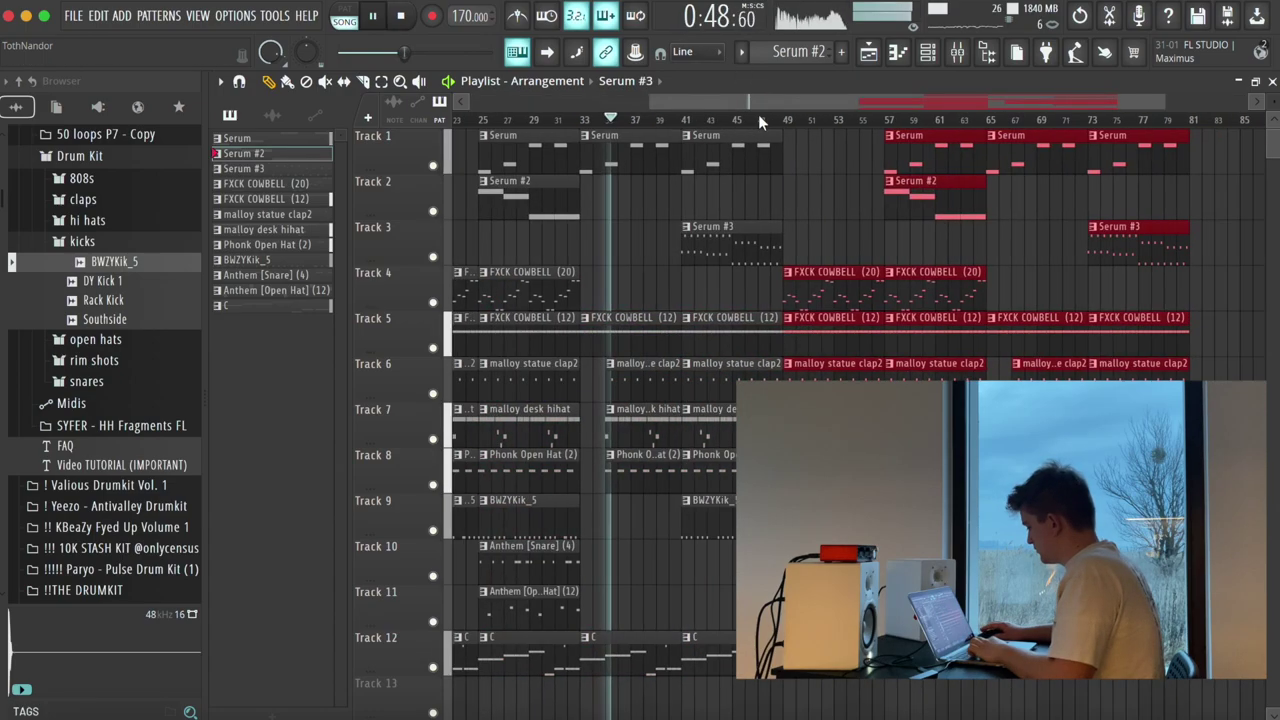
Step: Copy the bar 41 Serum and Serum #3 clips to bar 49, and delete the FXCK COWBELL (12) clip there
scroll(795, 165, "down", 3)
left_click_drag(829, 160, 864, 192)
key("super+b")
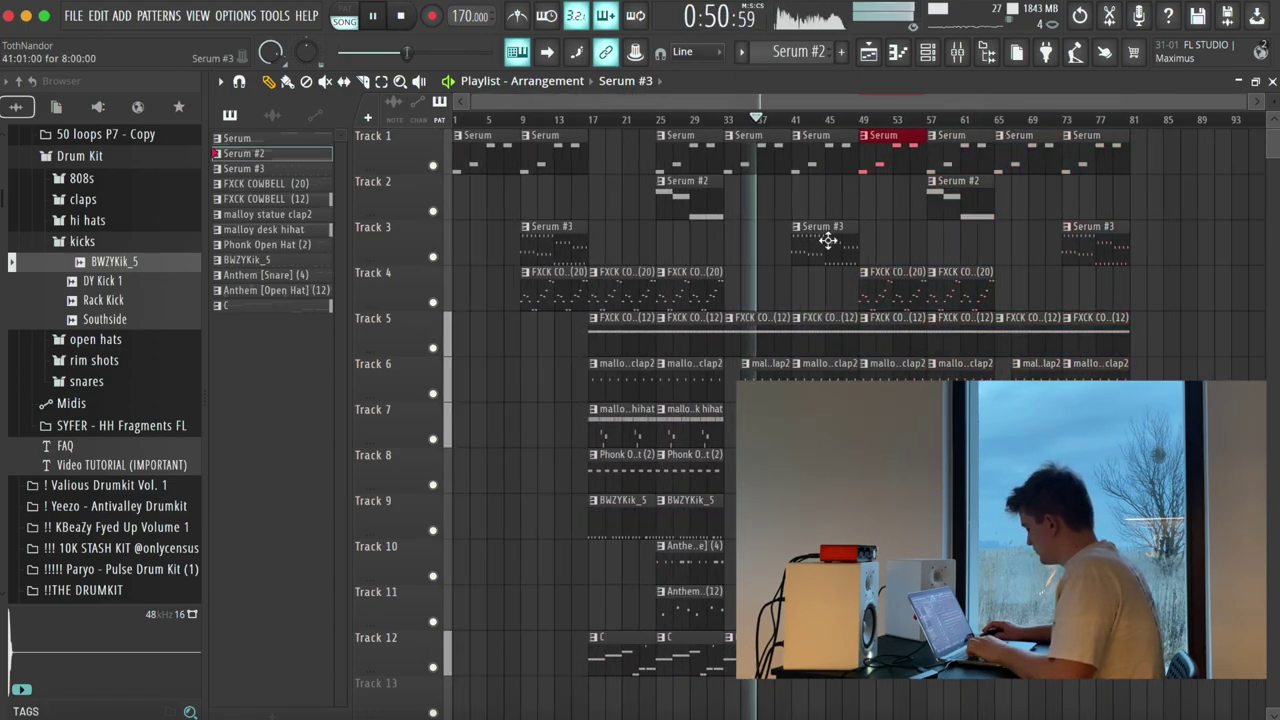
left_click_drag(828, 240, 891, 238)
right_click(911, 331)
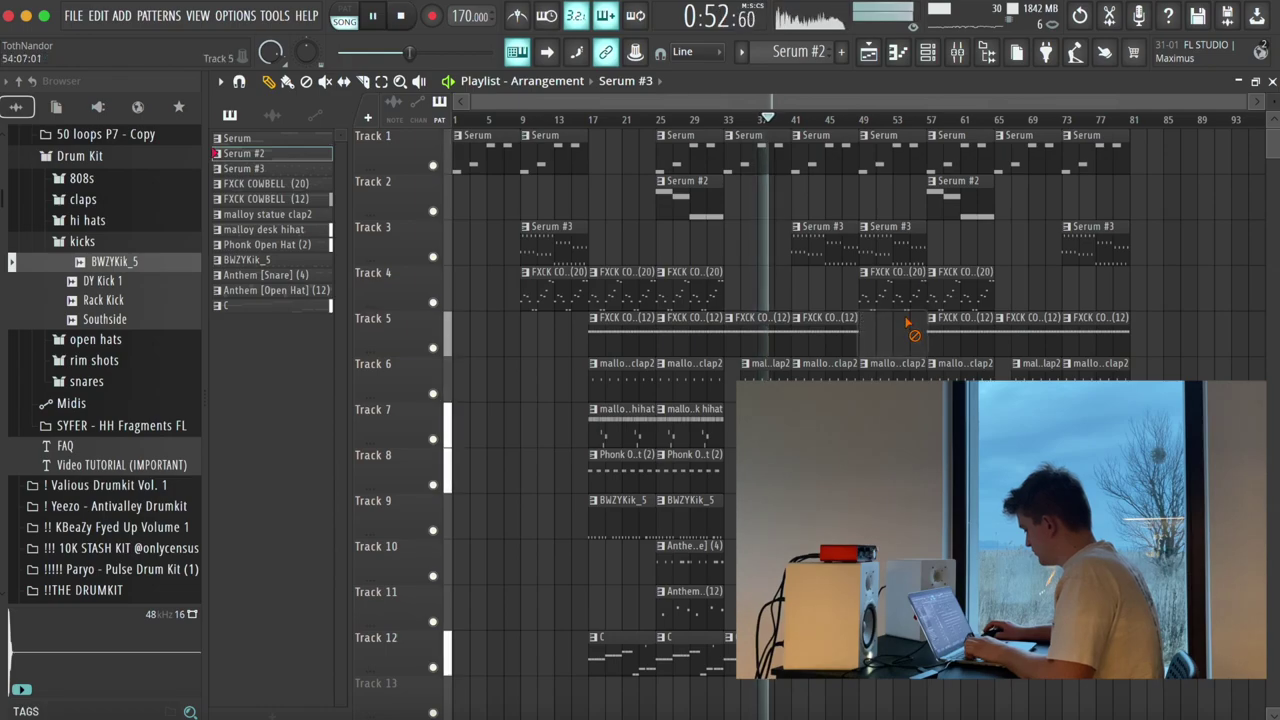
Step: Shorten the bar 41 clips on tracks 5 to 12 by about one bar at their ends and clear the selection
left_click_drag(828, 312, 817, 714)
left_click_drag(857, 650, 849, 650)
key("super+d")
left_click(880, 562)
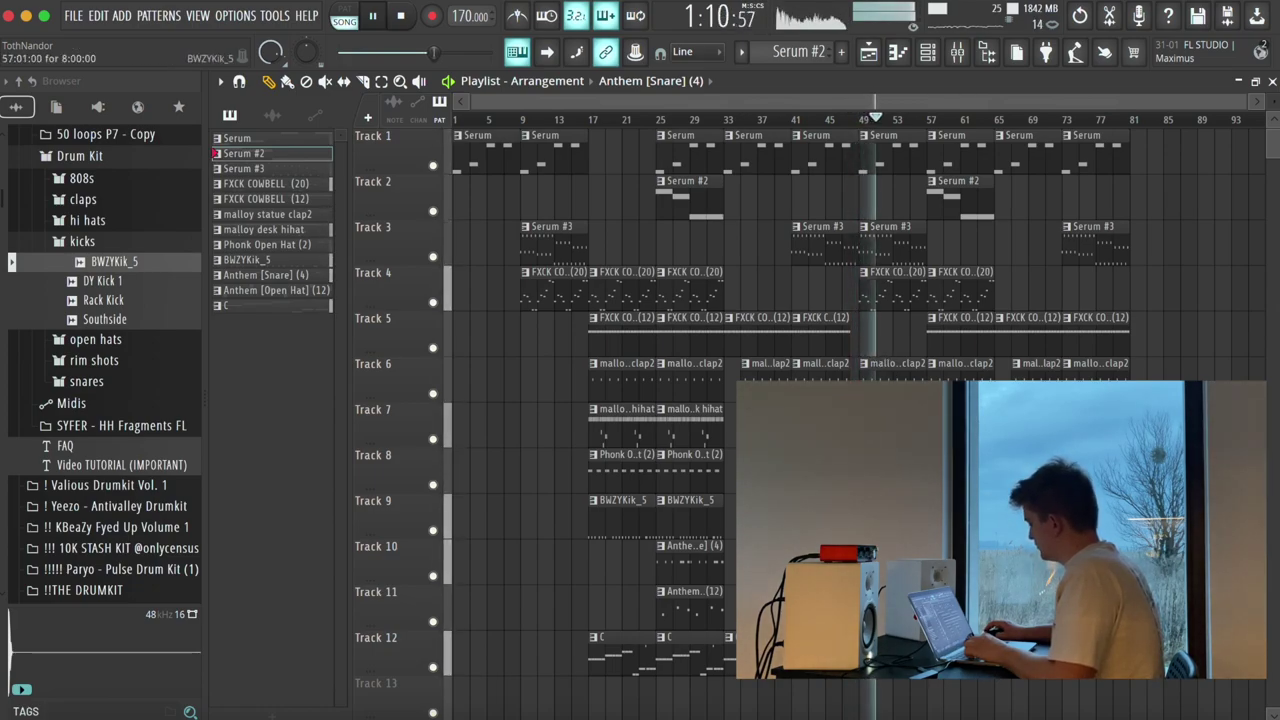
Step: Replace Serum with FXCK COWBELL (20) on track 4 at bar 65, and FXCK COWBELL (12) with Serum #2 on track 2 at bar 73
left_click(1030, 295)
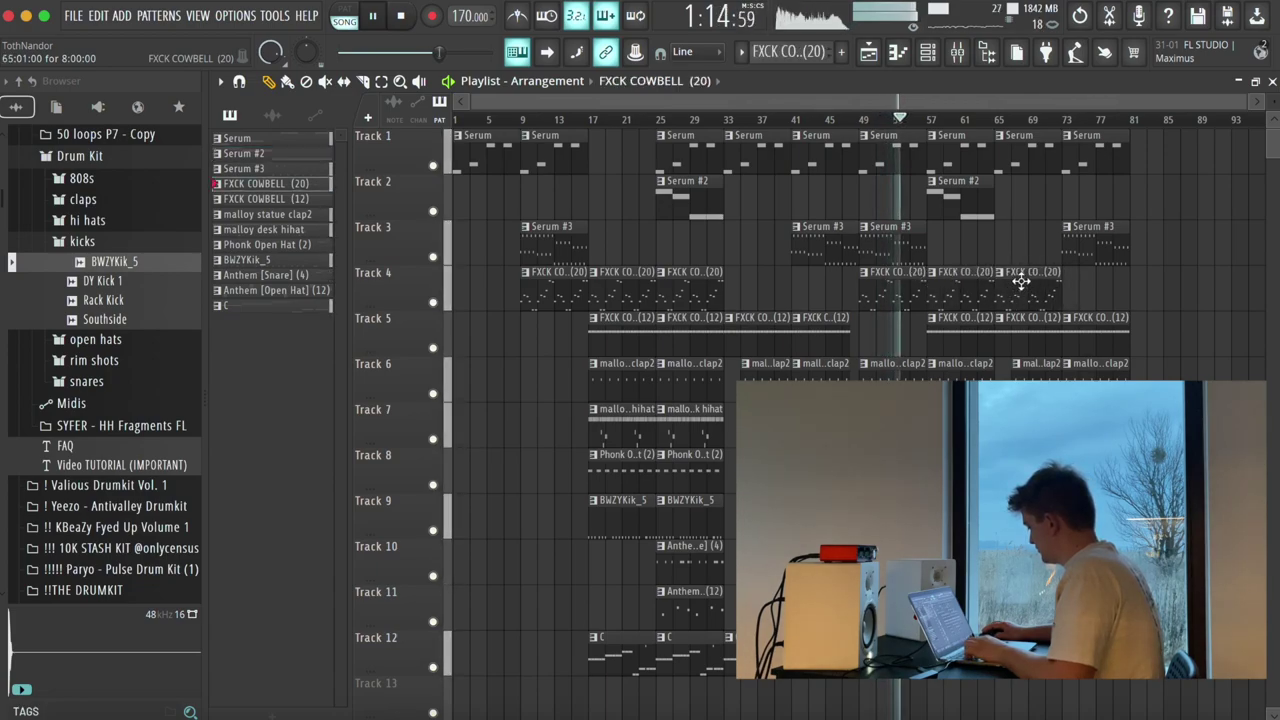
right_click(1030, 150)
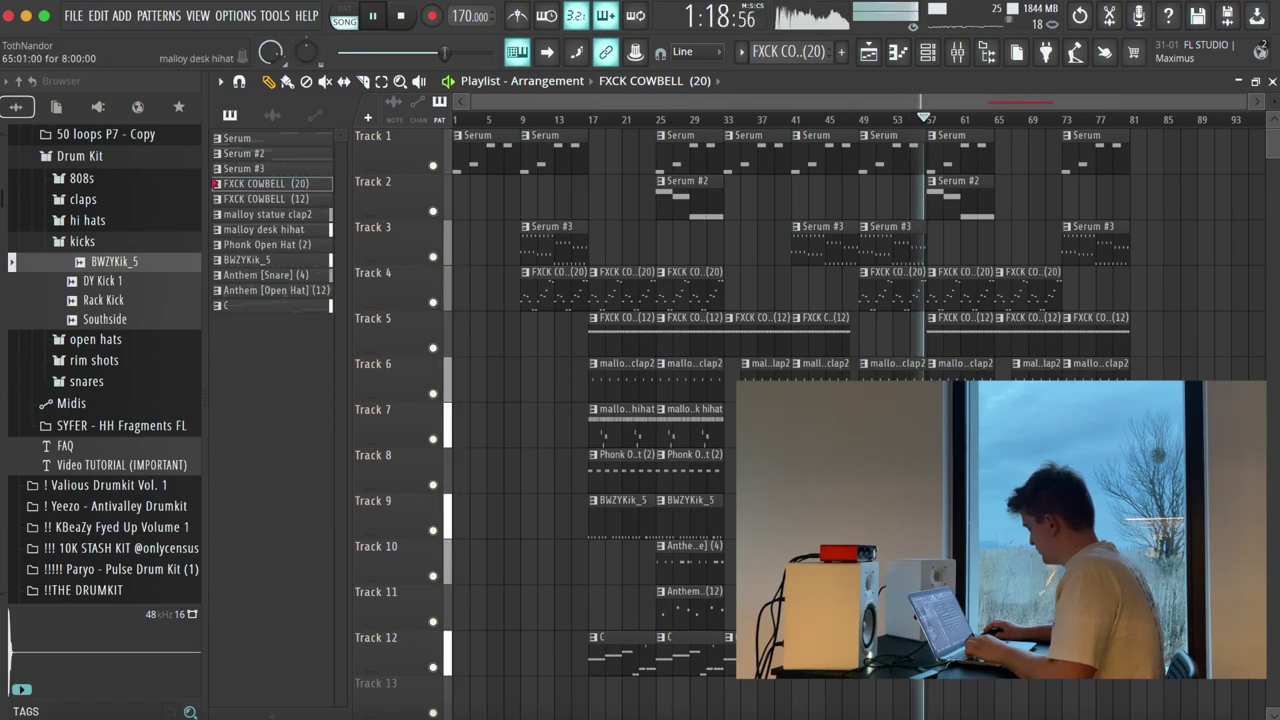
right_click(1088, 322)
left_click(1084, 182)
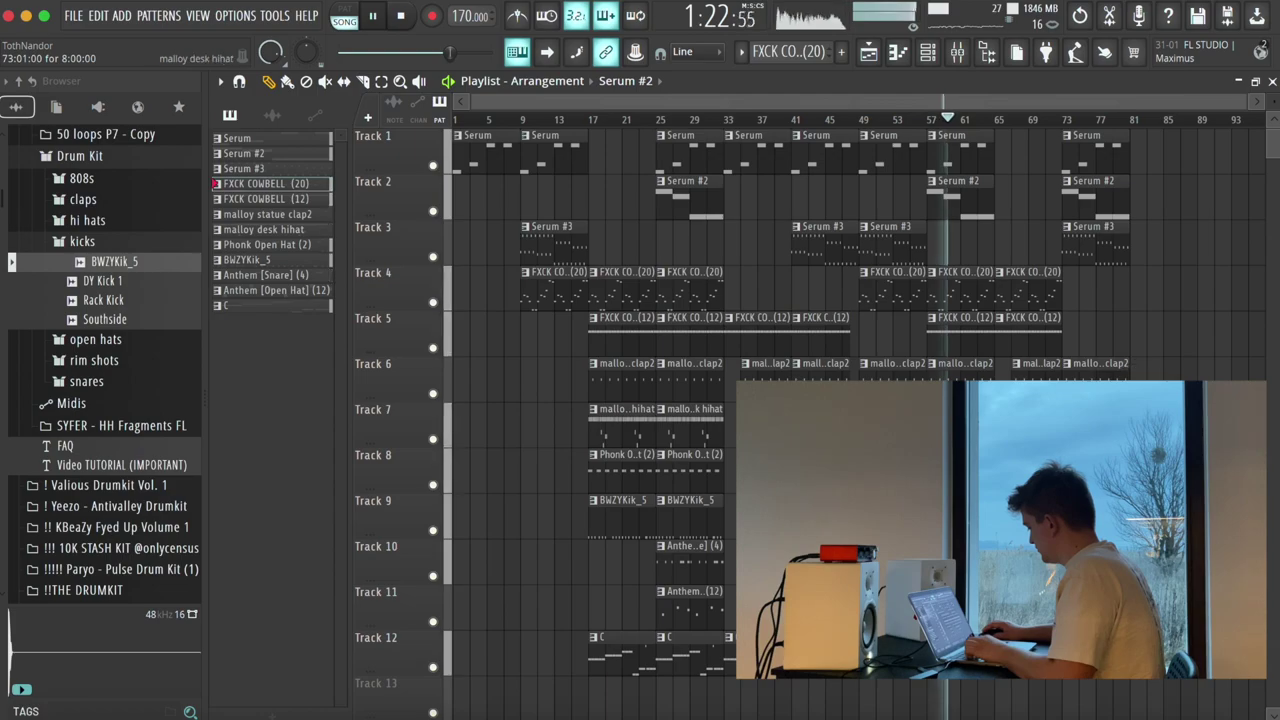
Step: Select the clips in bars 49 to 64 and copy them to bar 81
left_click_drag(970, 655, 868, 58)
mouse_move(893, 135)
left_mouse_down()
mouse_move(1170, 138)
mouse_move(1158, 143)
left_mouse_up()
scroll(1156, 146, "down", 2)
Step: Copy the bar 81 Serum #3 clip on track 3 to bar 89 and duplicate it again to bar 97
left_click(1050, 208, "super")
left_click_drag(1069, 240, 1125, 240)
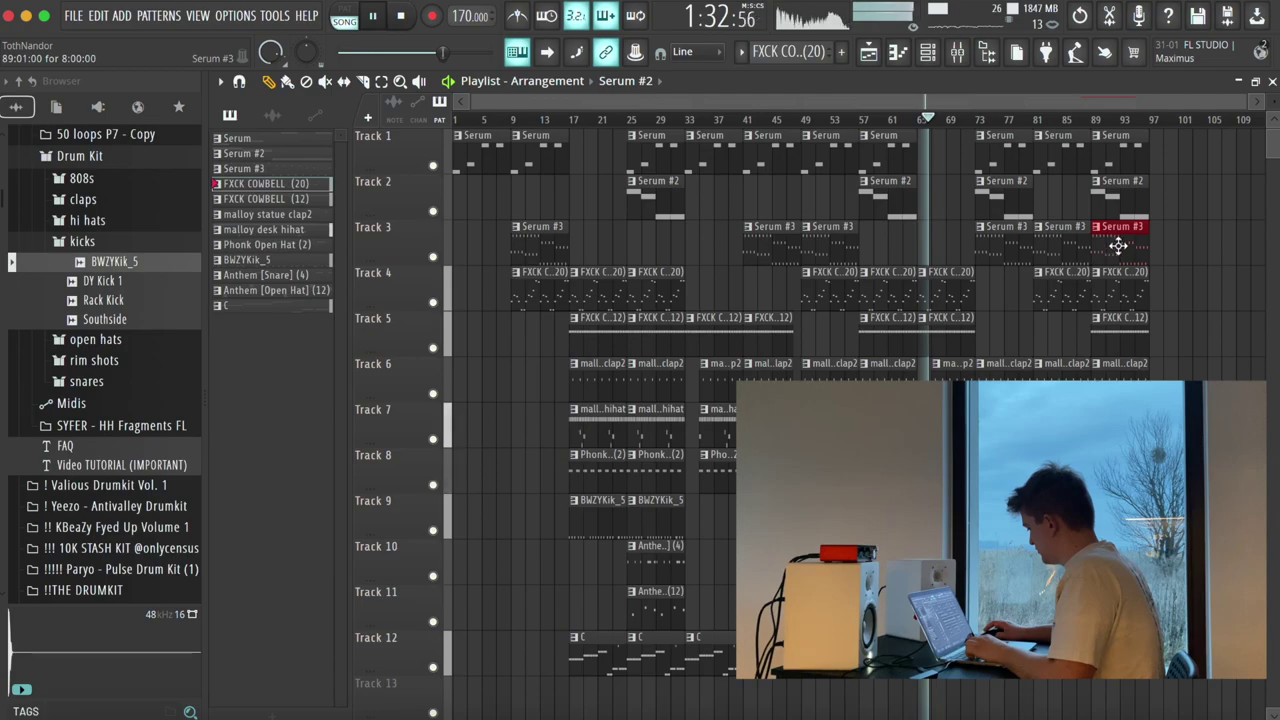
key("super+b")
Step: Duplicate the bar 89 FXCK COWBELL (20) clip to bar 97, and copy the malloy statue clap2 clip to about bar 98
left_click(1133, 281, "super")
key("super+b")
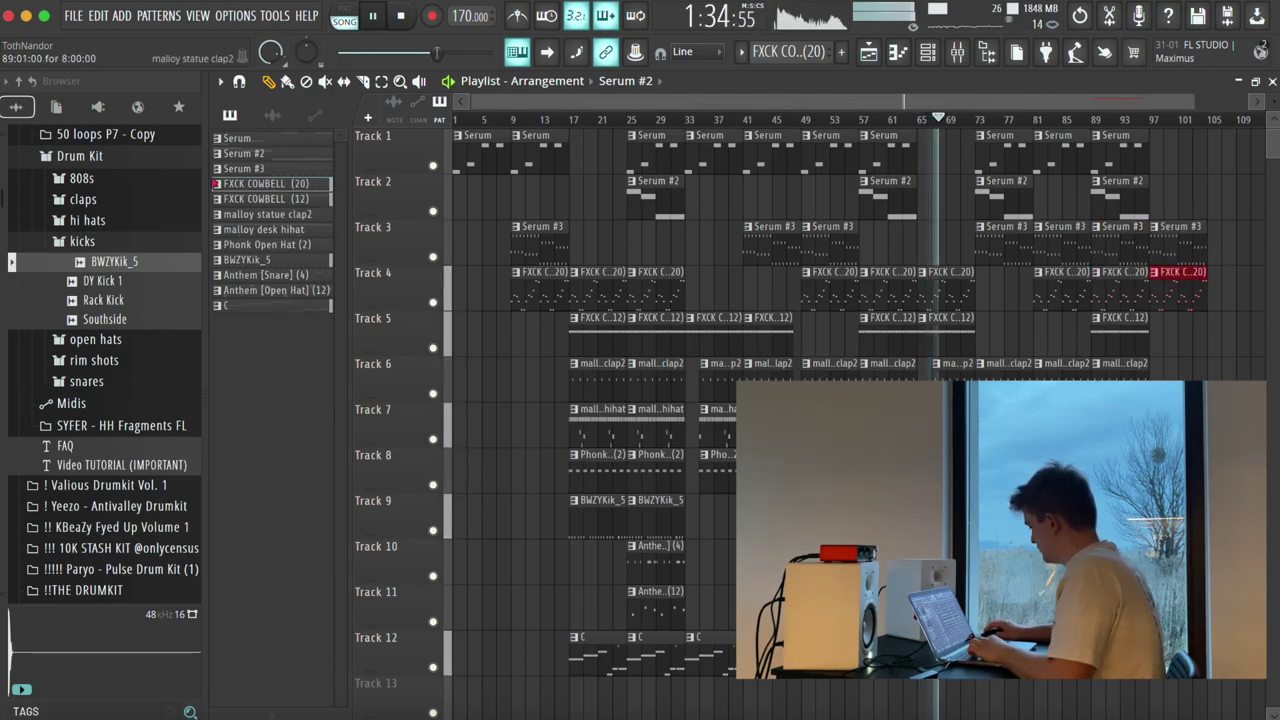
left_click(1131, 381, "super")
left_click_drag(1130, 368, 1202, 368)
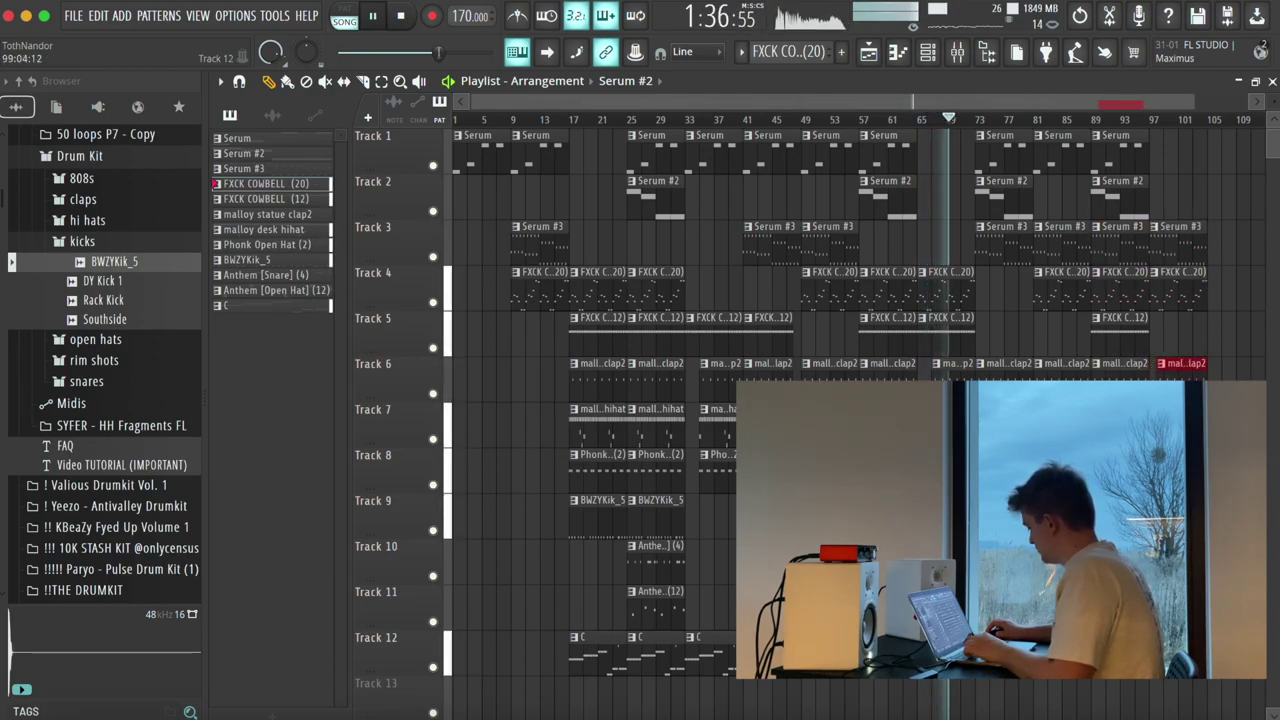
Step: Clear the clip selection and create an automation clip for the master channel's volume
scroll(1176, 655, "down", 1)
key("super+d")
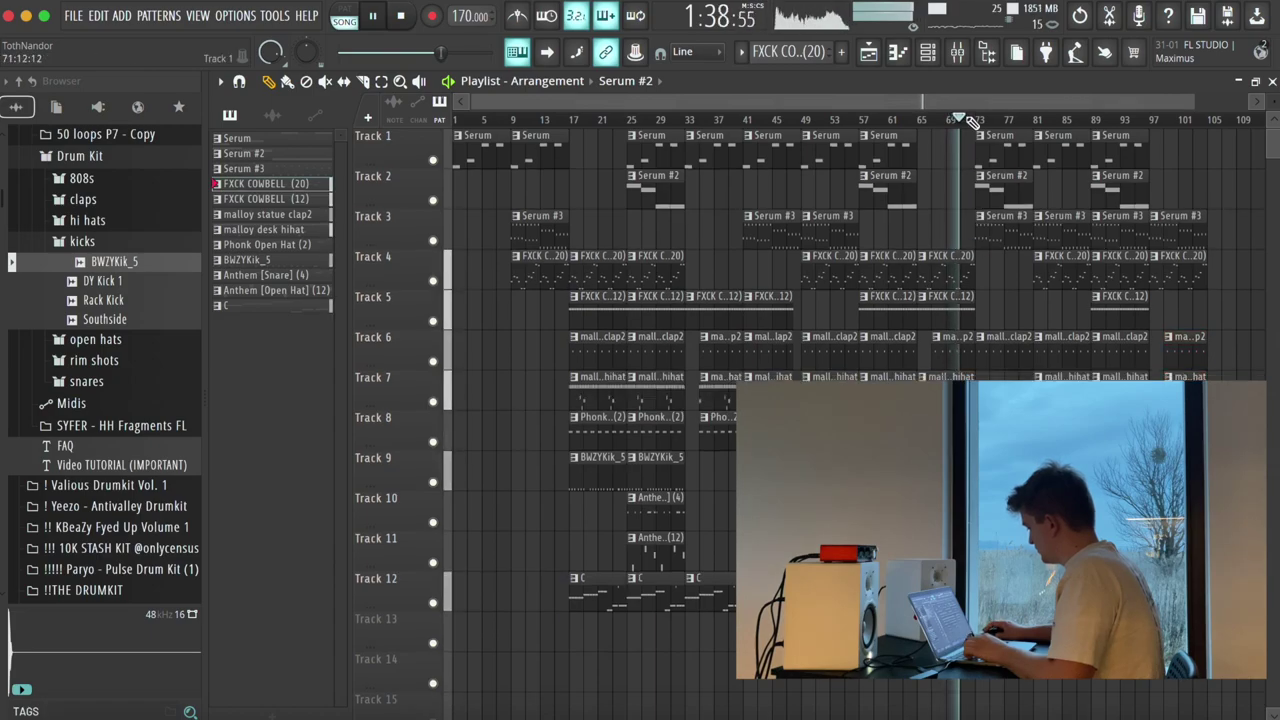
left_click(957, 54)
left_click(301, 500)
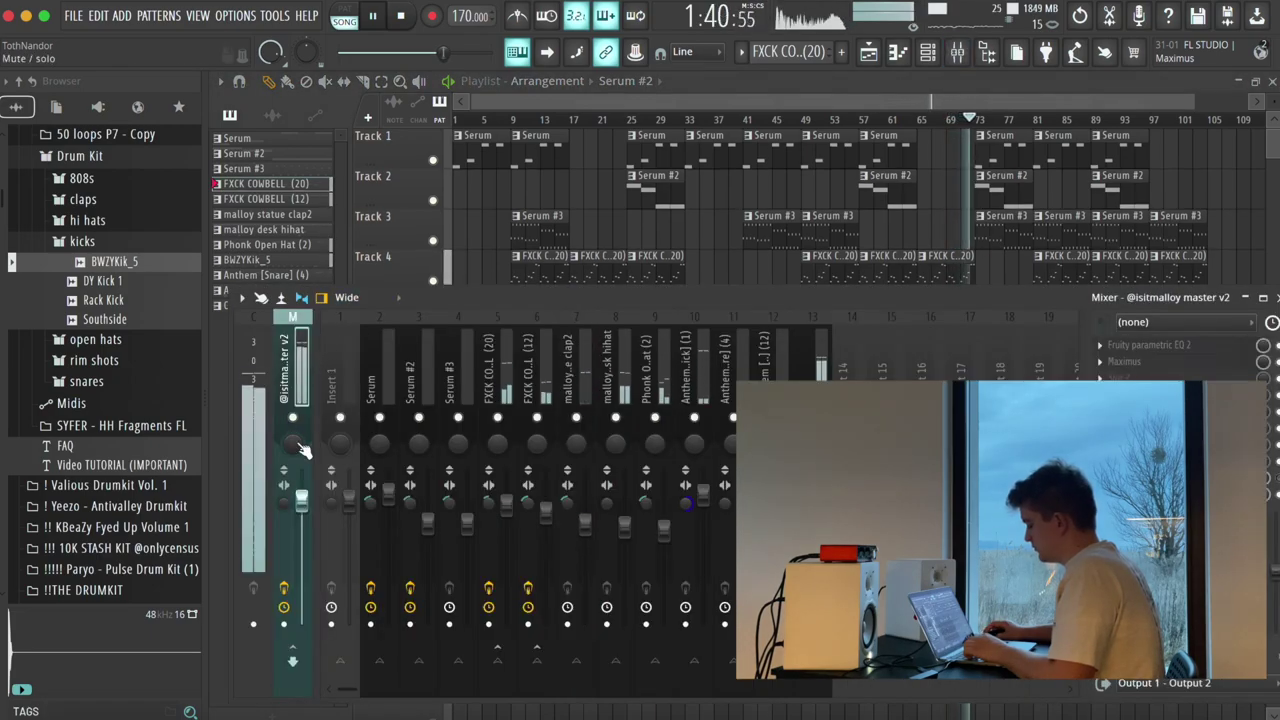
right_click(301, 500)
left_click(371, 557)
key("F9")
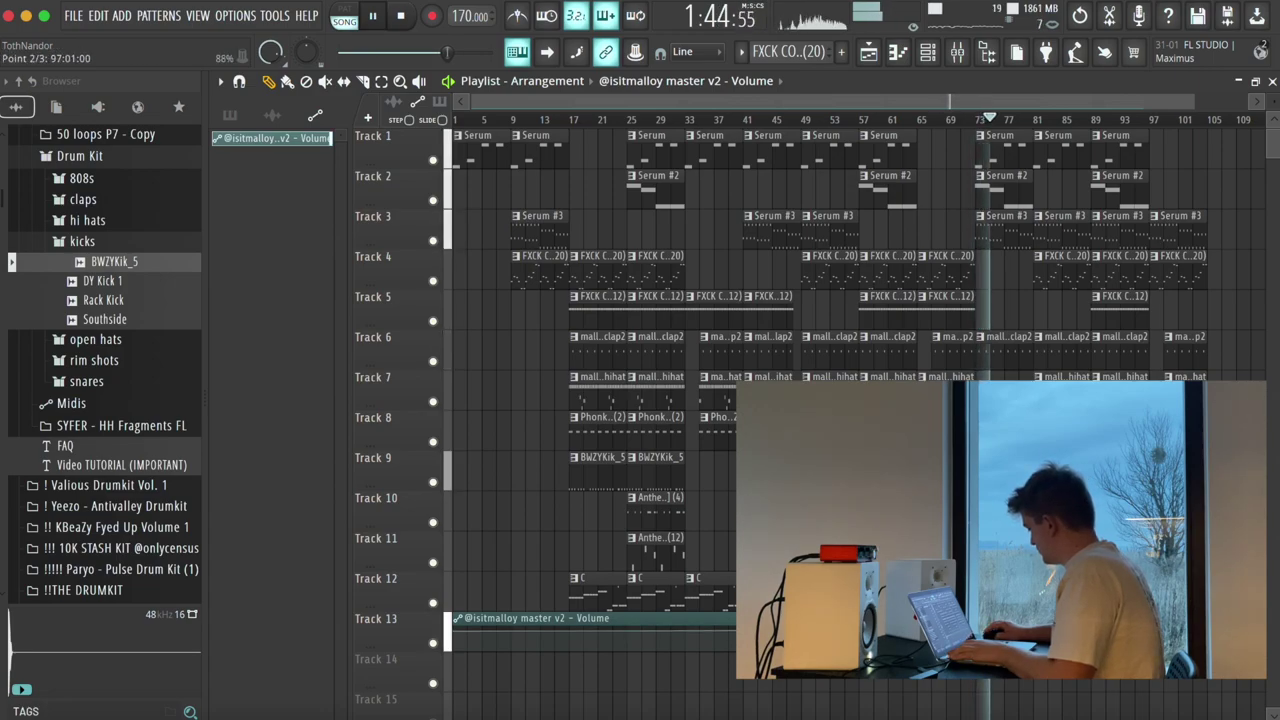
Step: Add a control point at bar 97 in the master volume automation on track 13 and enter 8 as its value
right_click(1148, 633)
left_click(1189, 706)
type("8")
key("Return")
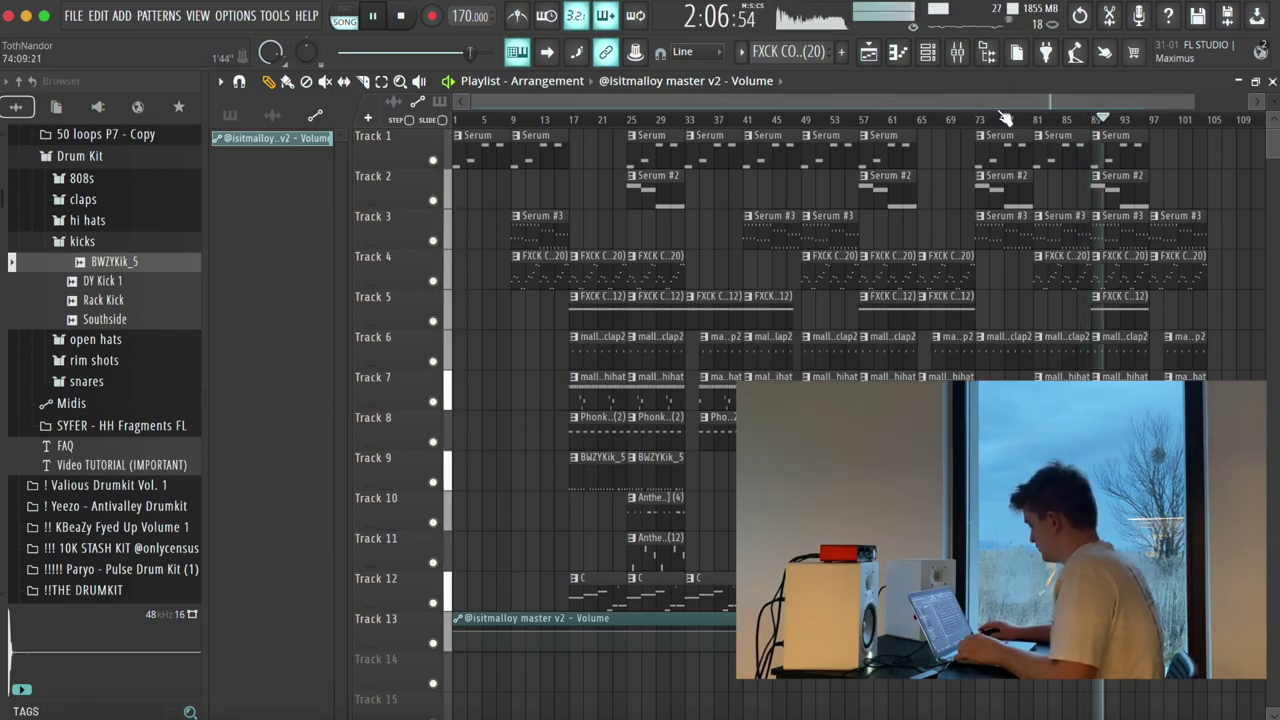
left_click(957, 52)
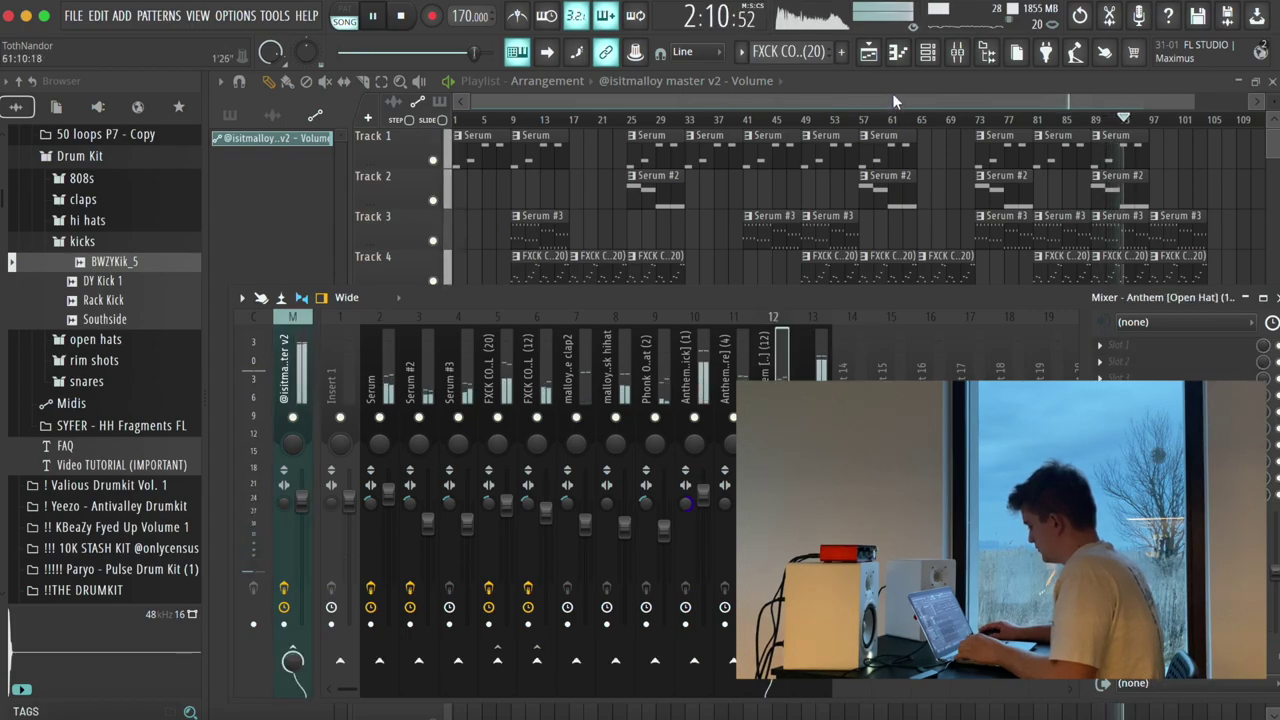
key("F9")
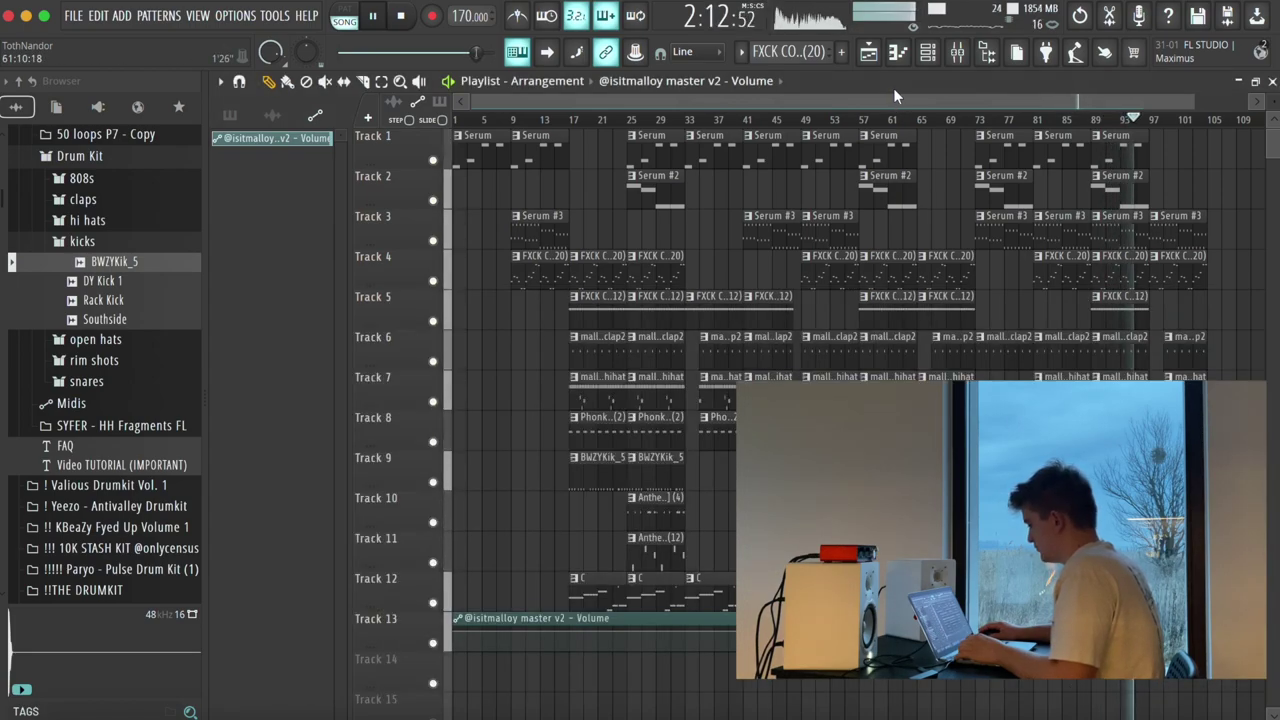